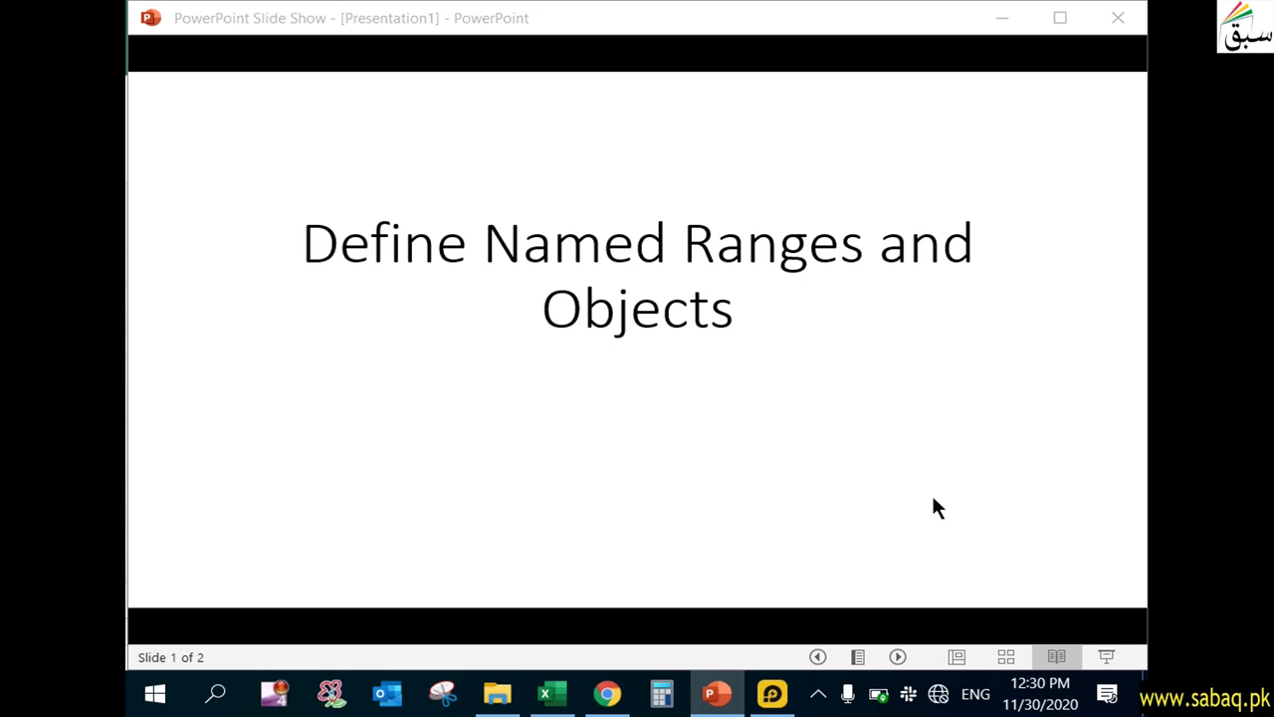
- Advance to the Named Ranges slide and reveal its 'Create, Edit or Delete Named Range' bullet
left_click(893, 396)
left_click(893, 395)
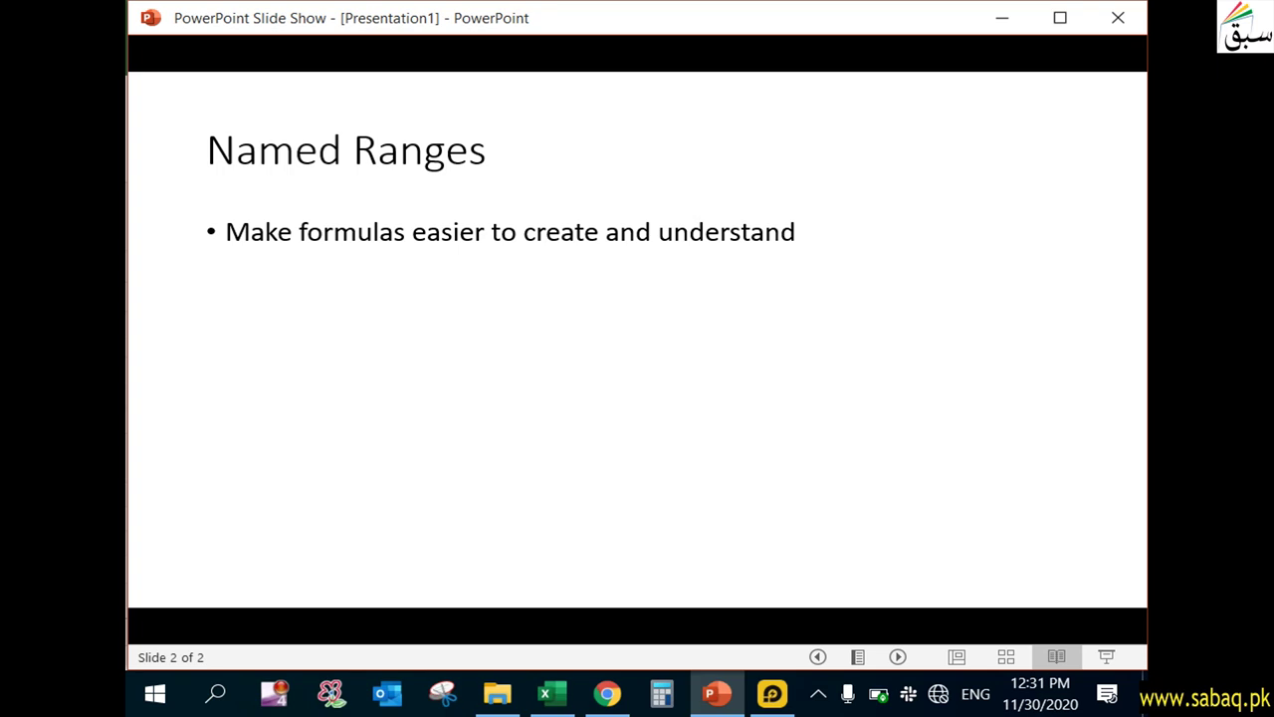
key("Right")
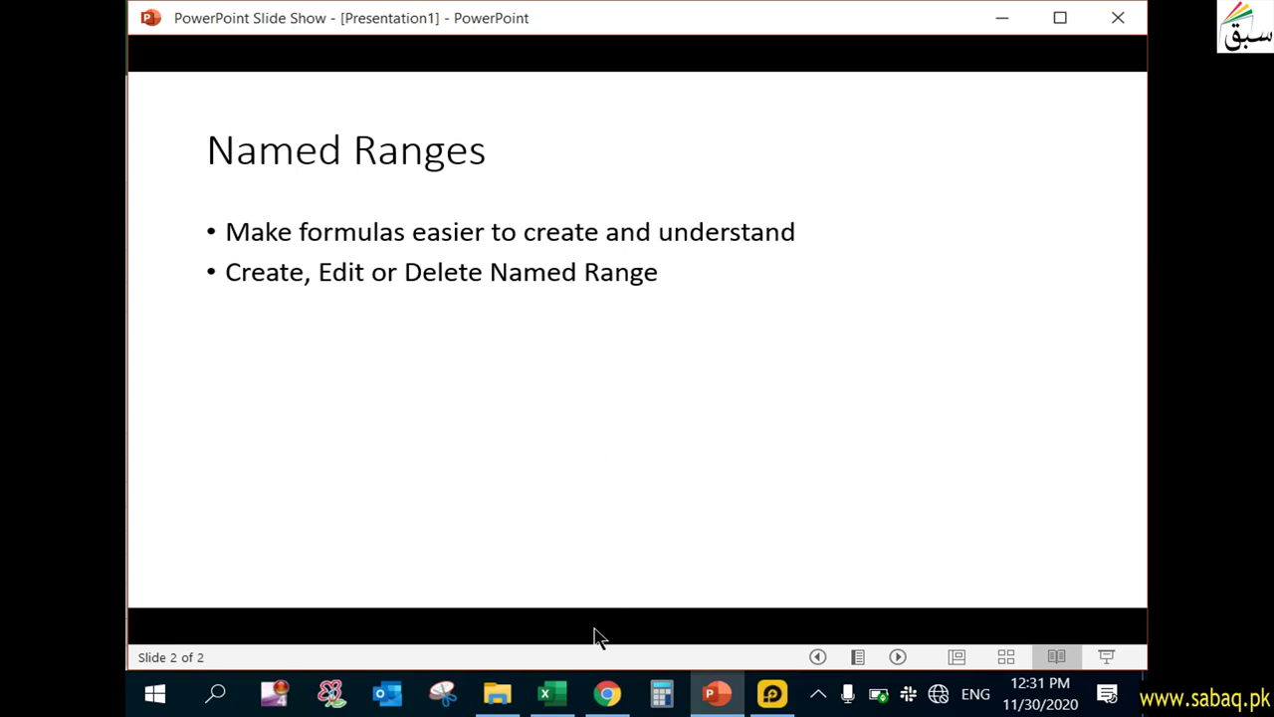
left_click(567, 701)
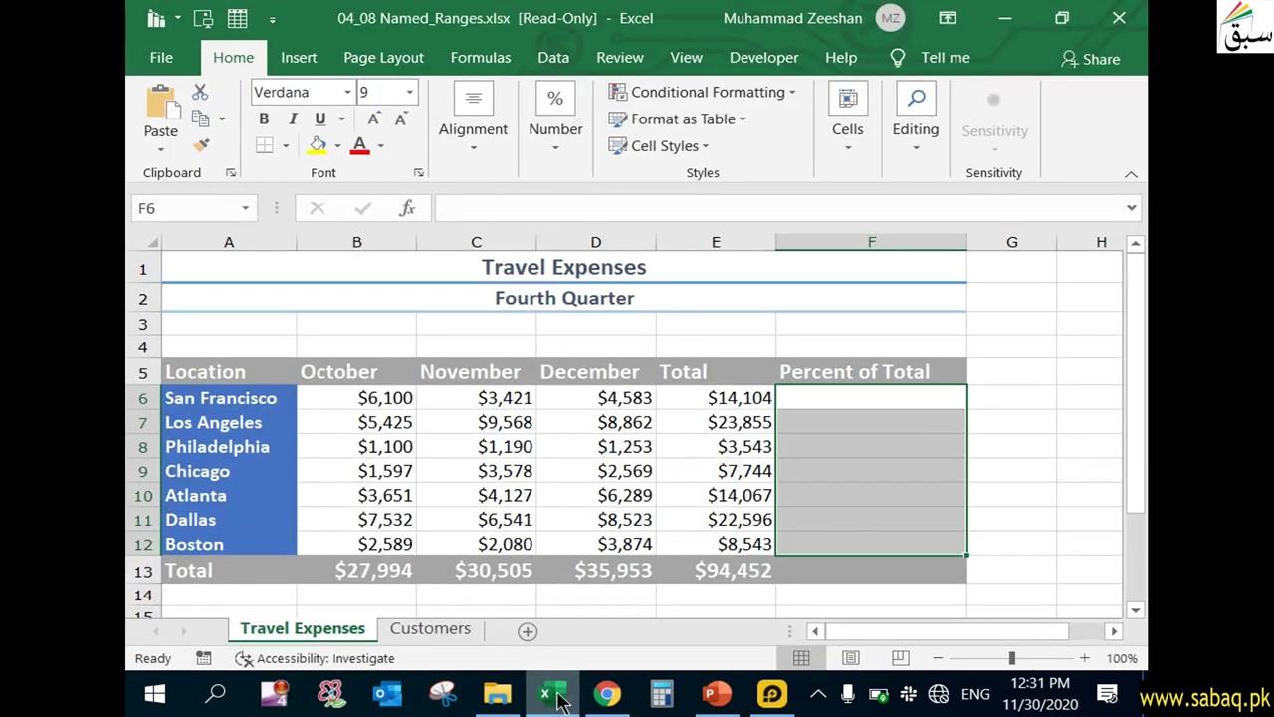
- On the Customers sheet, show the Table Design properties of the customer table named Table1
left_click(441, 628)
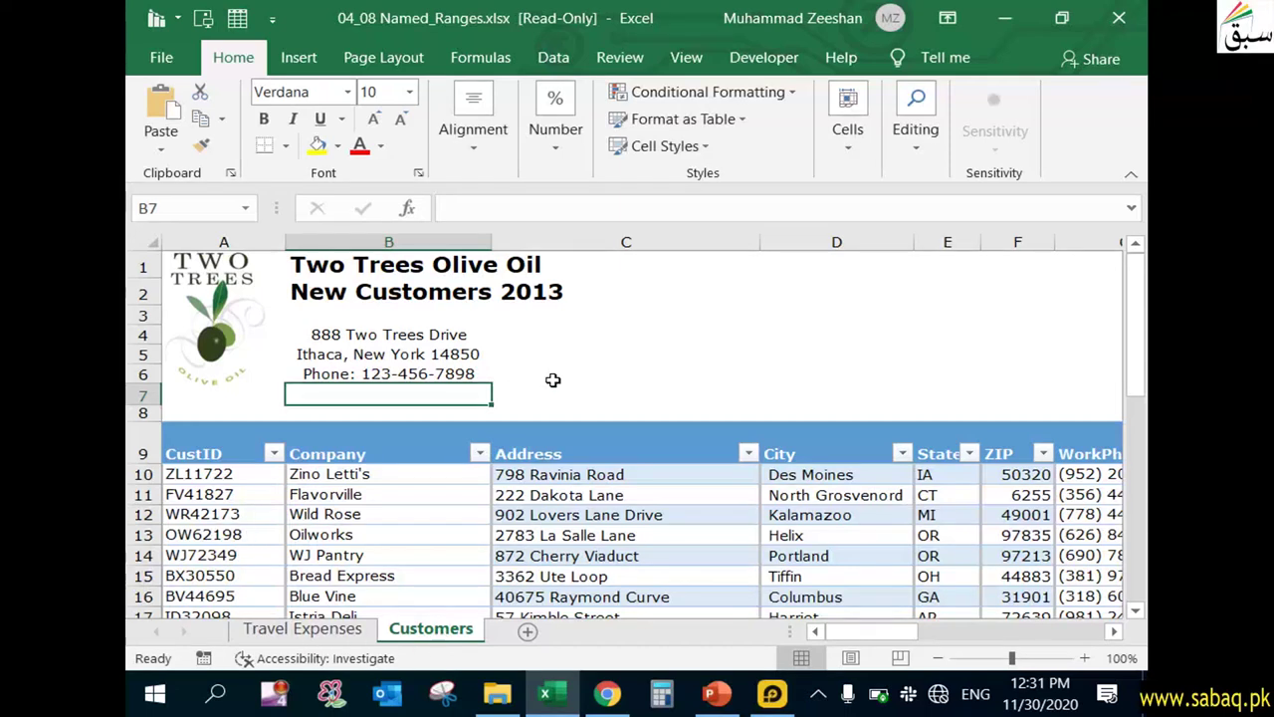
scroll(679, 531, "down", 1)
scroll(679, 532, "down", 2)
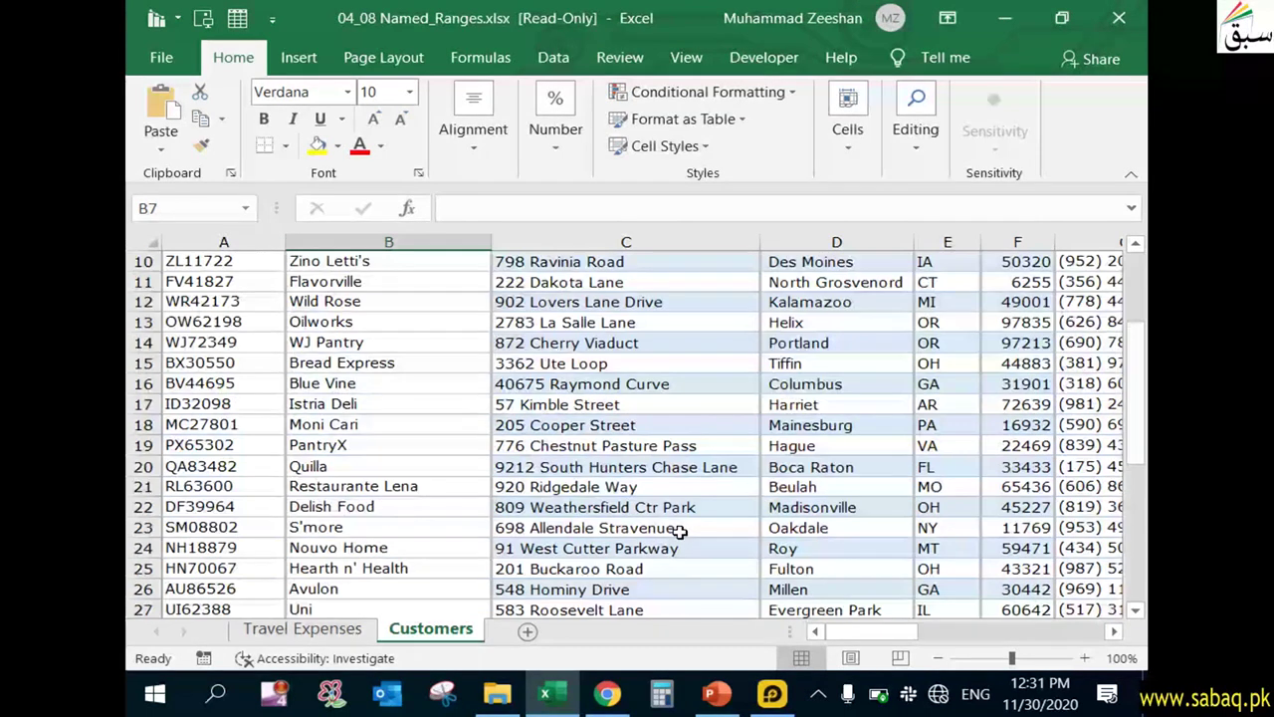
scroll(679, 532, "up", 3)
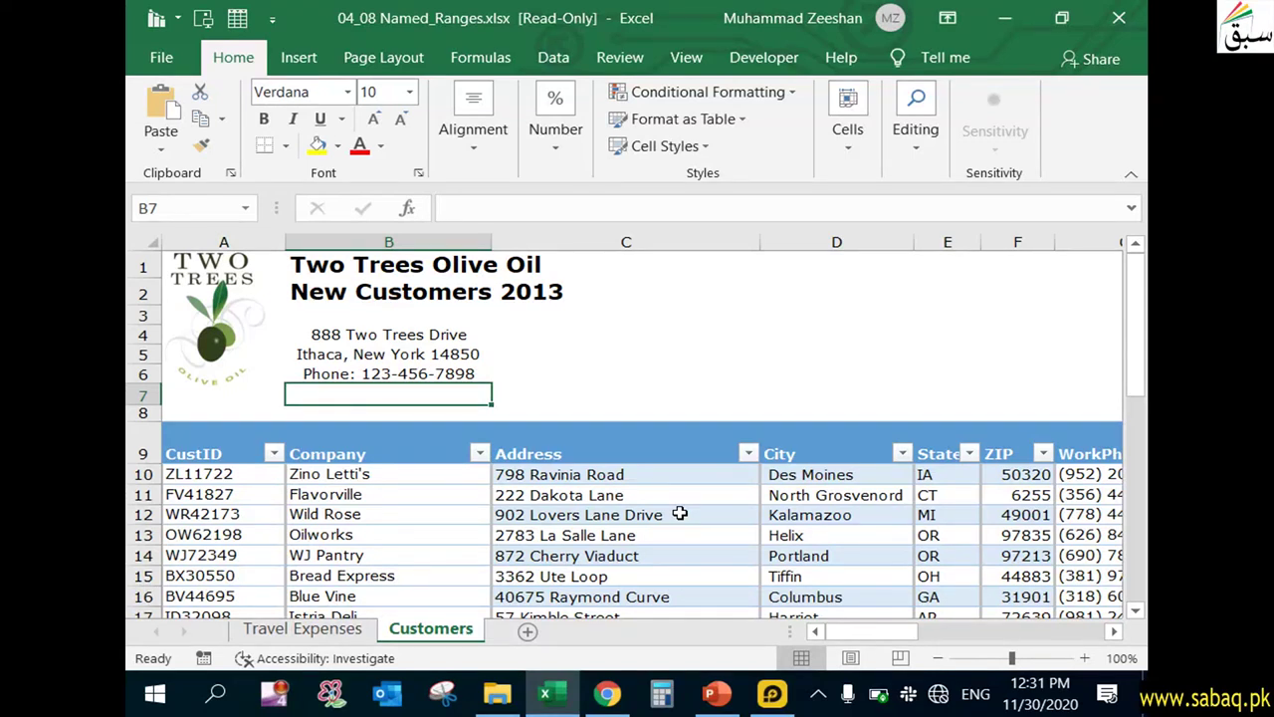
left_click(648, 450)
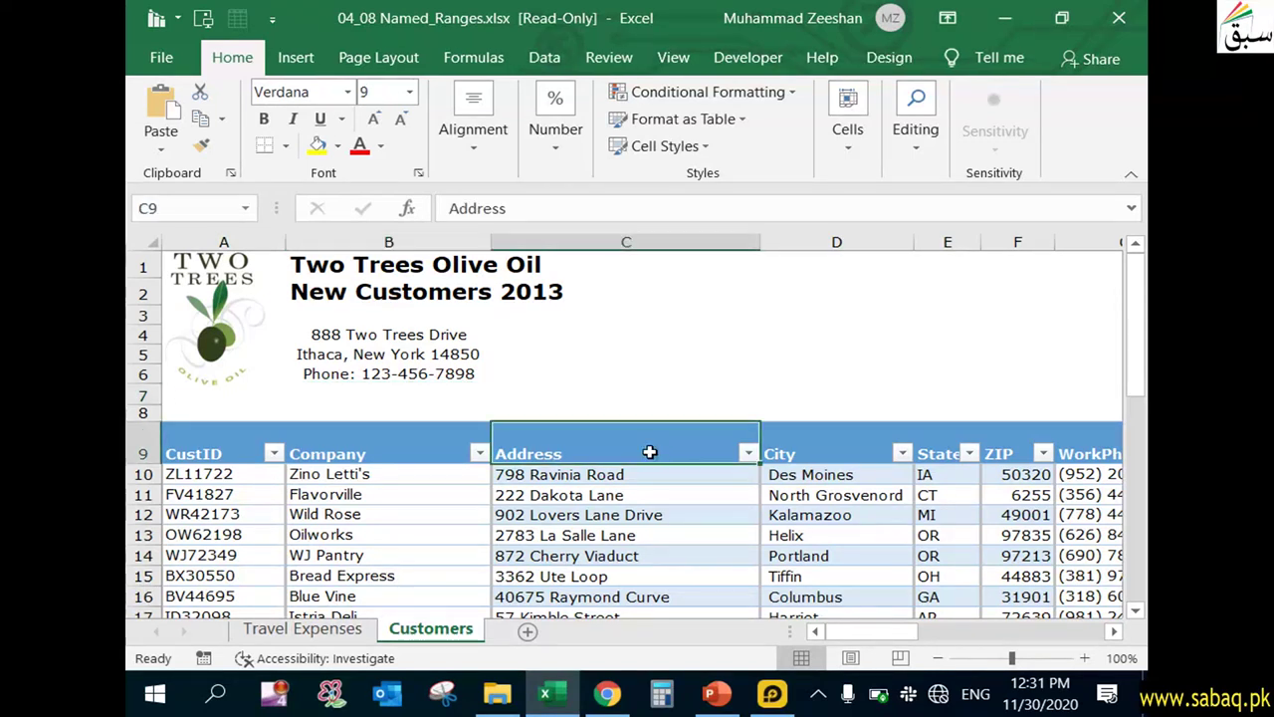
left_click(885, 58)
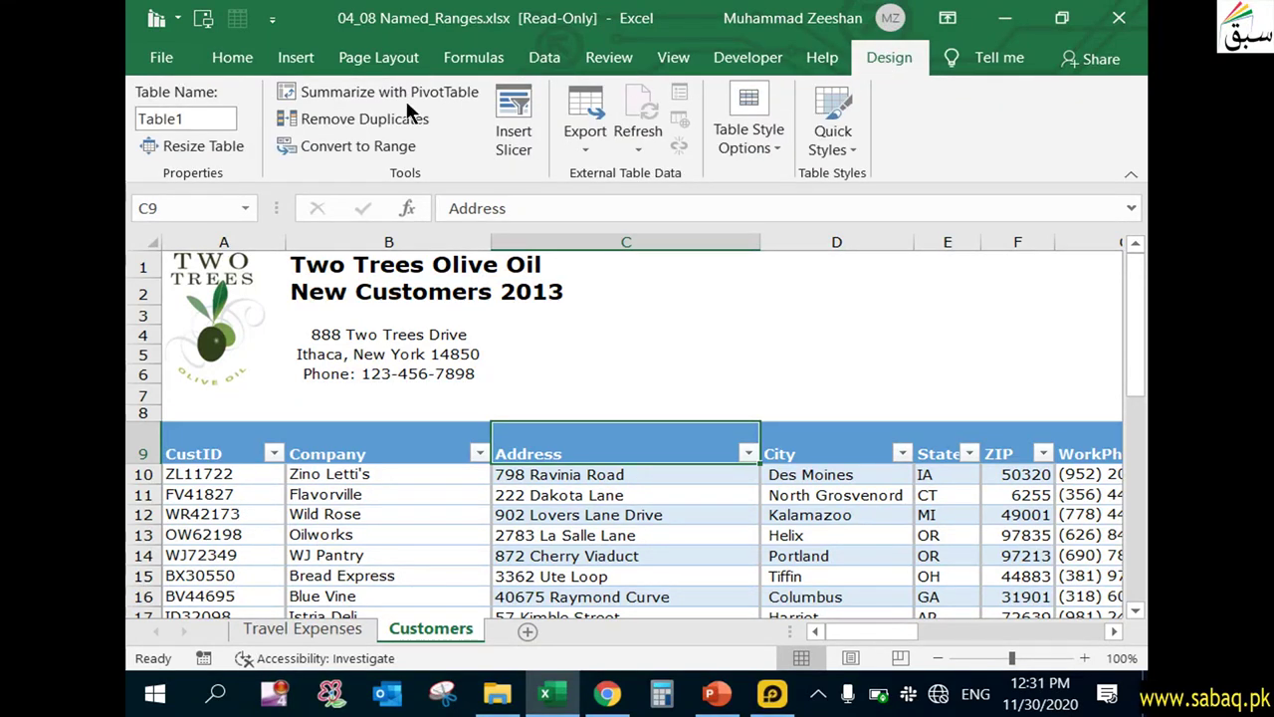
- Replace the table name Table1 with Customer_info in the Table Name box
left_click(212, 121)
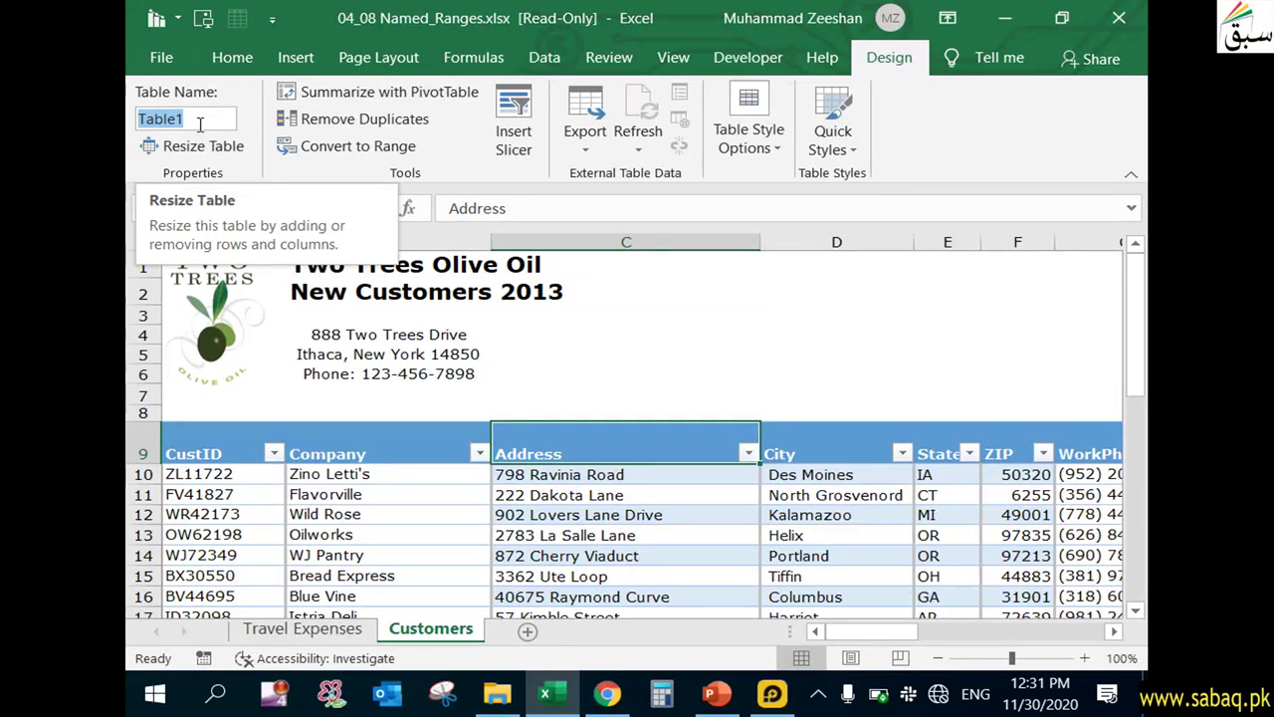
double_click(165, 119)
type("Customer")
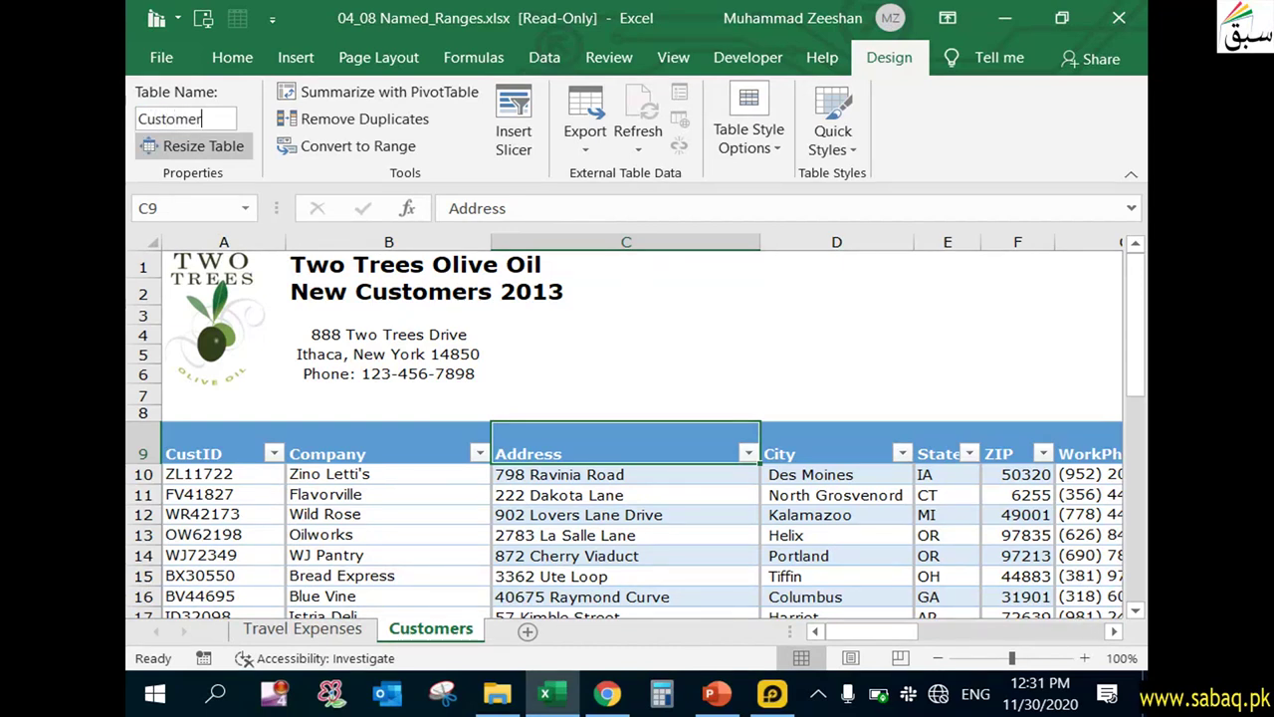
type("_info")
left_click(211, 118)
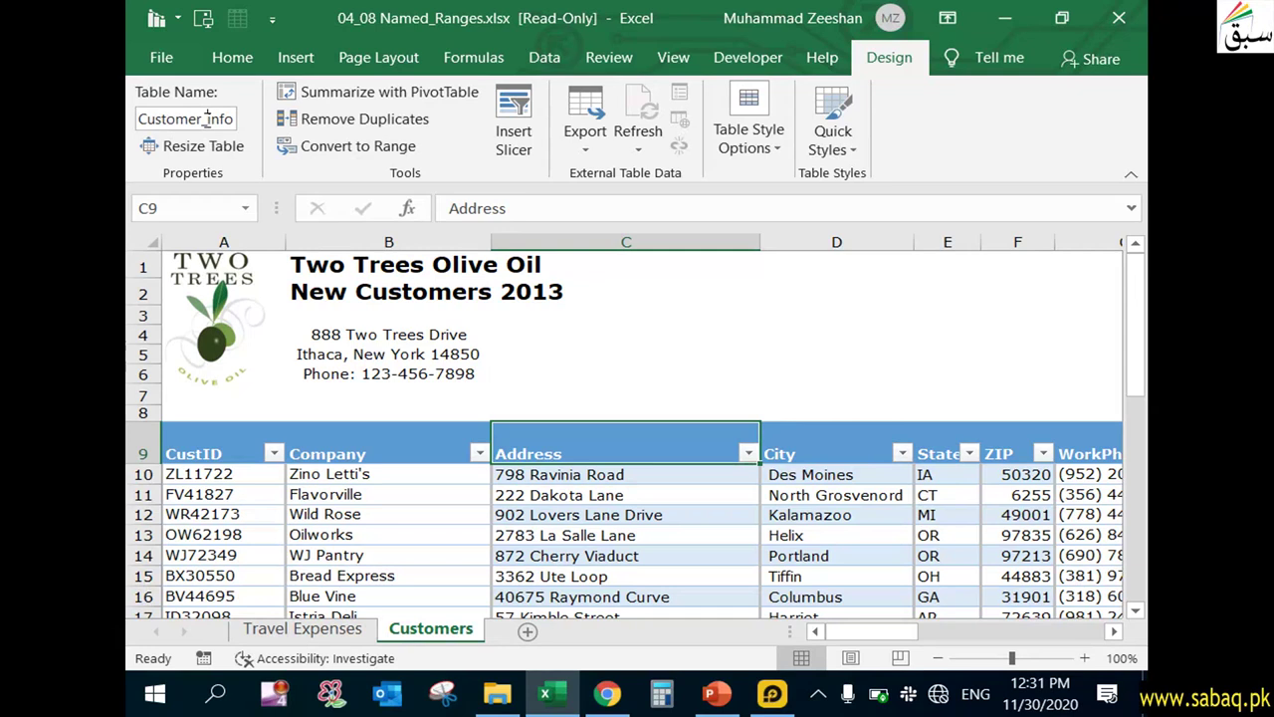
double_click(233, 118)
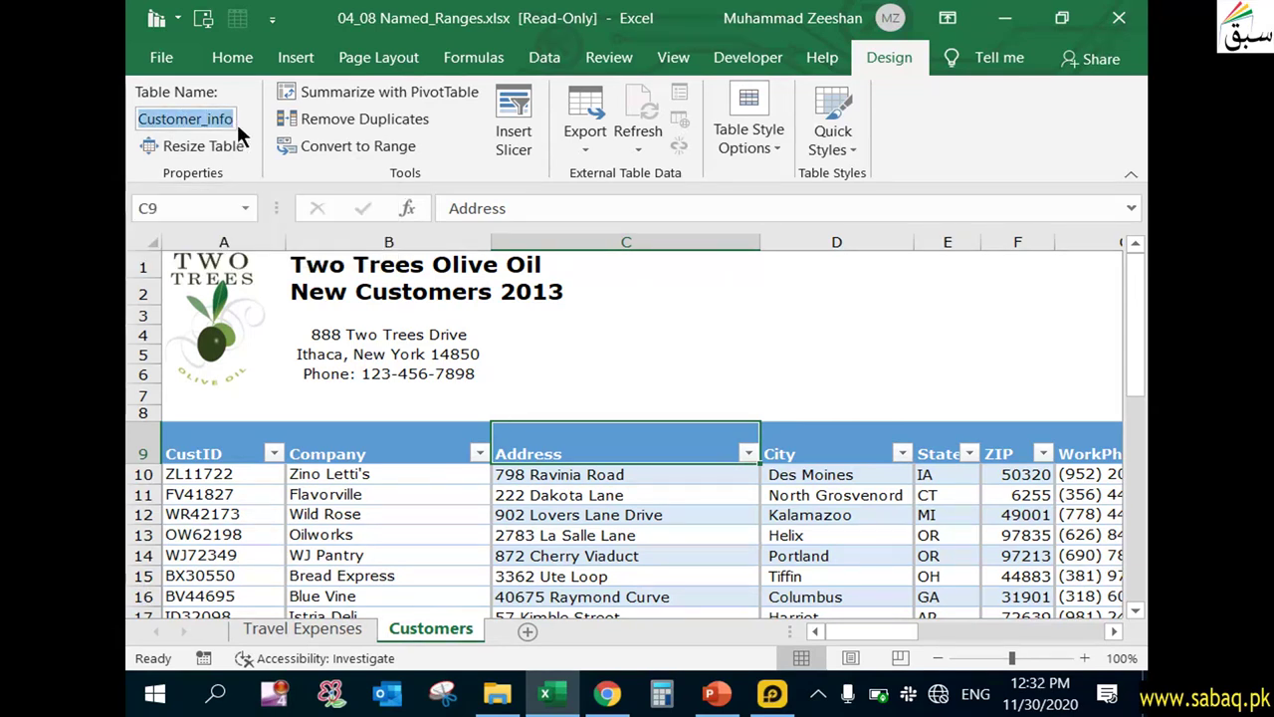
- Confirm the Customer_info table name and browse the Name Box list of defined names
left_click(694, 499)
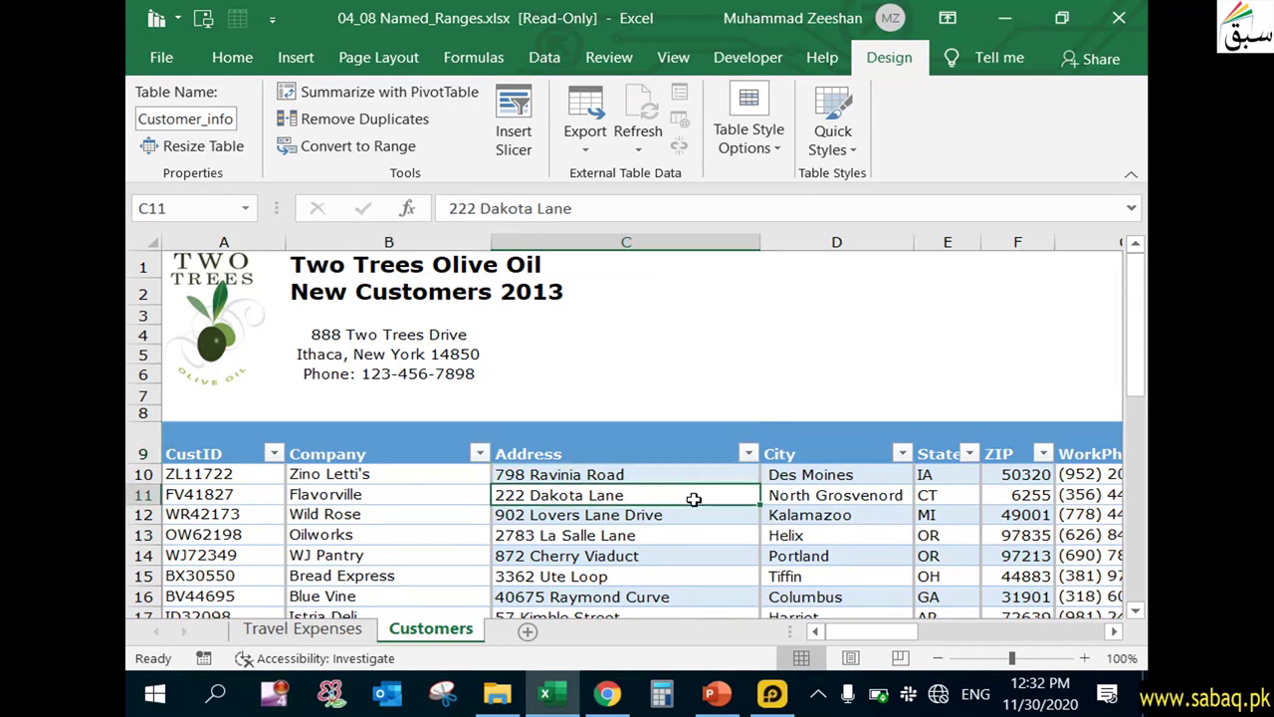
left_click(247, 209)
left_click(246, 200)
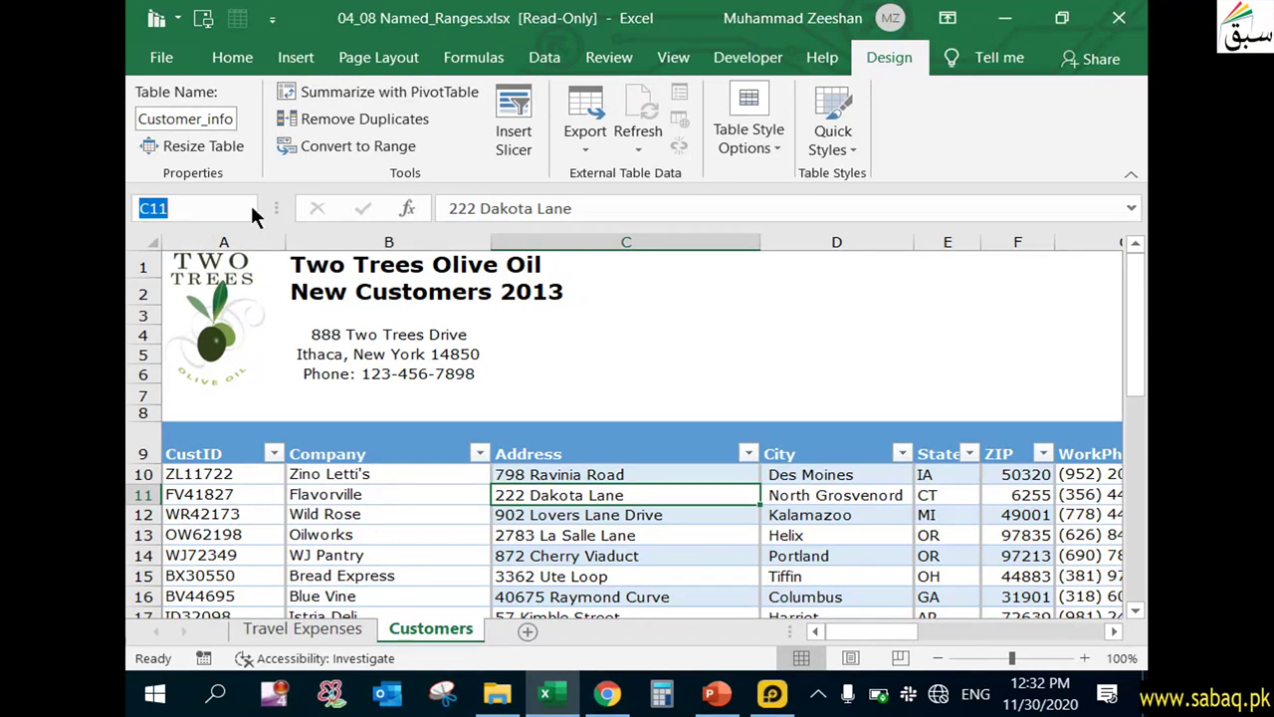
left_click(231, 206)
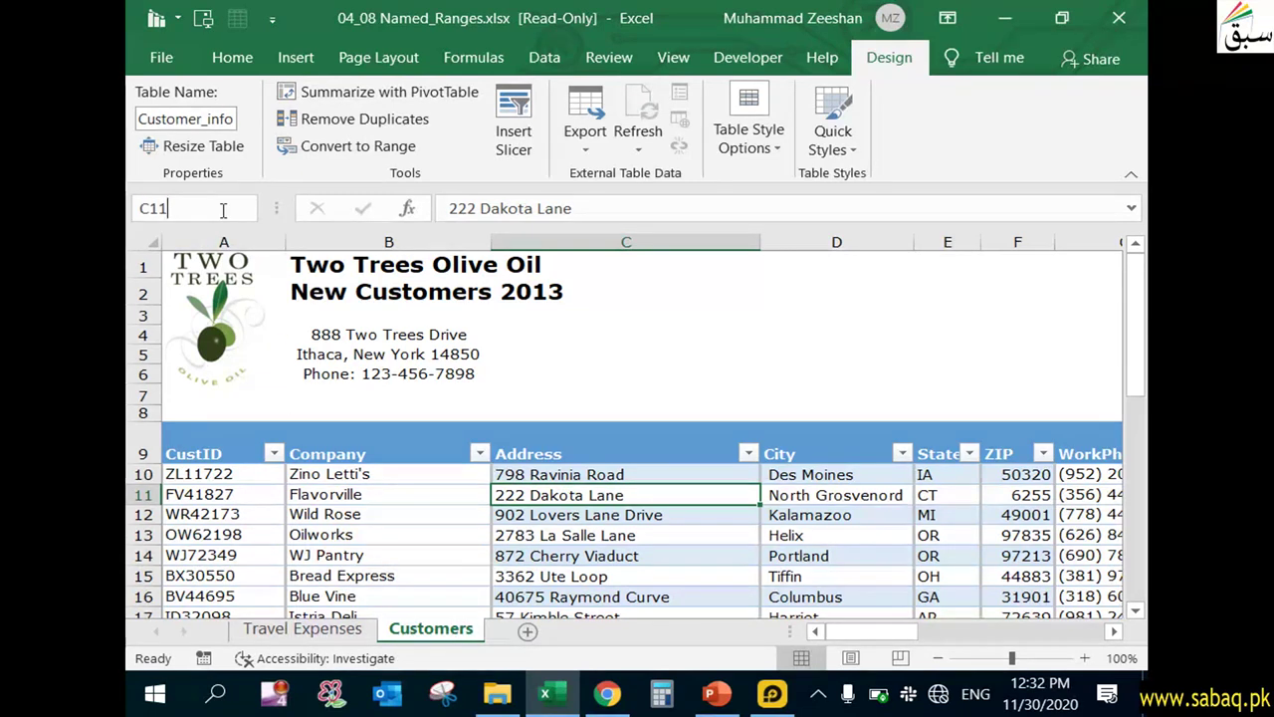
left_click(246, 199)
left_click(246, 199)
- From the Travel Expenses sheet, choose Customer_info in the Name Box to select the customer table
left_click(298, 628)
left_click(245, 208)
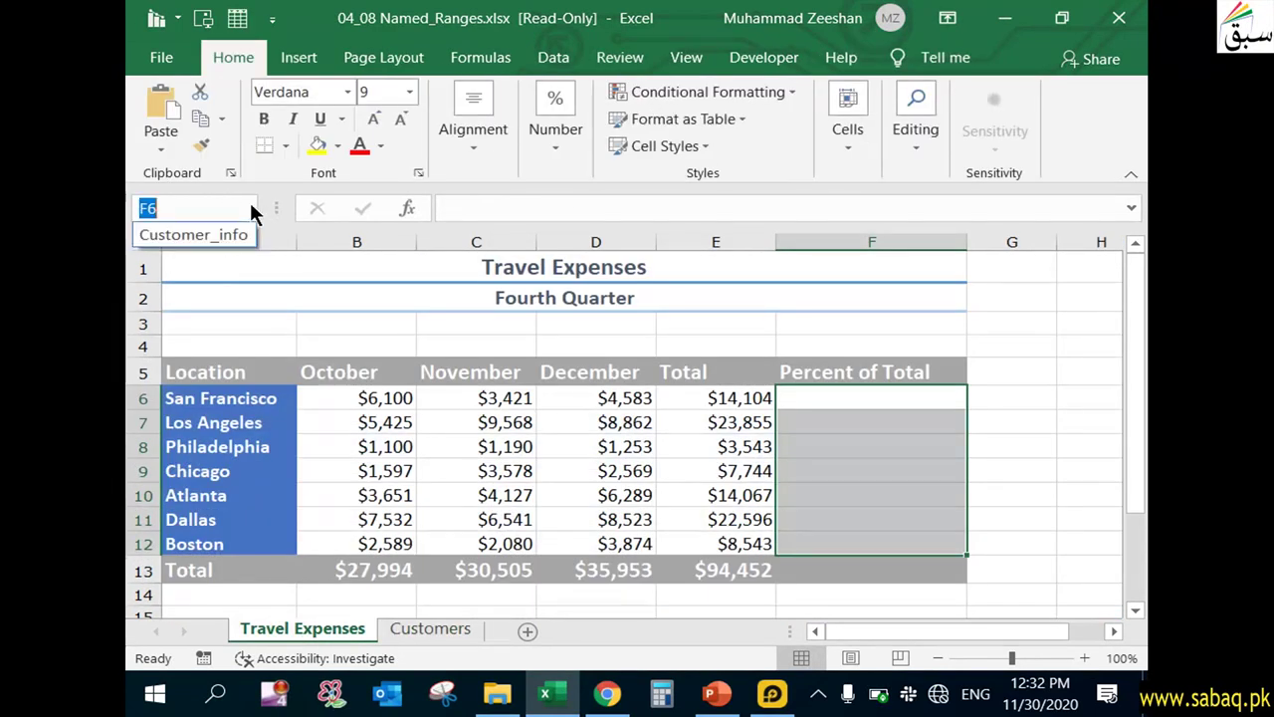
left_click(236, 231)
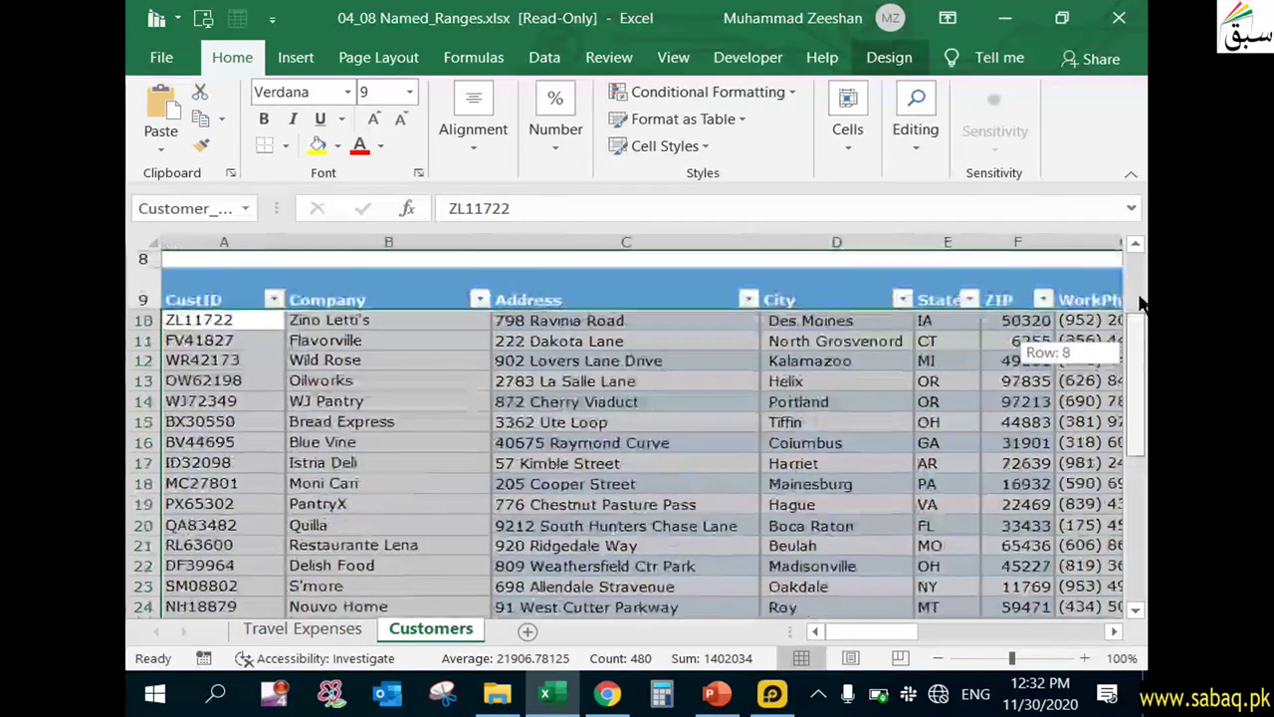
left_click_drag(1135, 438, 1135, 261)
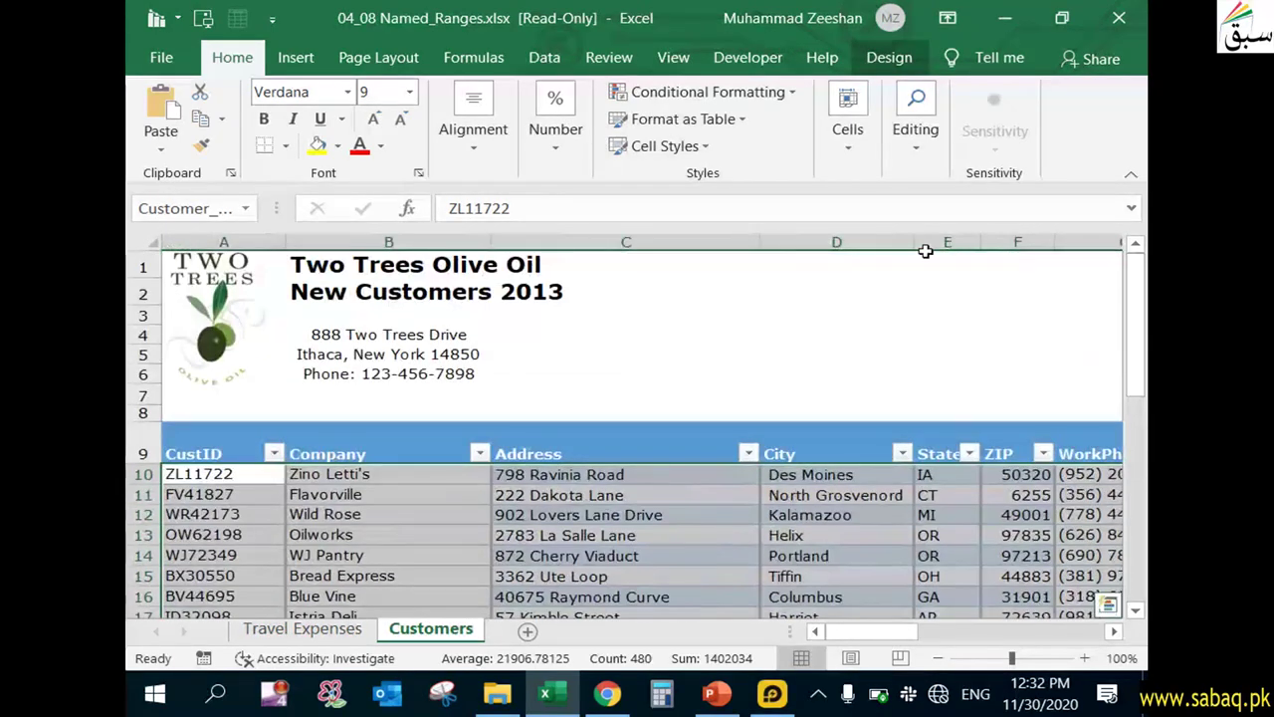
left_click(250, 206)
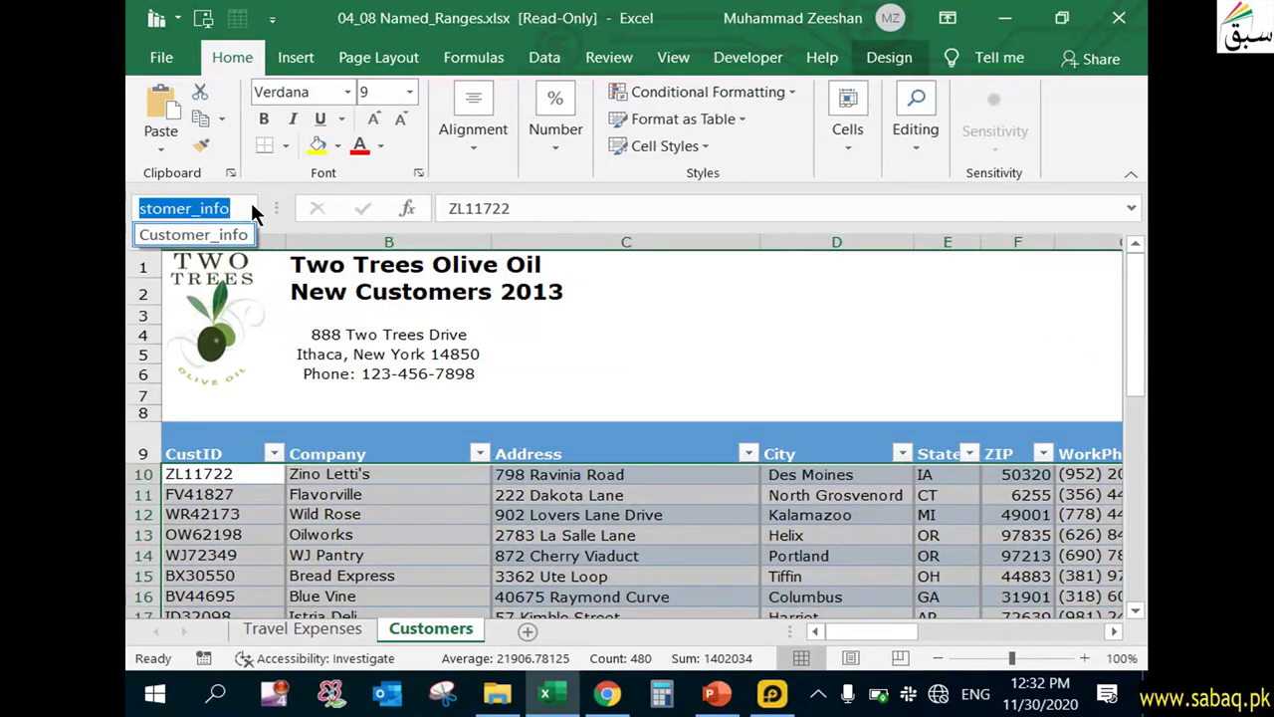
left_click(289, 629)
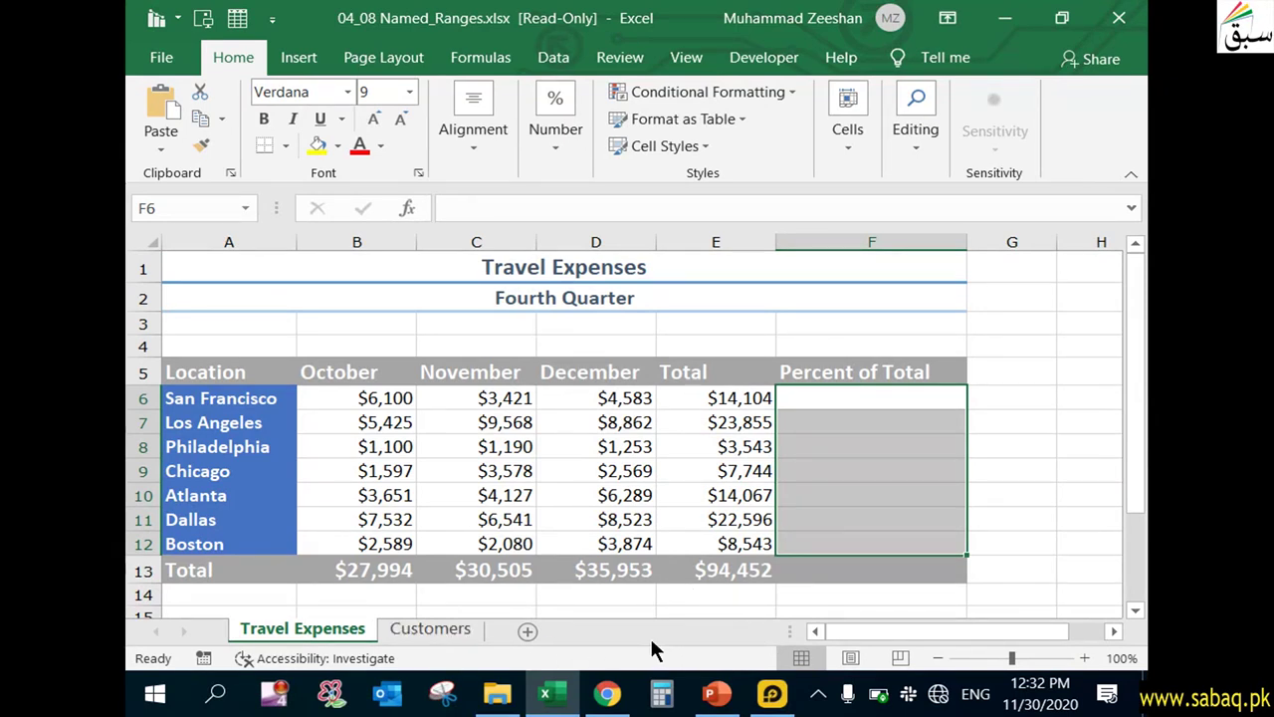
left_click(245, 209)
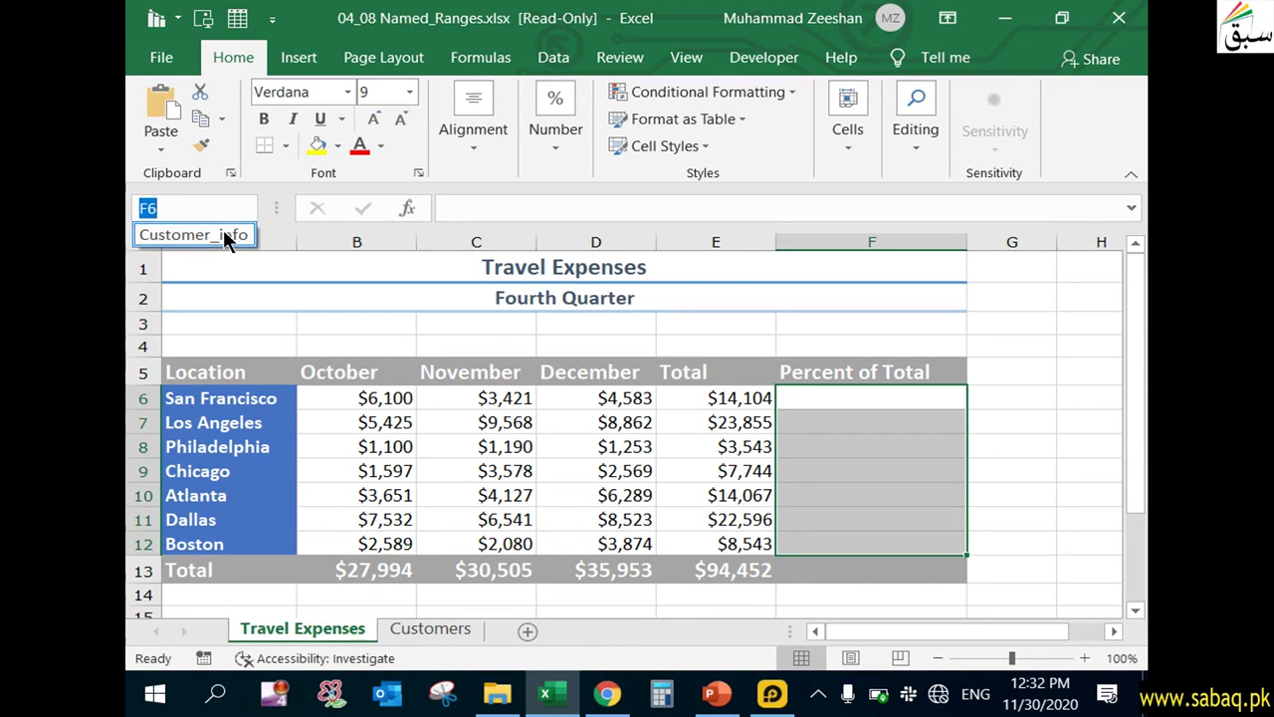
left_click(225, 235)
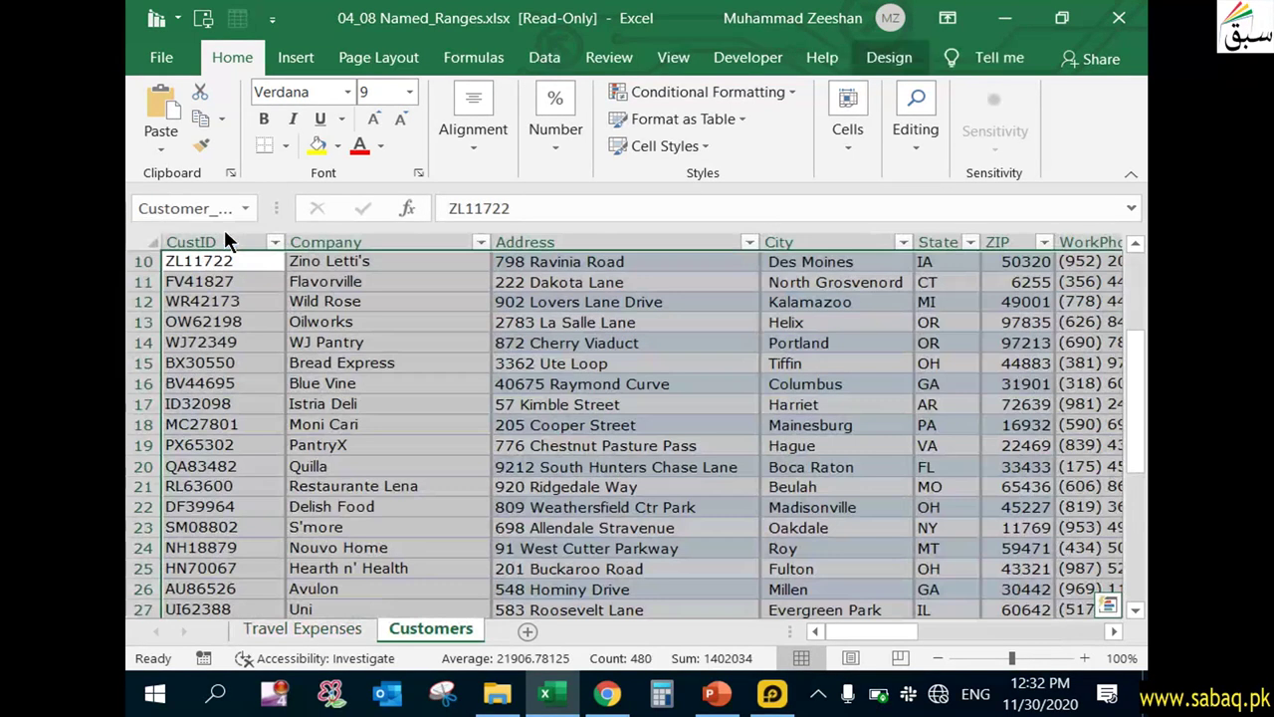
scroll(1015, 368, "up", 3)
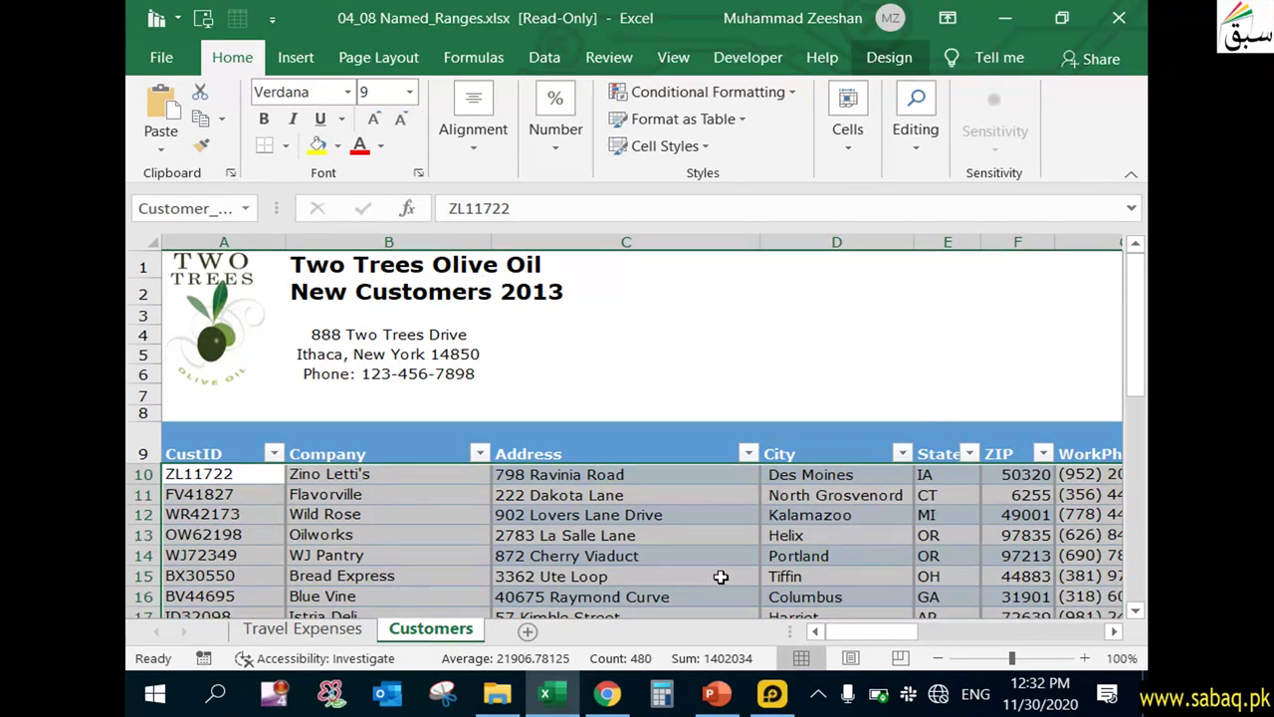
left_click(363, 627)
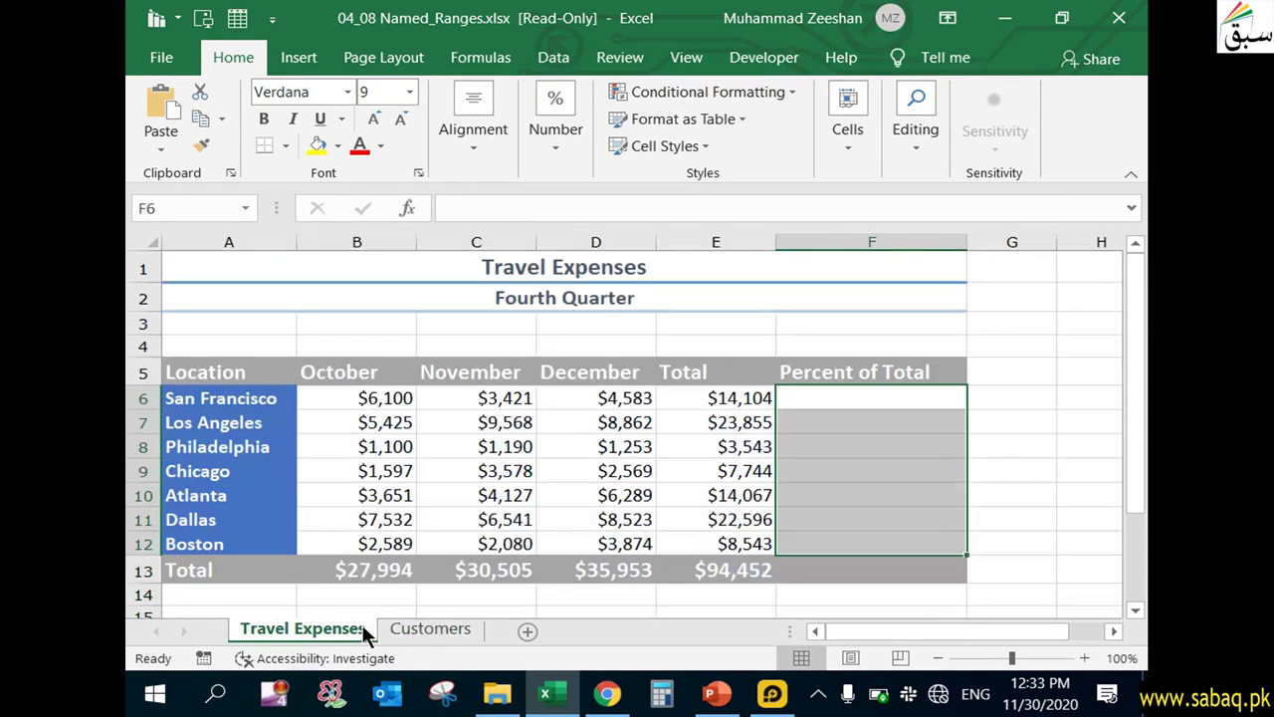
left_click(623, 394)
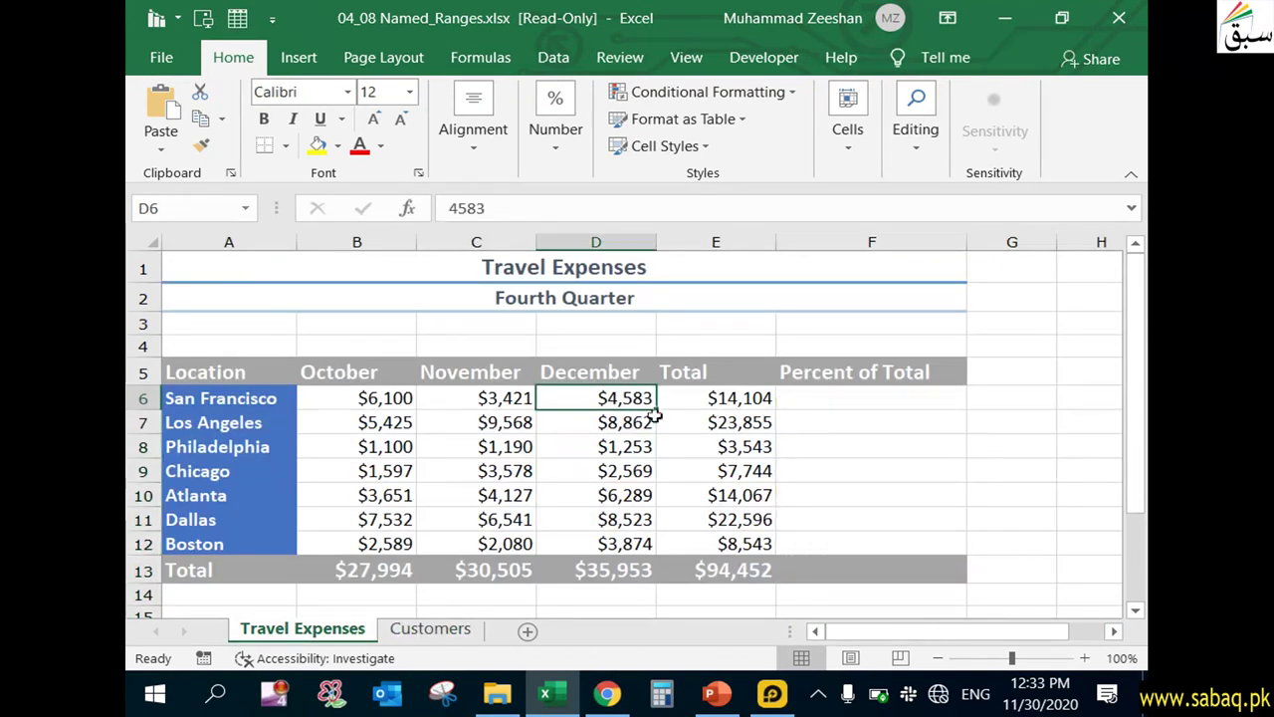
left_click_drag(623, 397, 628, 527)
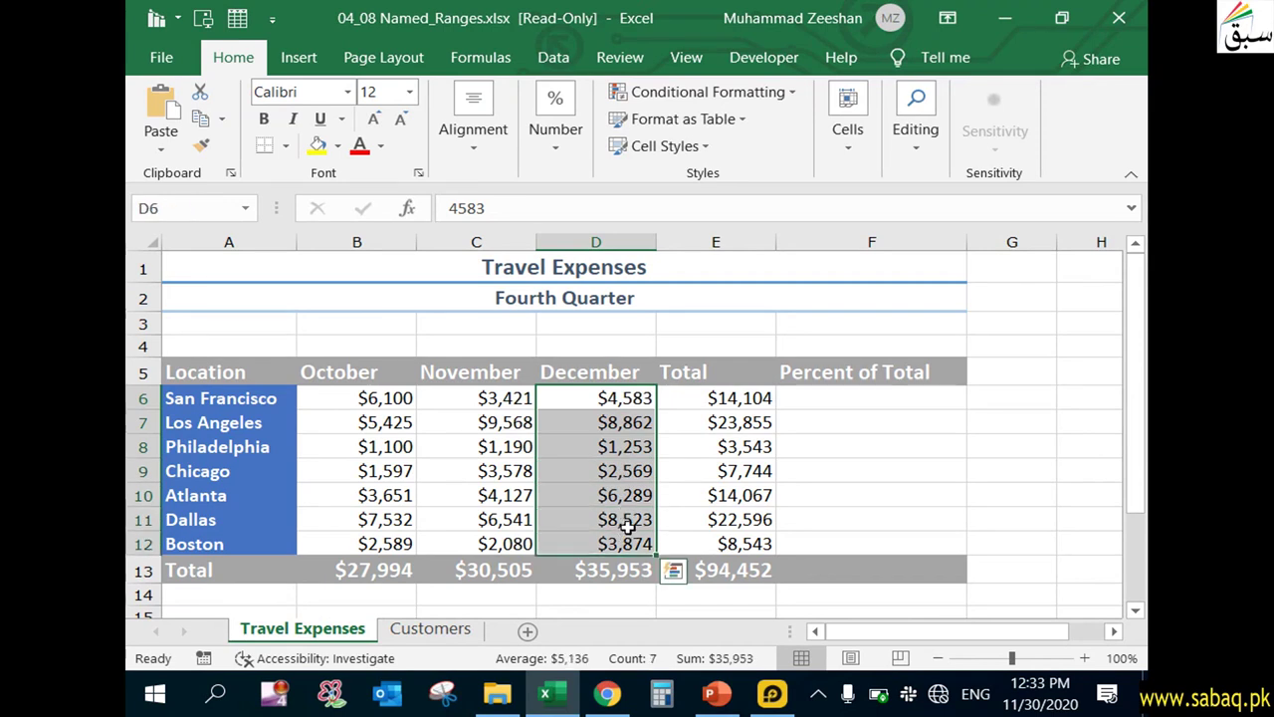
left_click(711, 516)
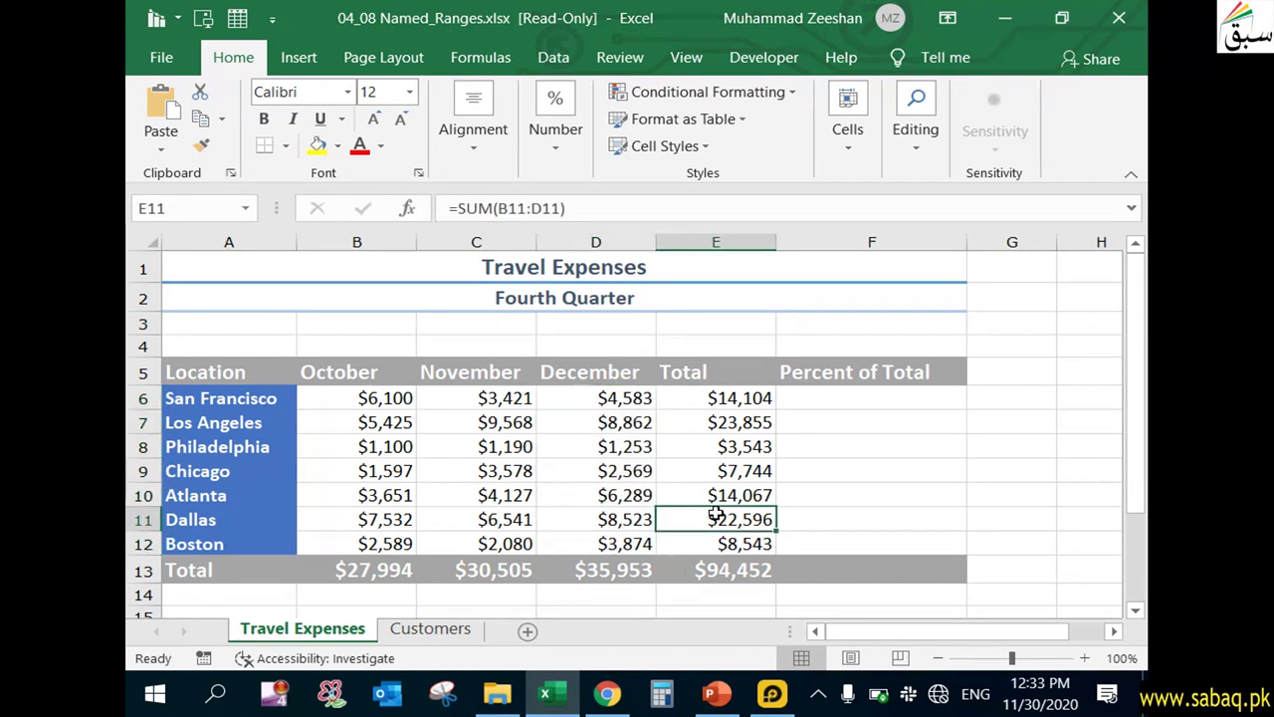
left_click(619, 399)
left_click(643, 561)
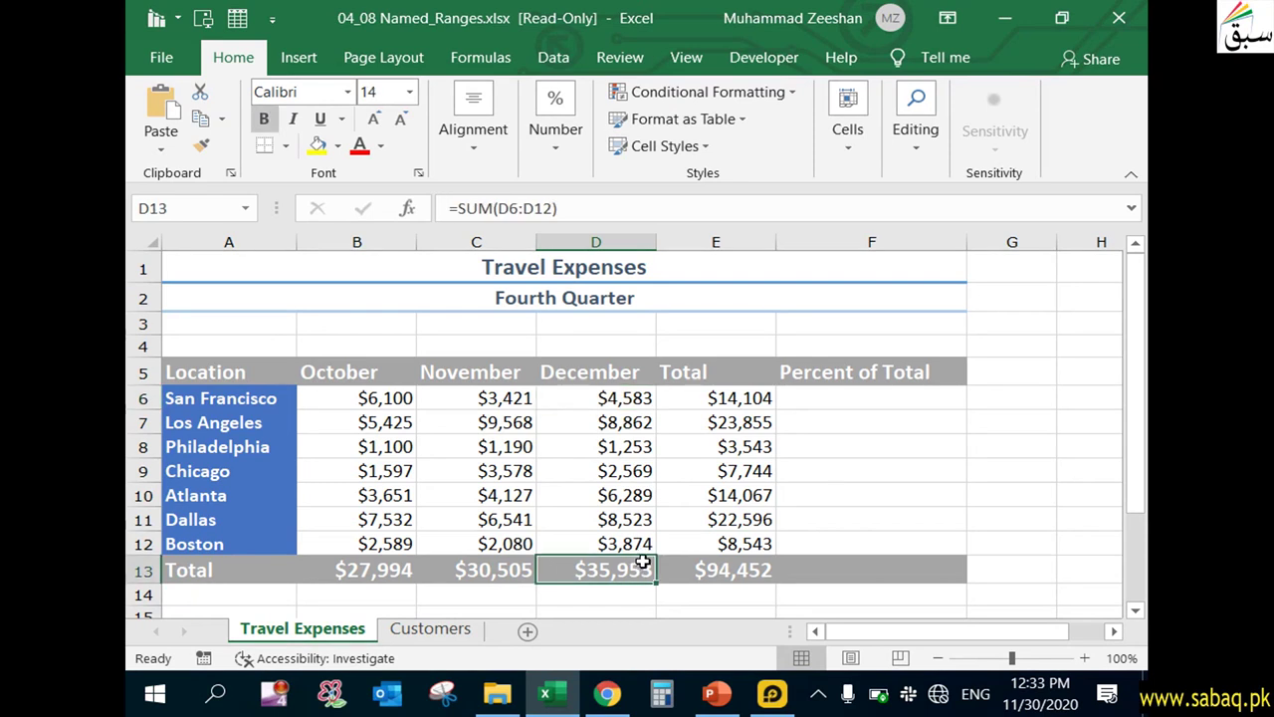
left_click_drag(615, 398, 614, 534)
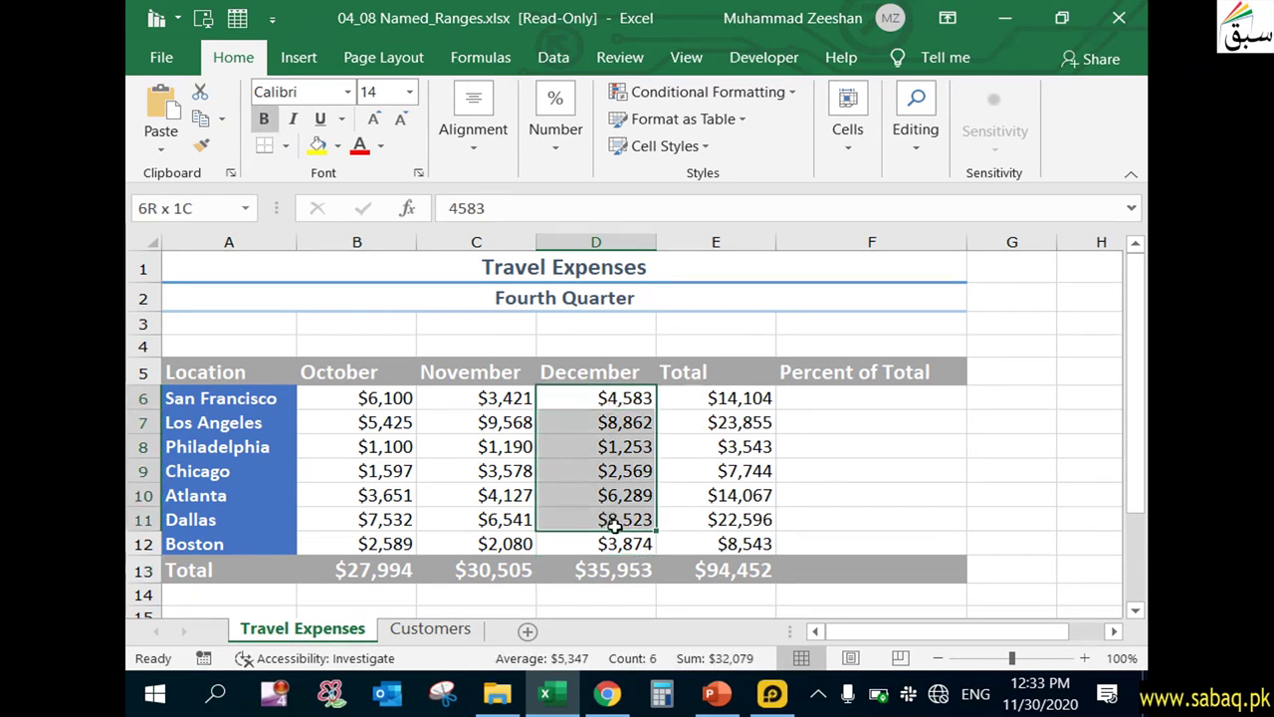
left_click(973, 519)
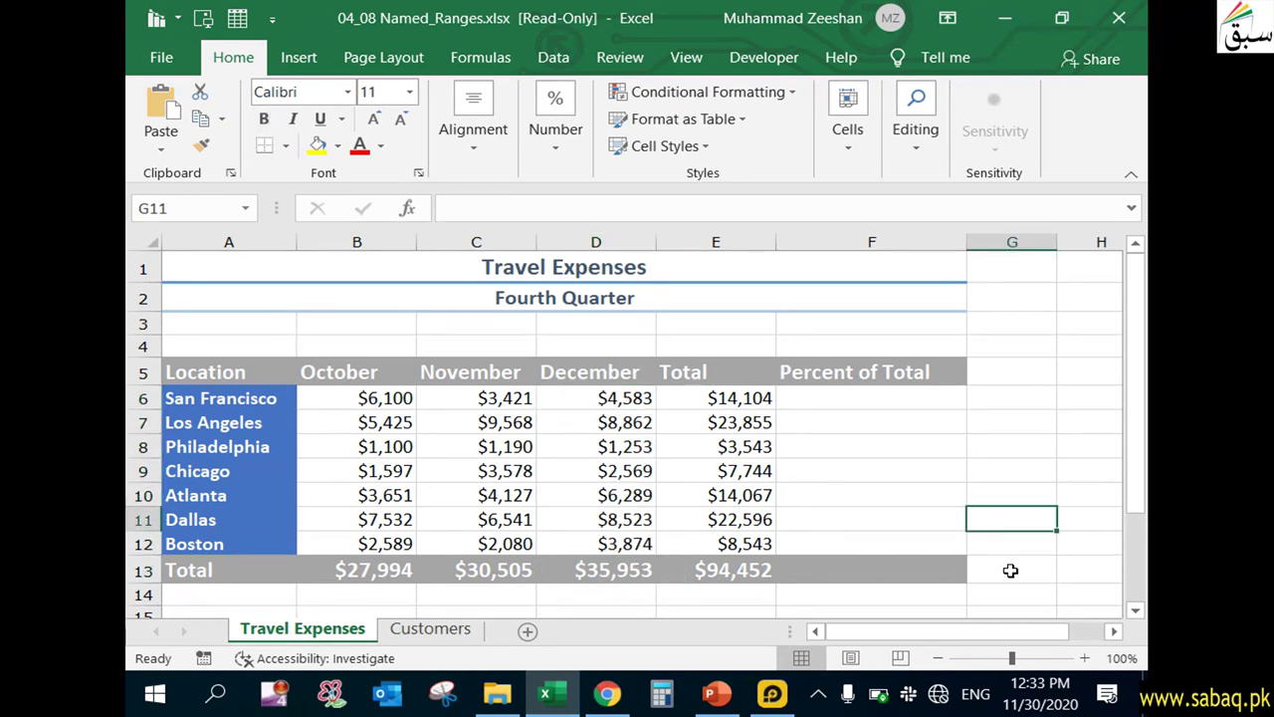
left_click(832, 609)
left_click(842, 594)
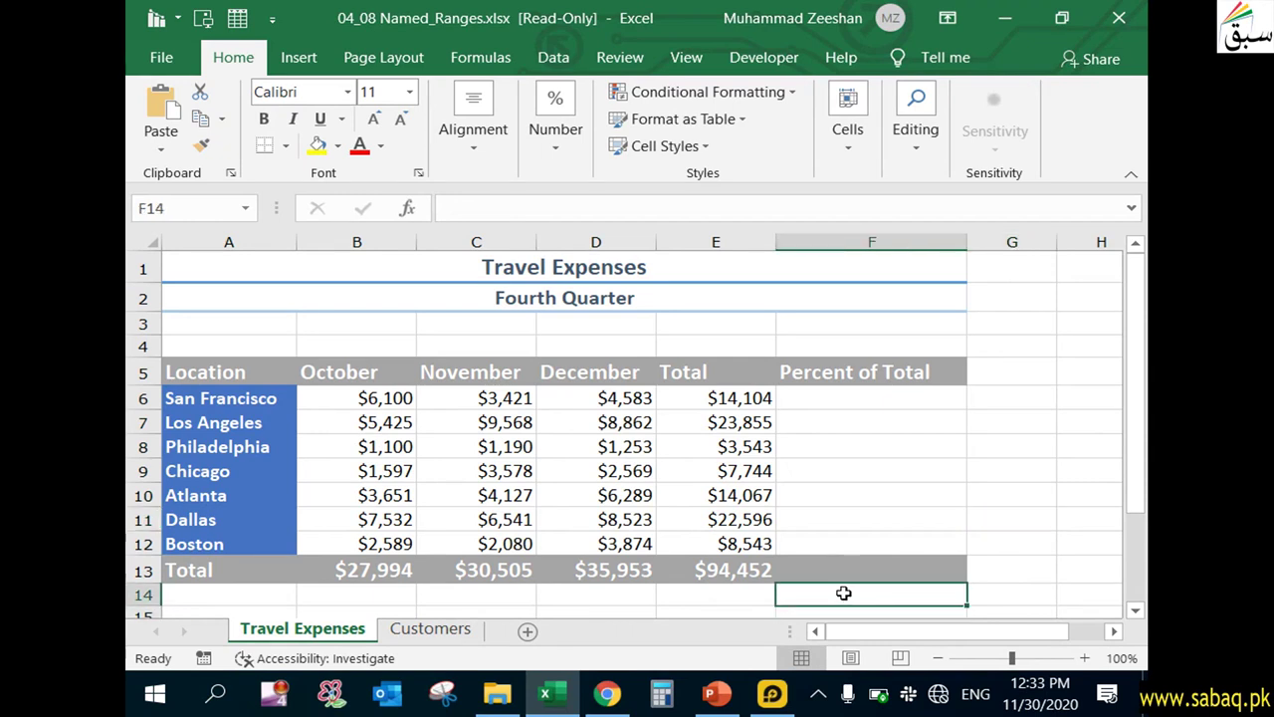
left_click(676, 269)
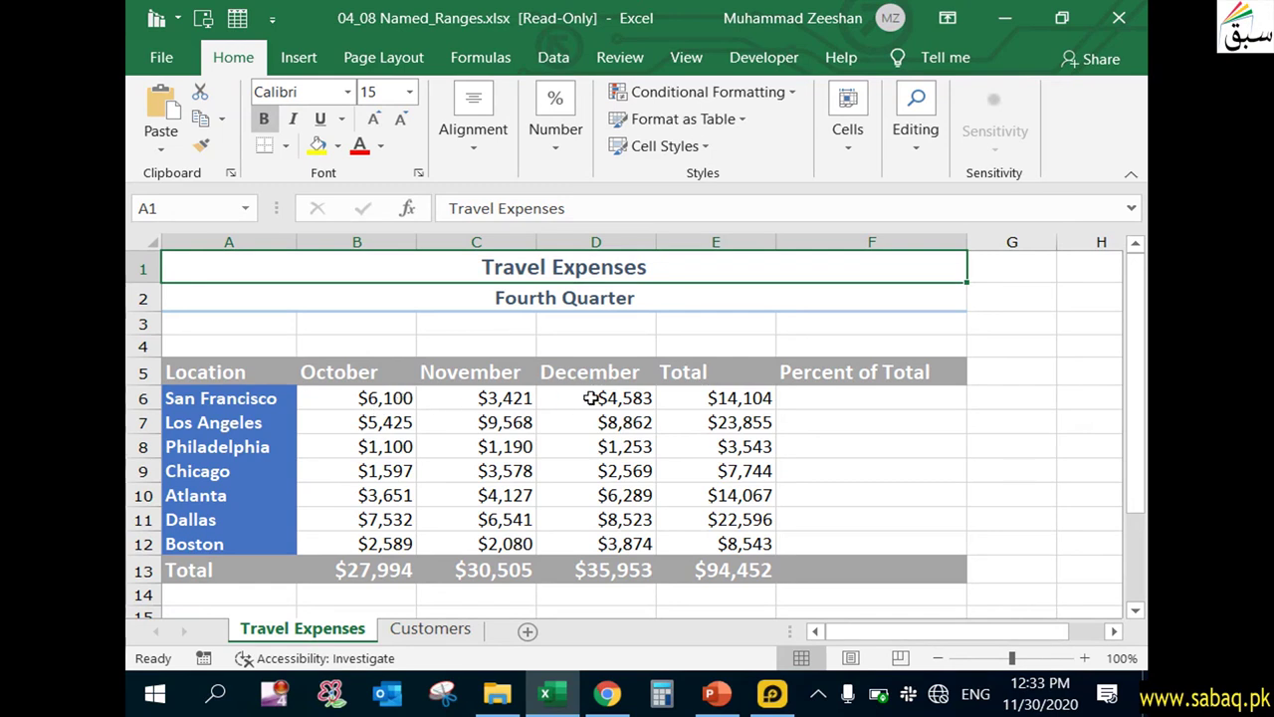
- AutoSum San Francisco's October–December amounts into its Total cell E6
left_click(589, 397)
left_click(696, 397)
key("alt+equal")
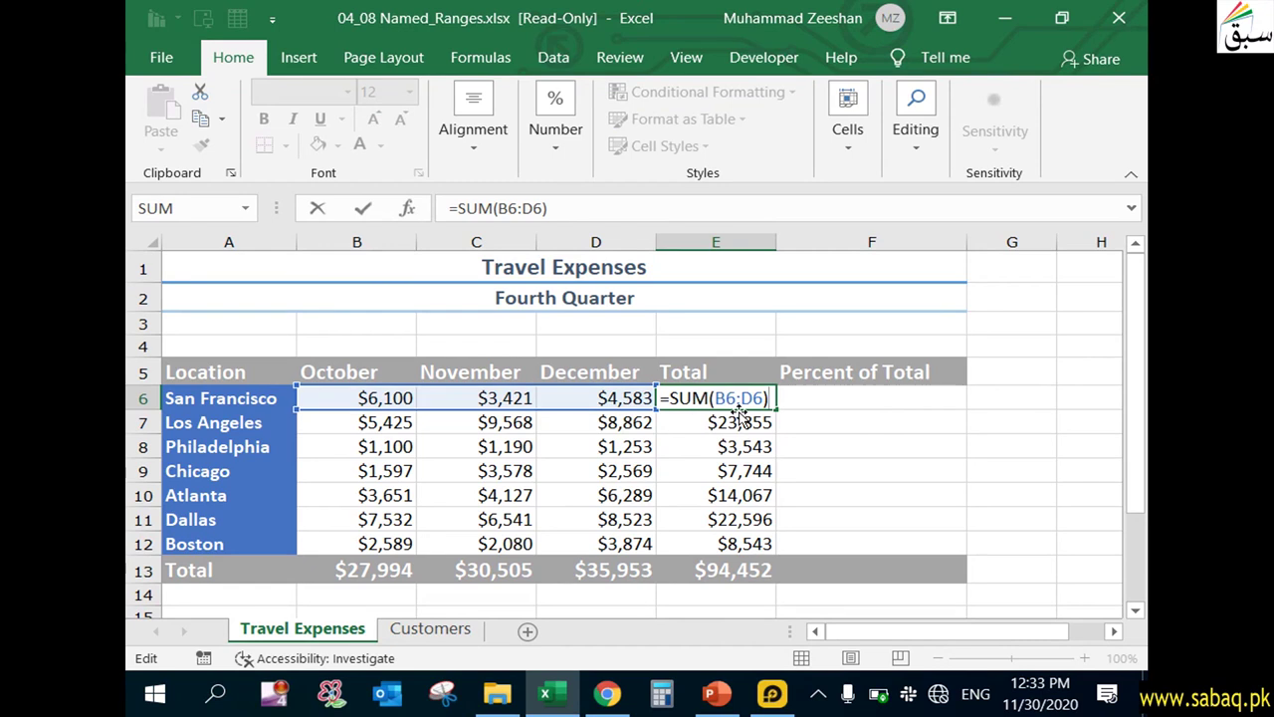
key("Return")
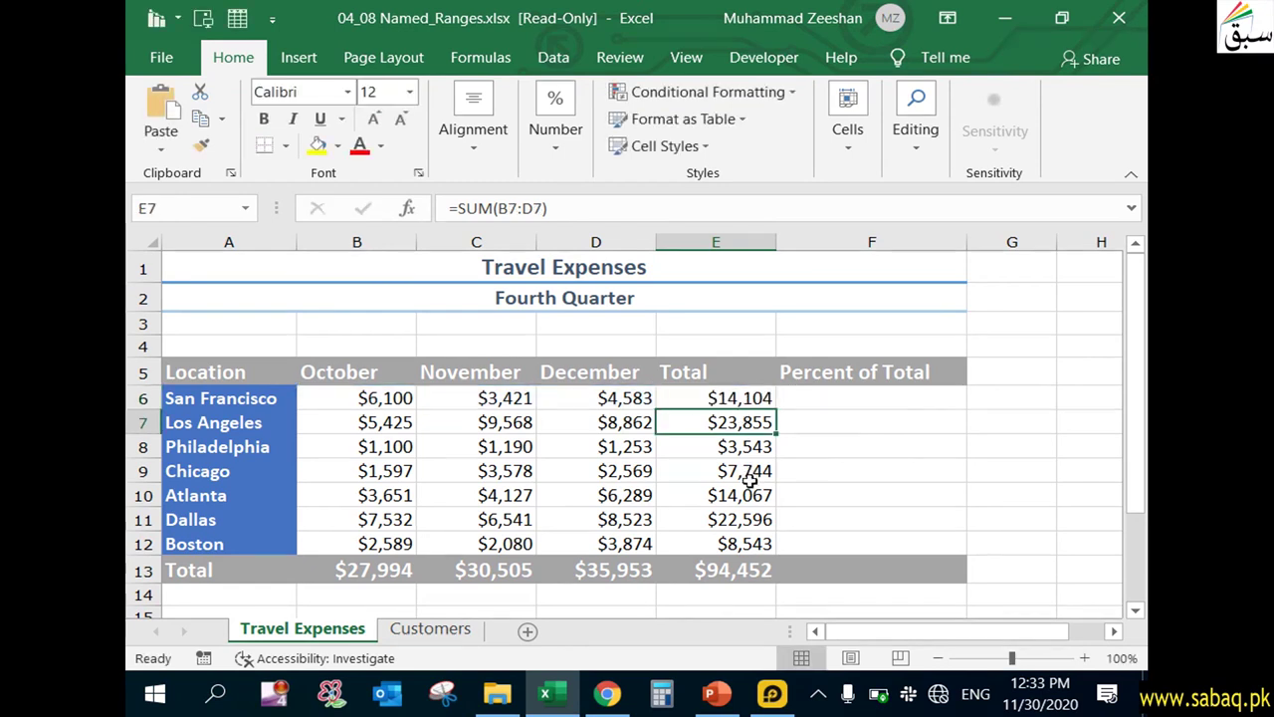
left_click_drag(381, 402, 604, 398)
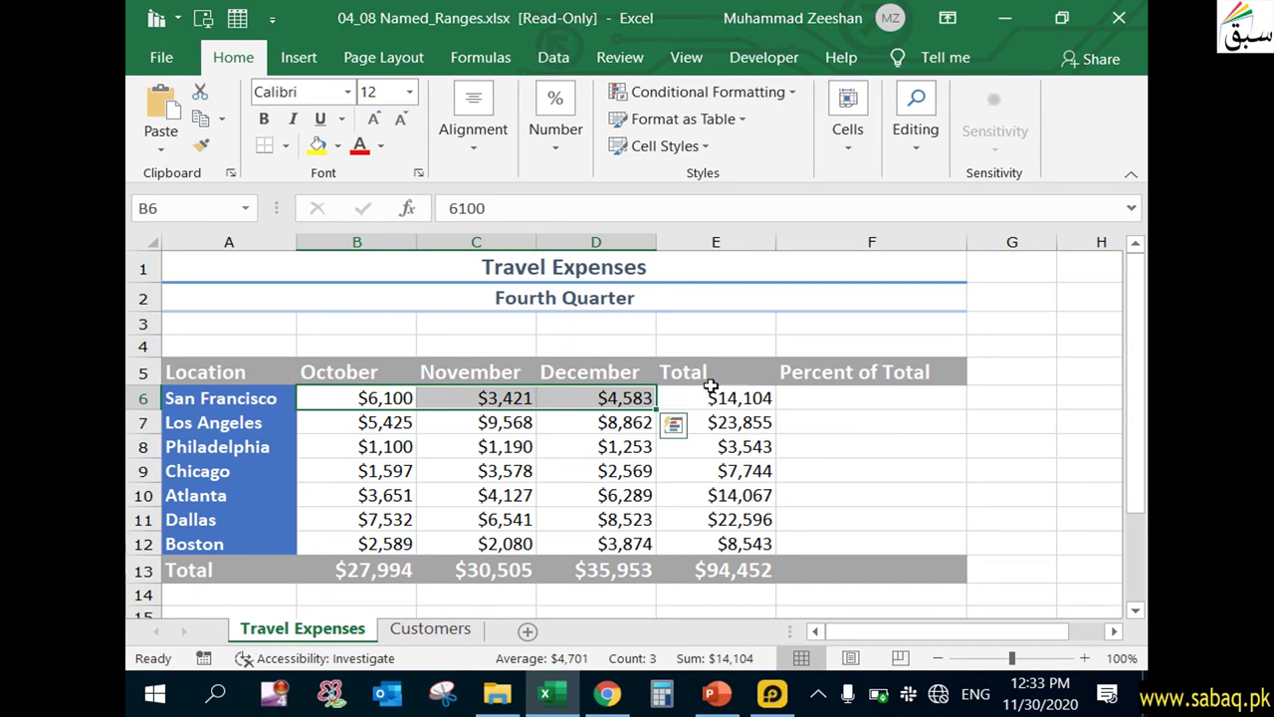
- Review the city totals and grand total formulas, then select A5:E12 from Location to Boston's total
left_click(269, 397)
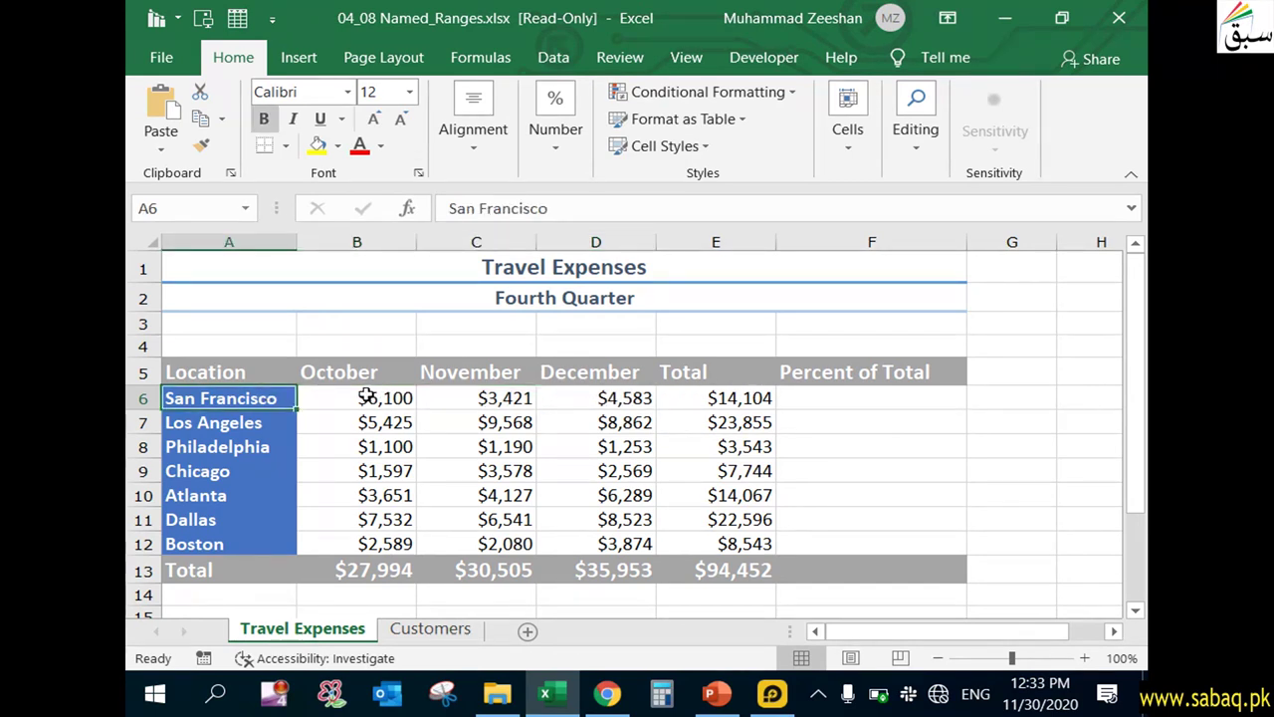
left_click(734, 396)
left_click_drag(742, 395, 737, 544)
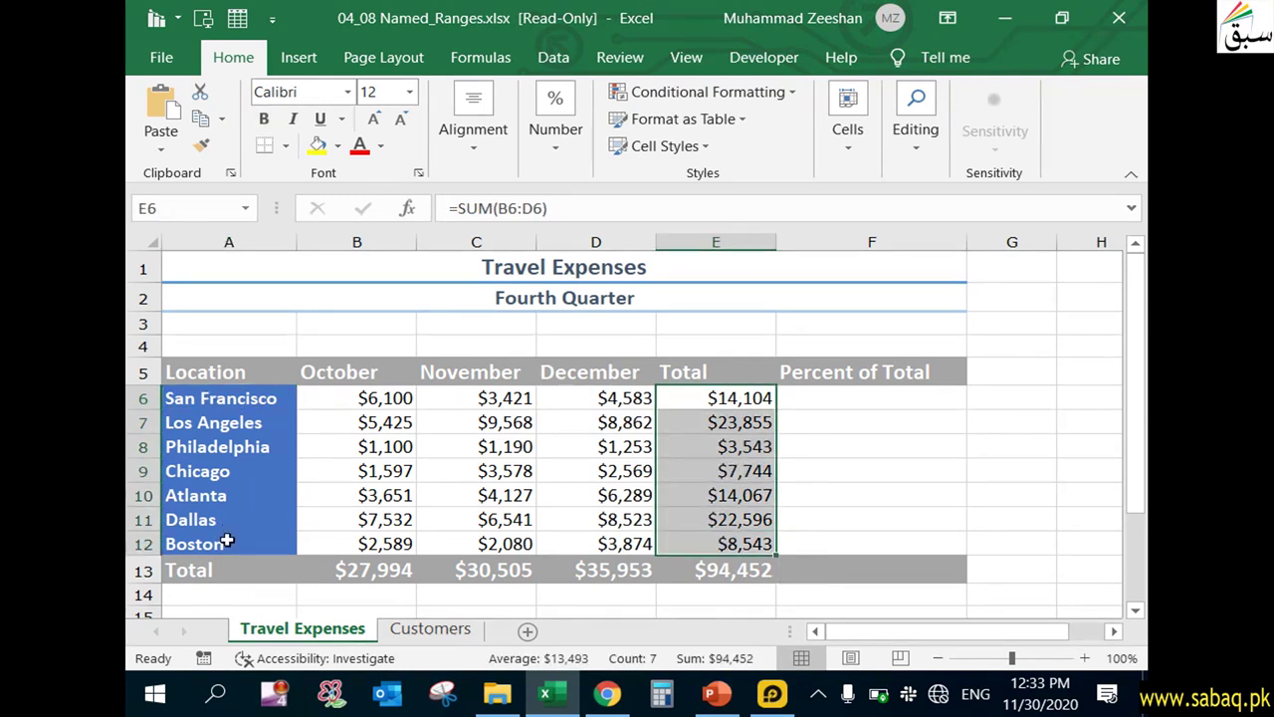
left_click(733, 576)
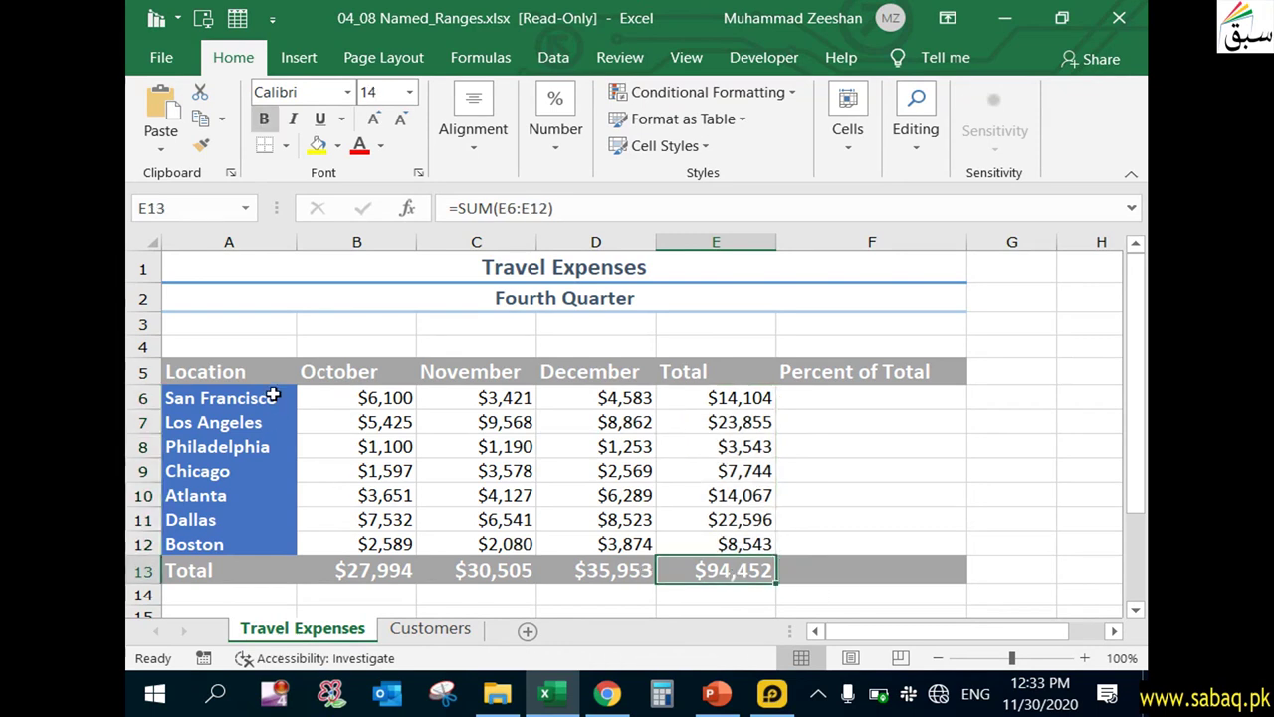
left_click_drag(645, 397, 617, 566)
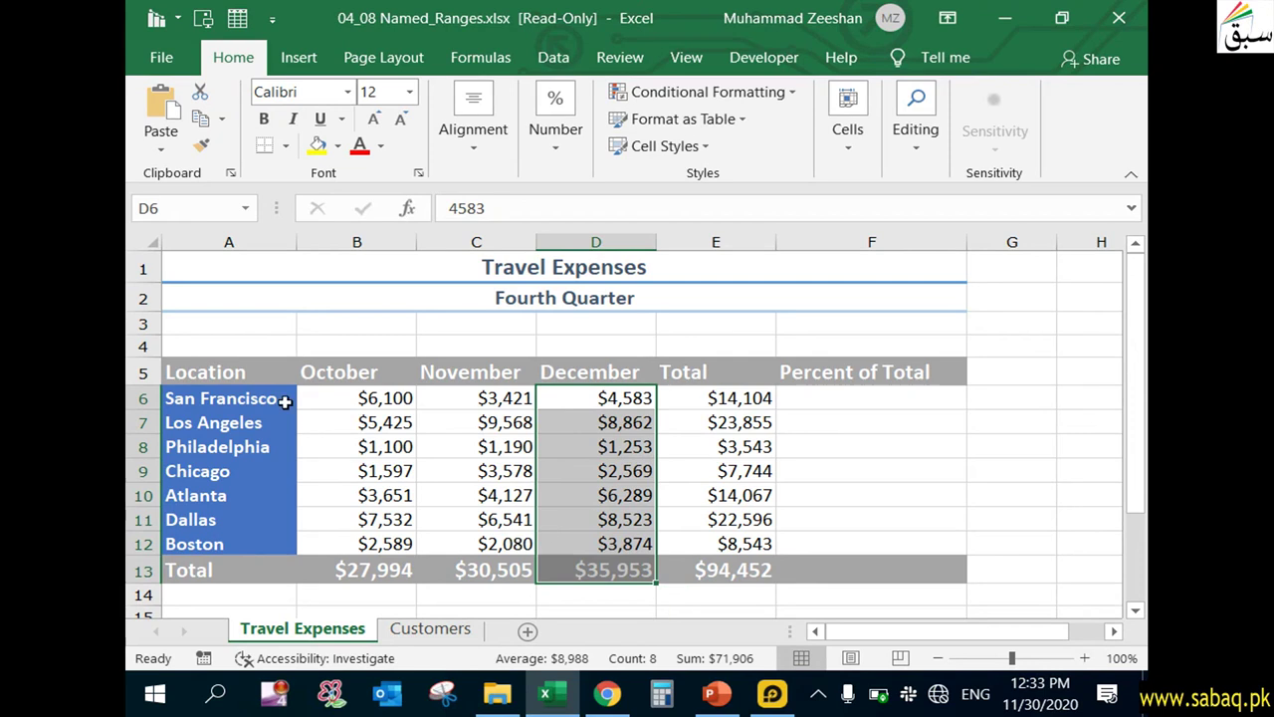
left_click(648, 577)
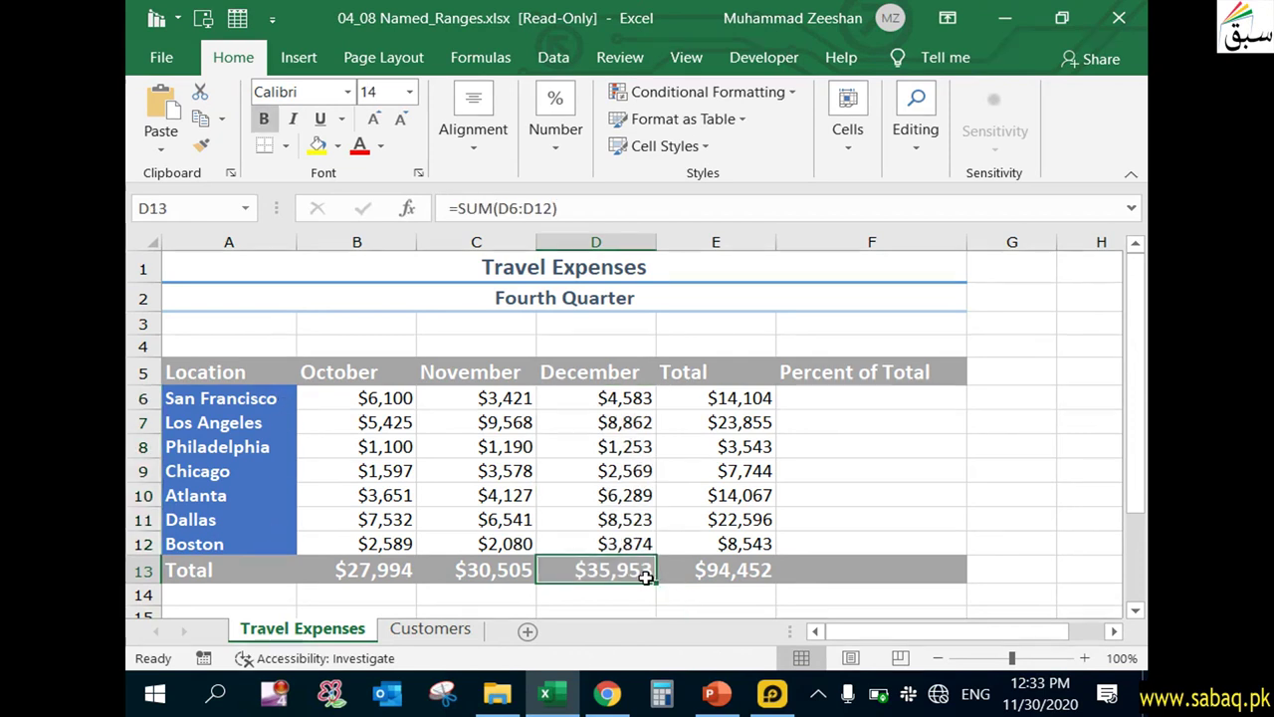
left_click(730, 564)
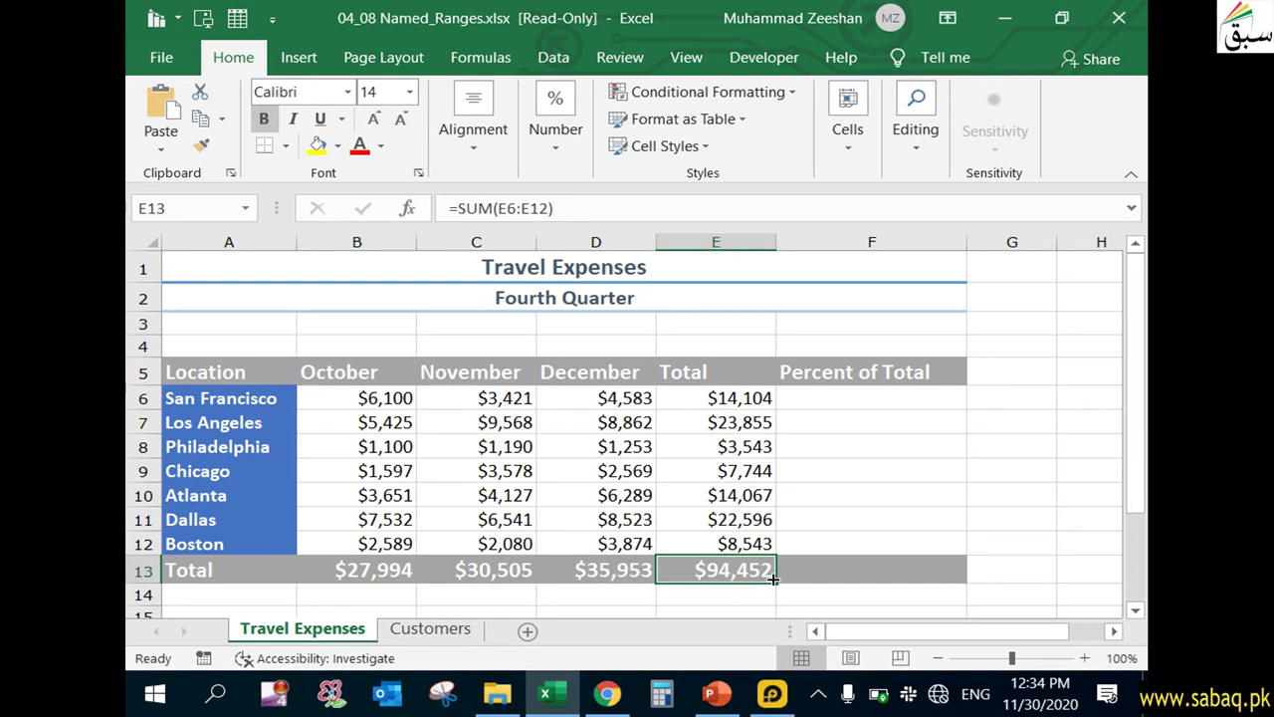
left_click(826, 572)
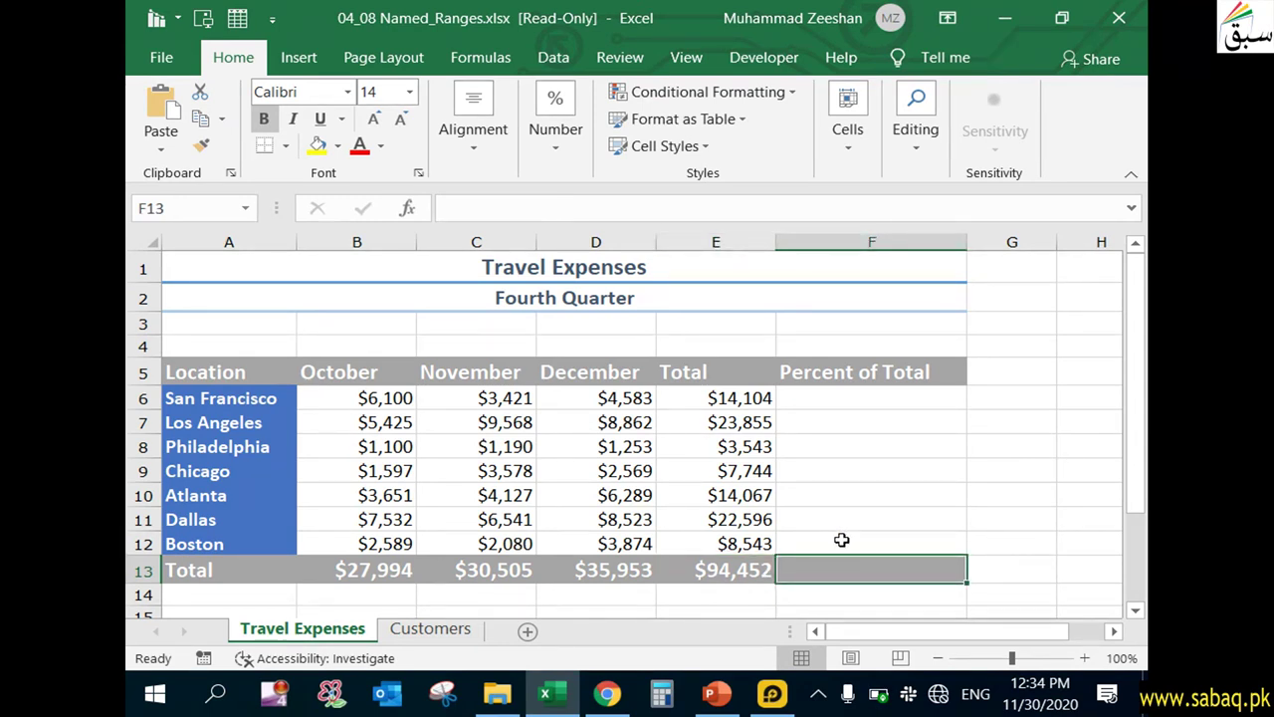
left_click(908, 540)
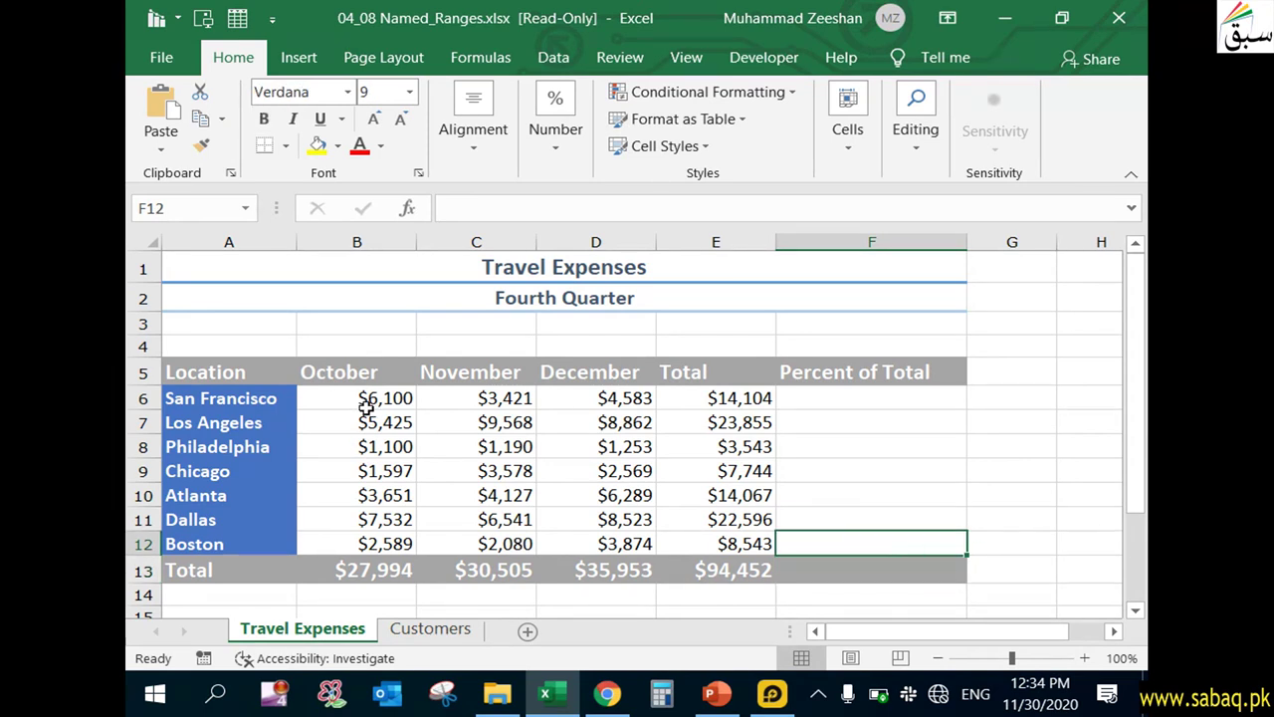
left_click_drag(213, 371, 695, 538)
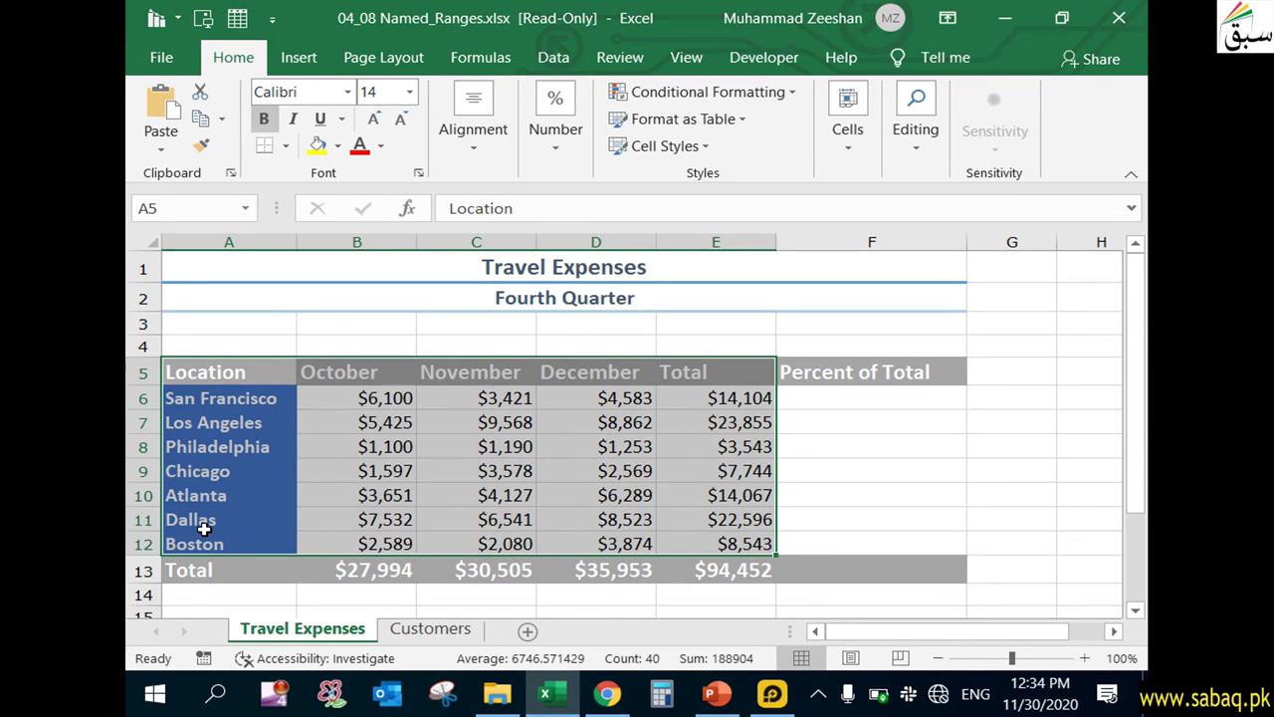
- Show the Formulas ribbon commands while A5:E12 stays selected
left_click(503, 60)
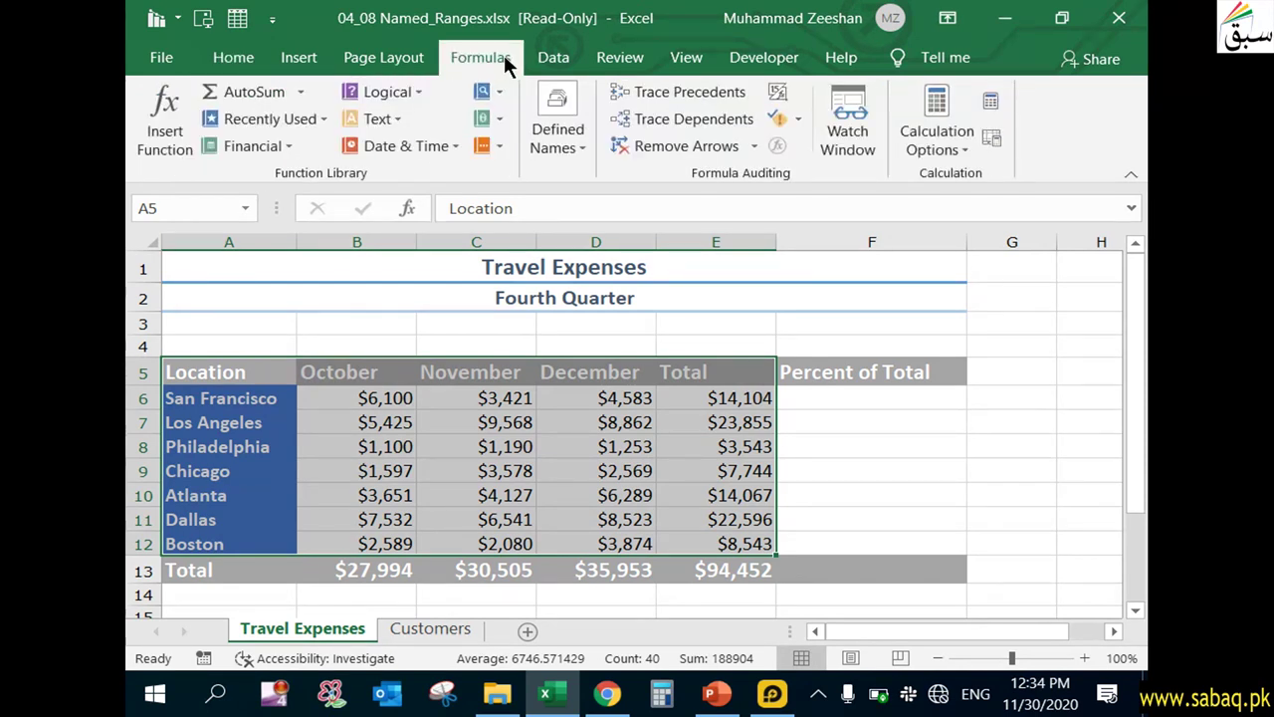
- Create names from the selection using the Top row and Left column labels
left_click(575, 144)
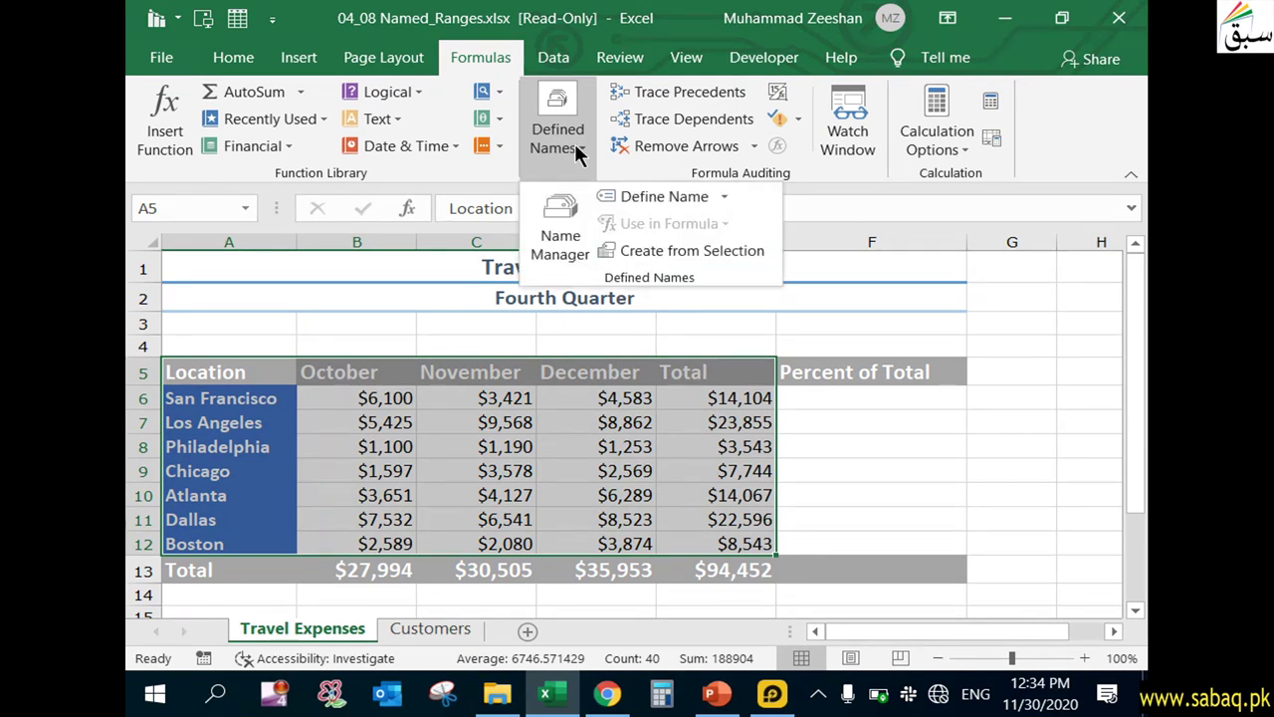
left_click(723, 197)
left_click(723, 196)
left_click(727, 243)
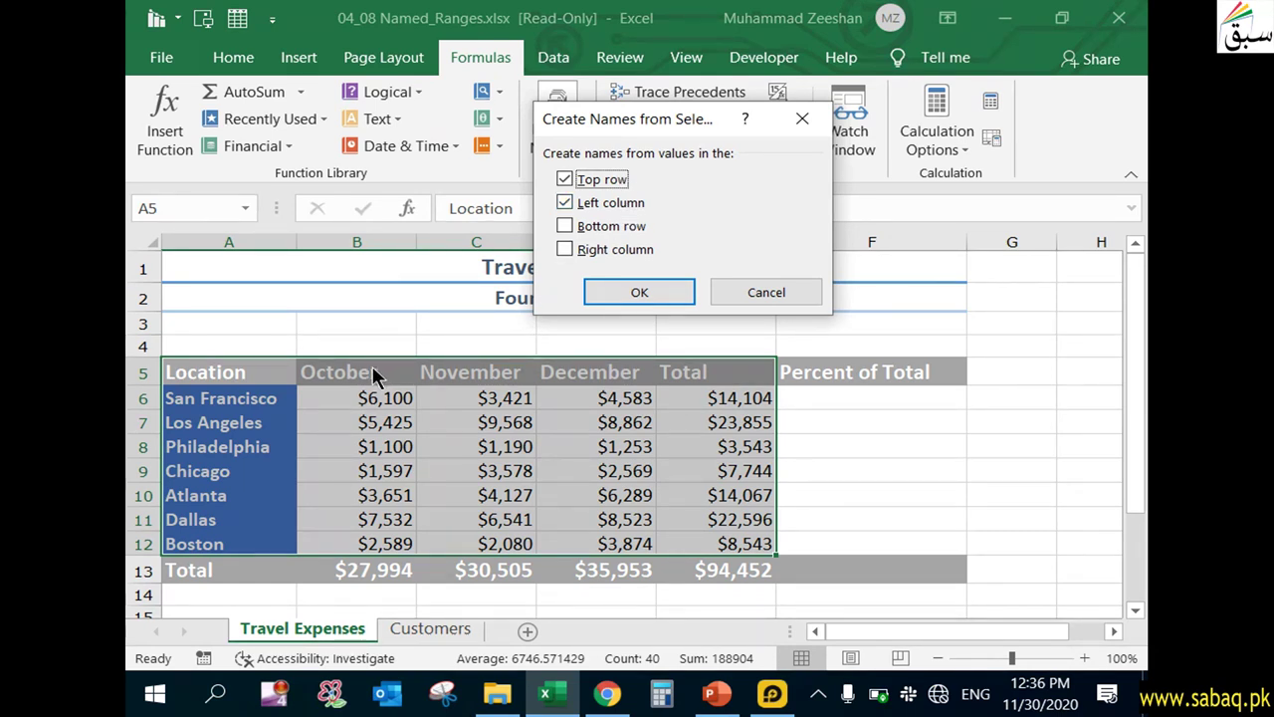
left_click(637, 299)
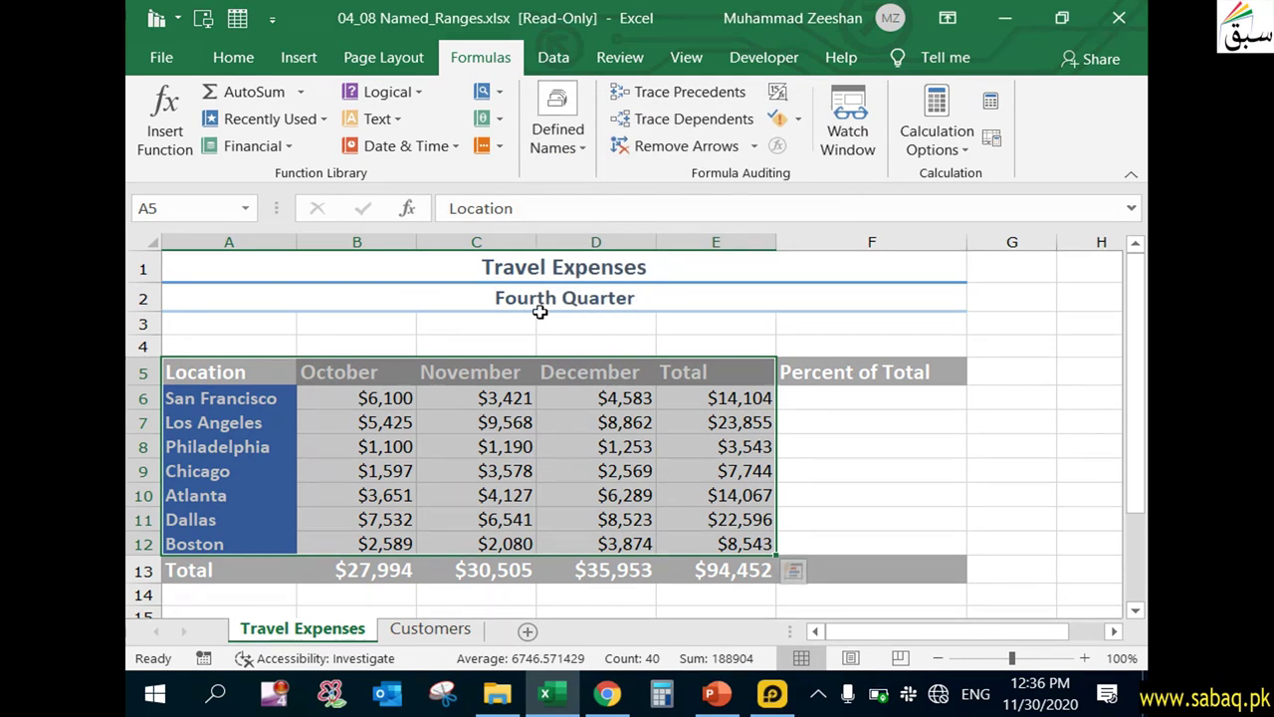
- Widen the Name Box so longer range names are readable, then clear the selection
left_click(234, 60)
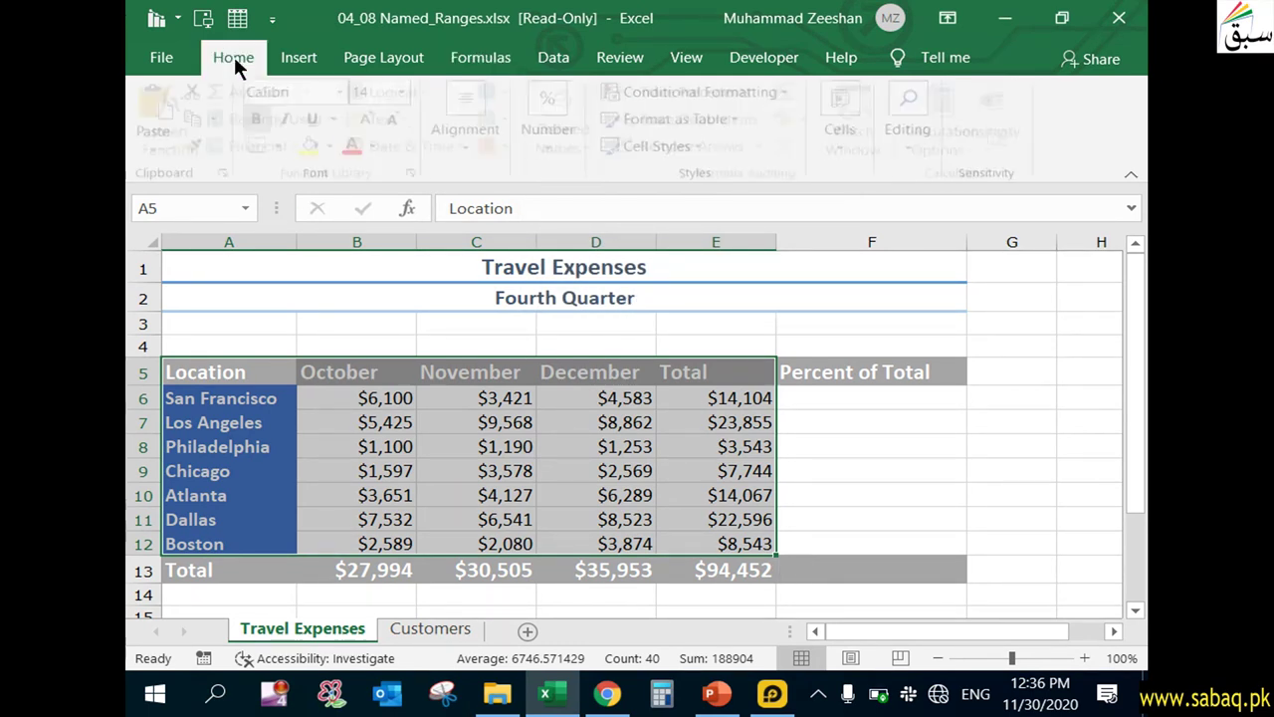
left_click(226, 211)
left_click_drag(276, 208, 388, 208)
left_click(304, 211)
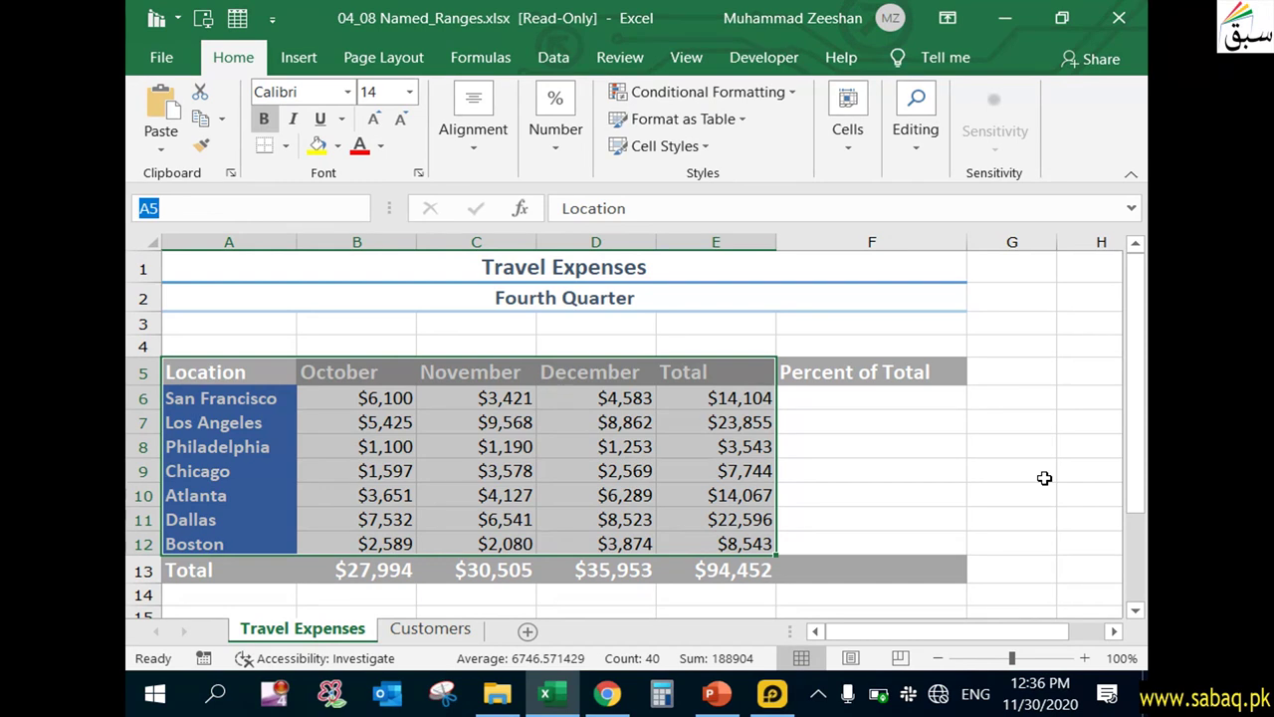
left_click(1046, 475)
- Jump to the Boston range, then to the December range D6:D12, via the Name Box
left_click(357, 208)
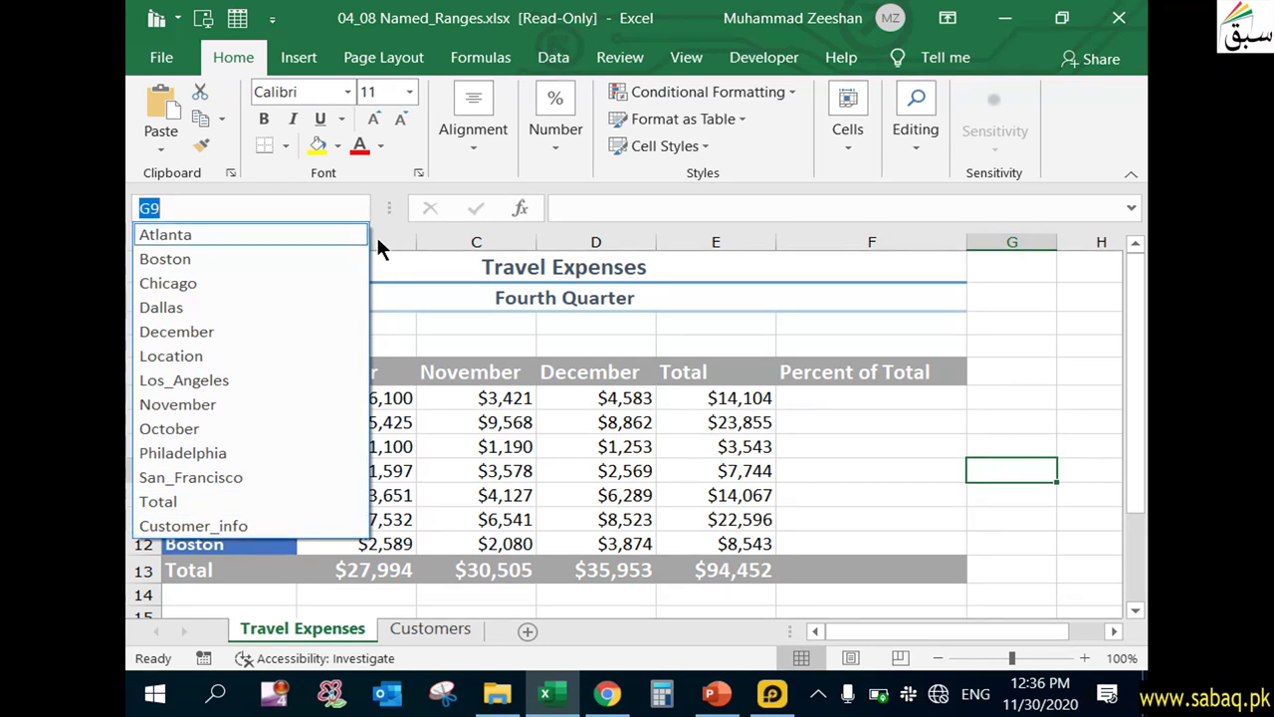
left_click(289, 261)
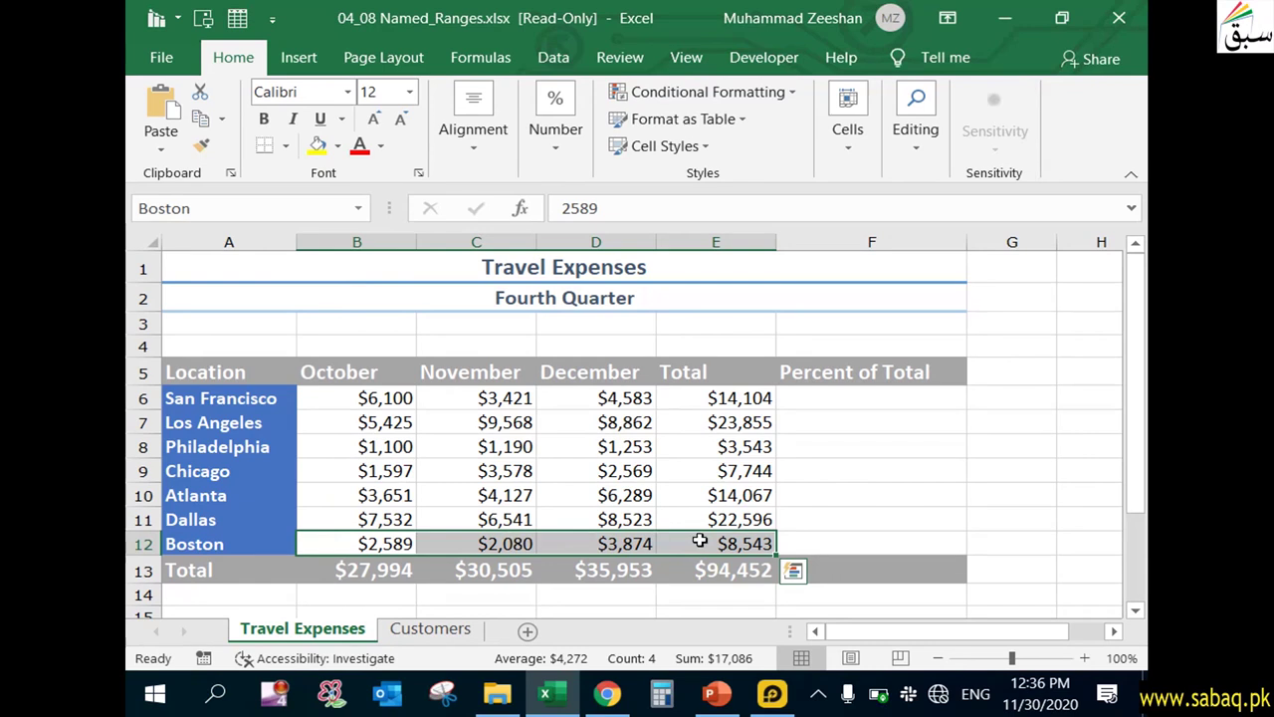
left_click(434, 630)
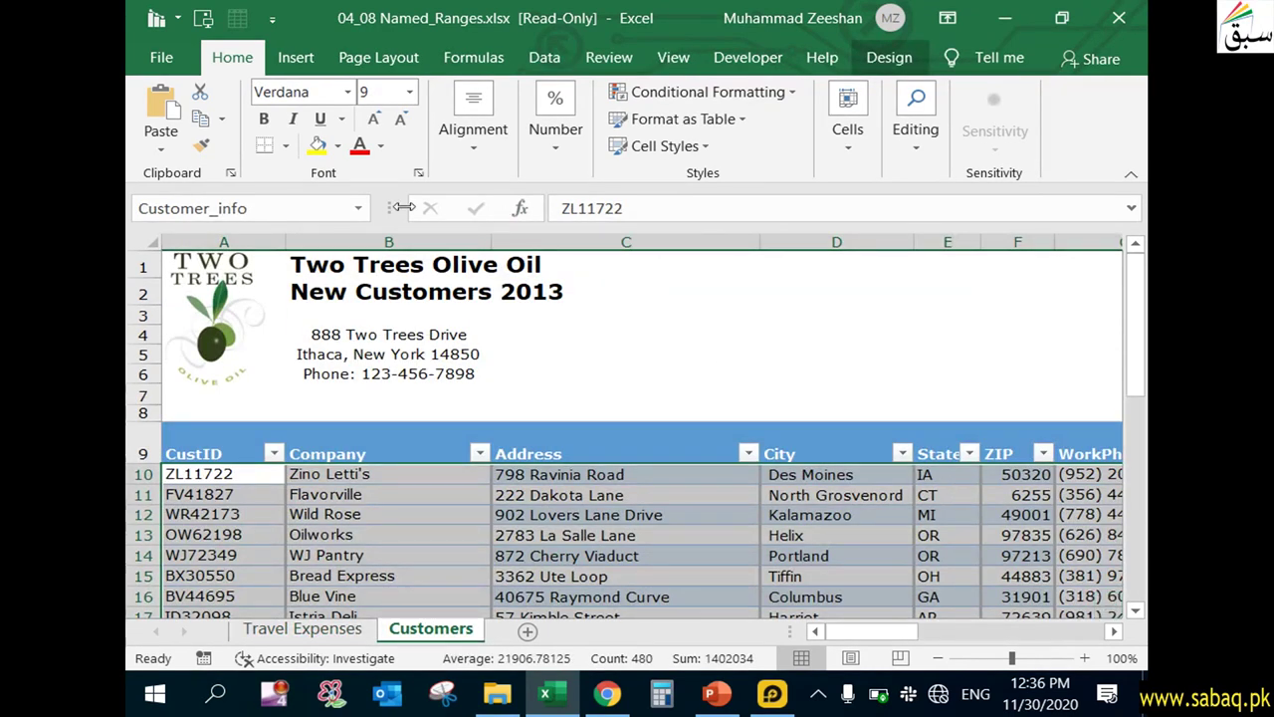
left_click(360, 209)
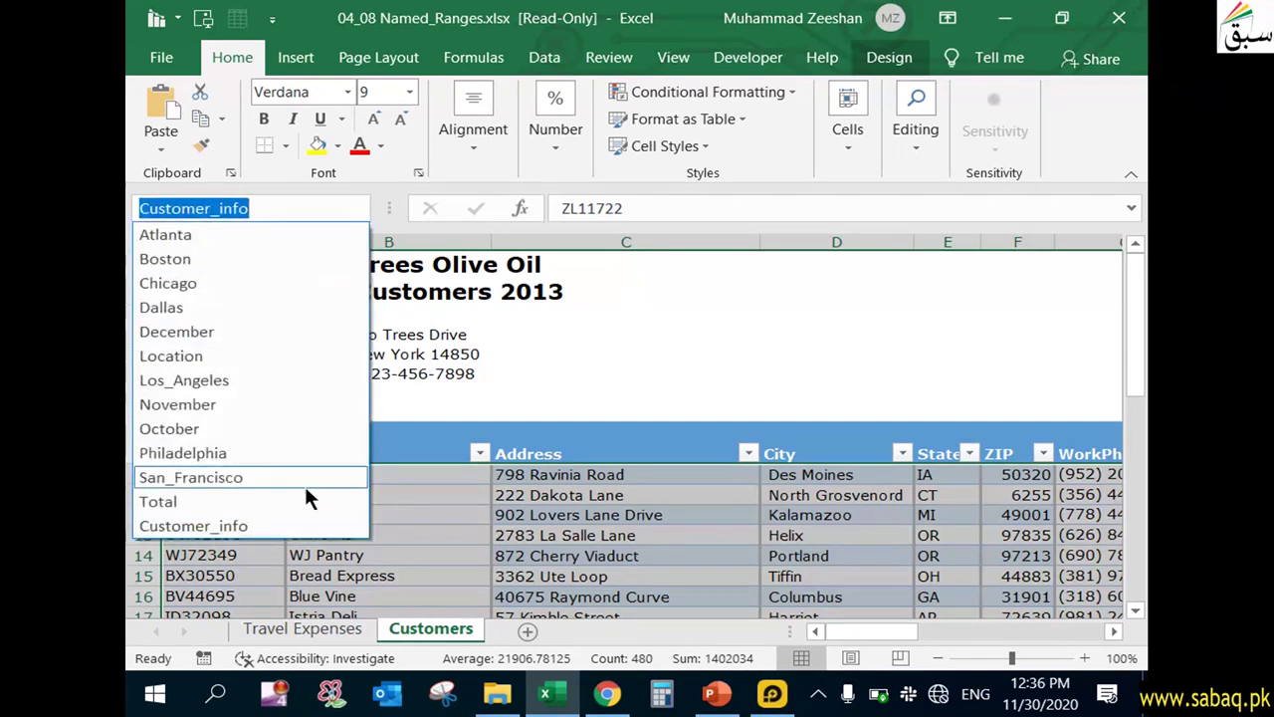
left_click(215, 261)
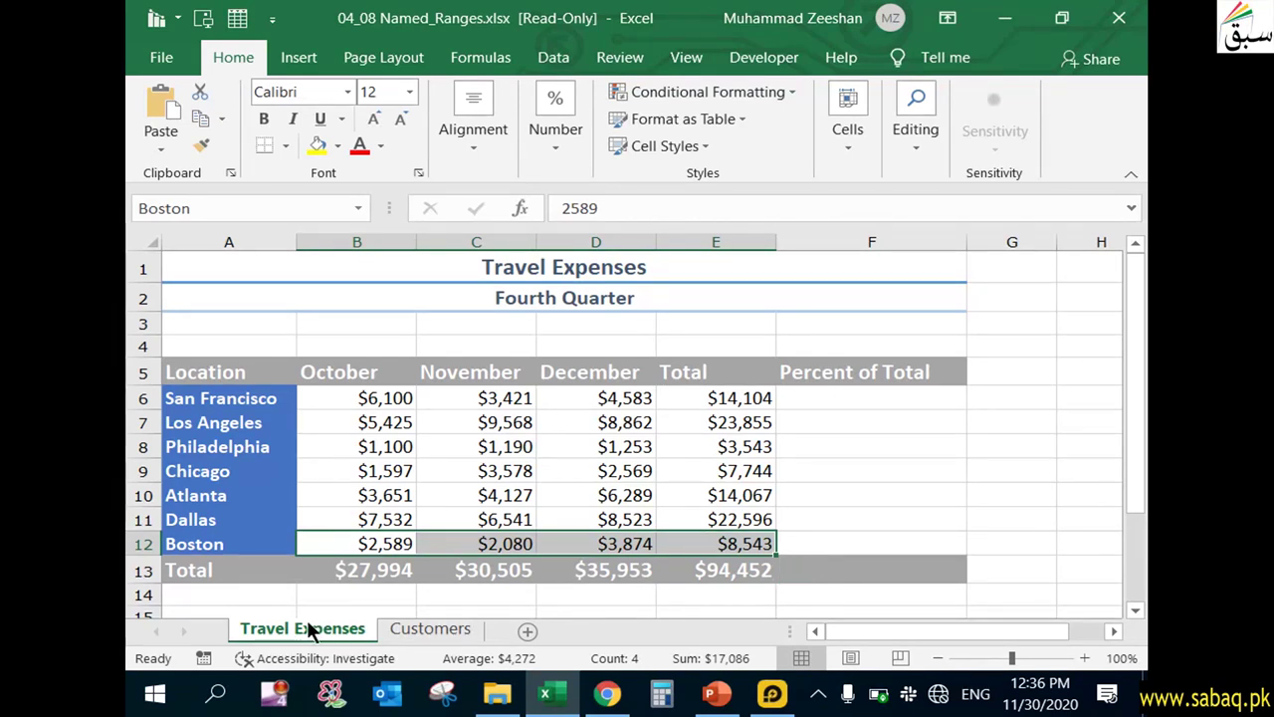
left_click(358, 208)
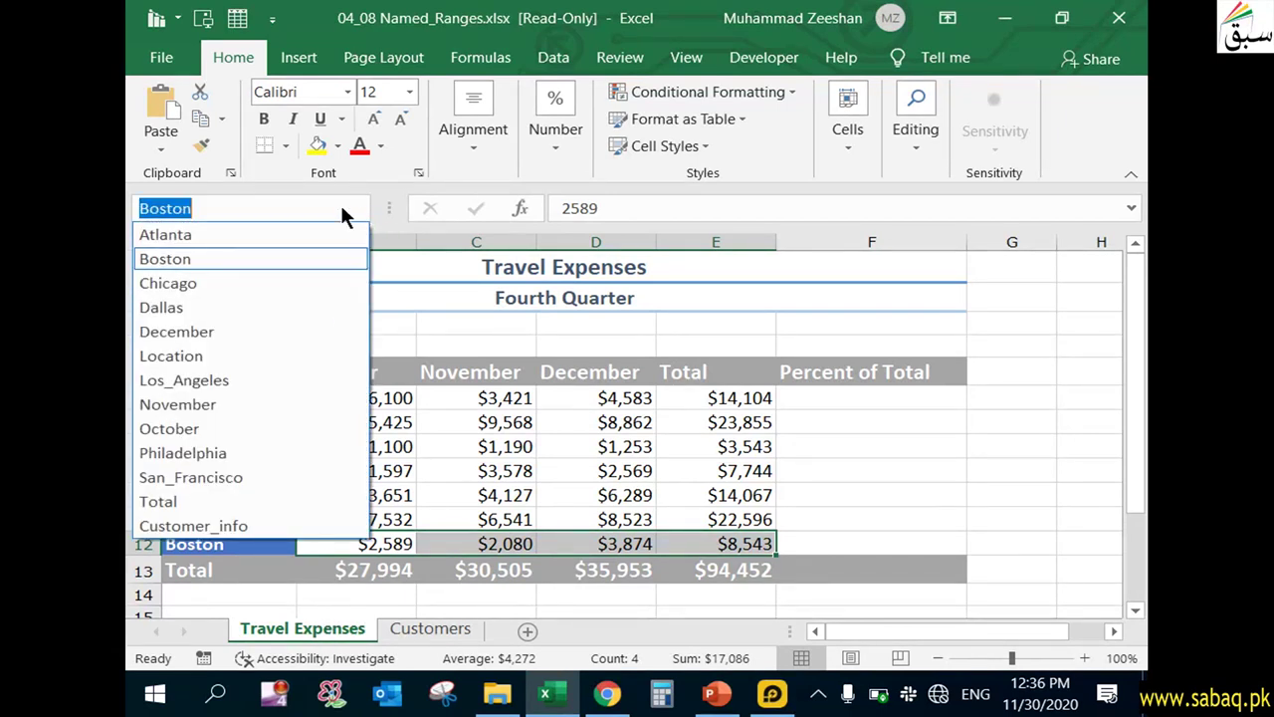
left_click(212, 330)
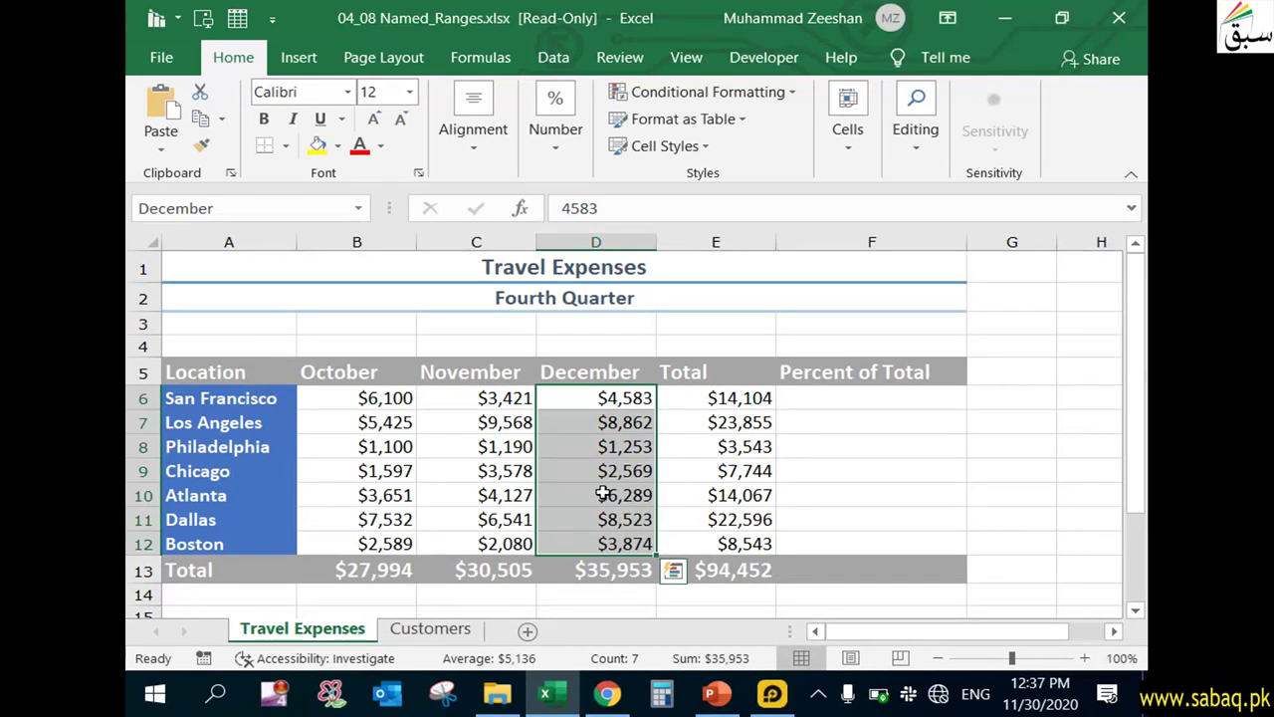
left_click(357, 209)
left_click(357, 208)
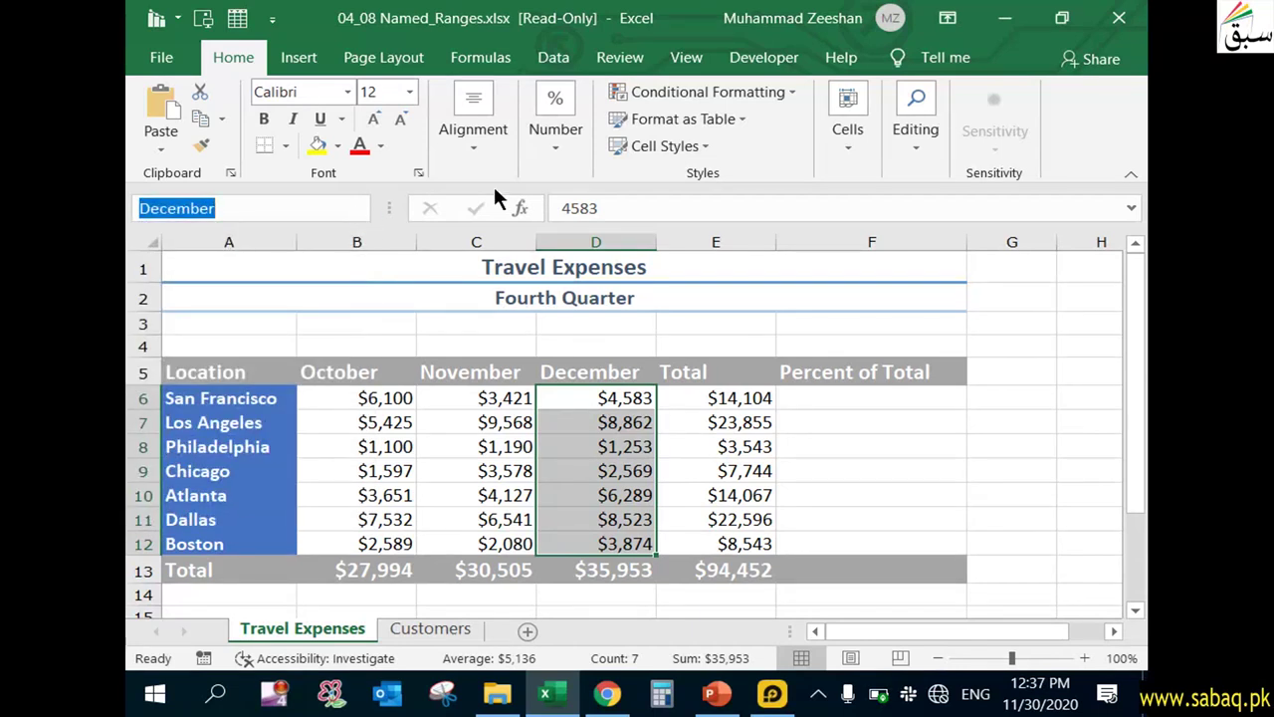
left_click(481, 57)
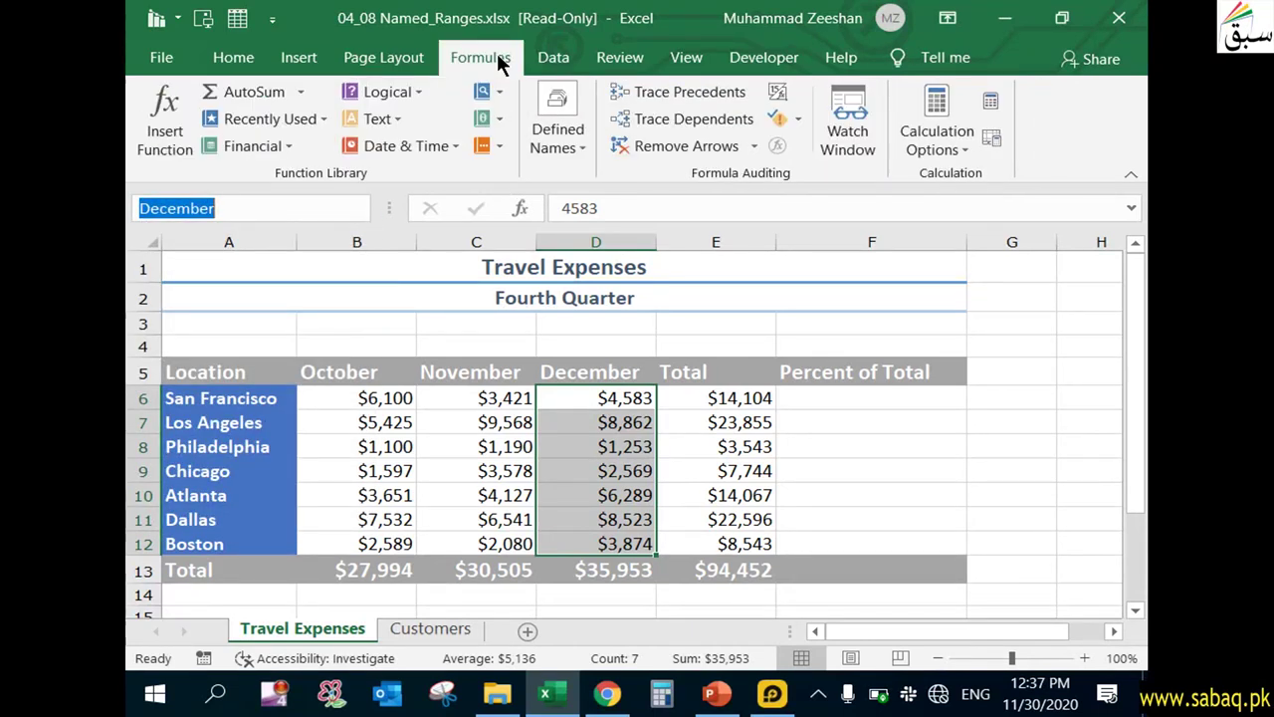
- Select grand total cell E13 and start defining a new name for it
left_click(580, 128)
left_click(725, 191)
left_click(725, 191)
left_click(725, 196)
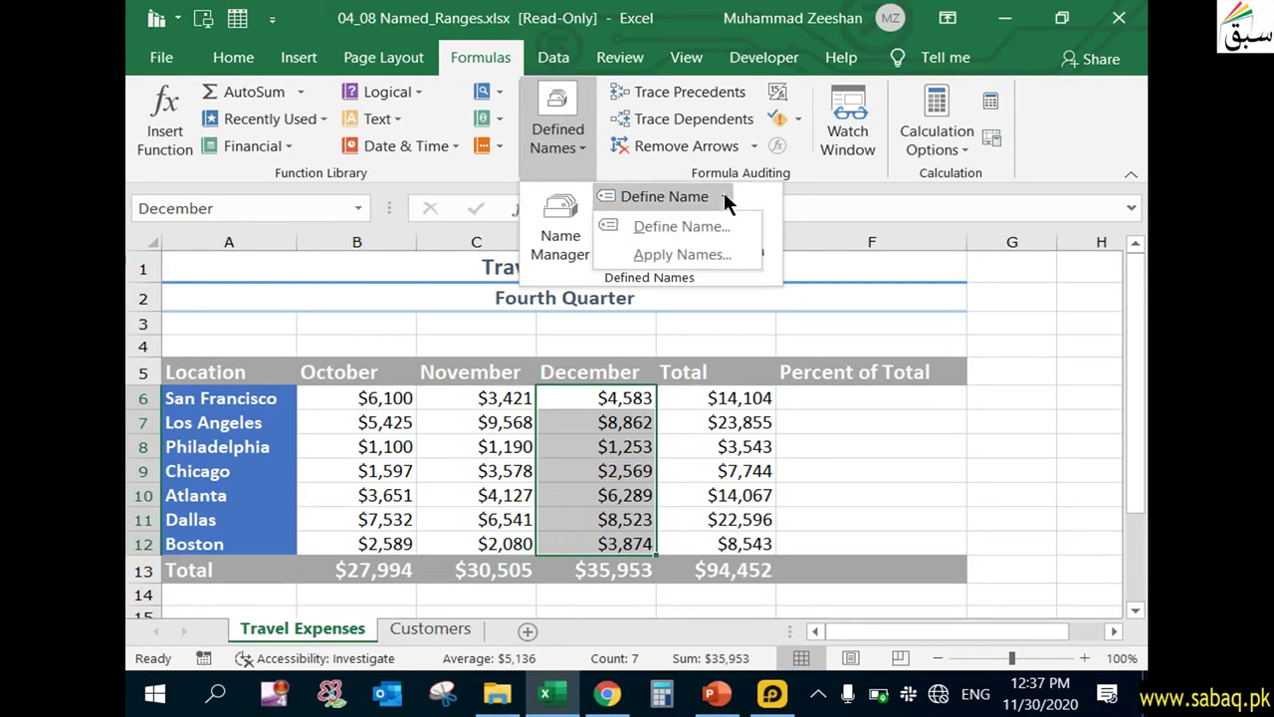
left_click(725, 195)
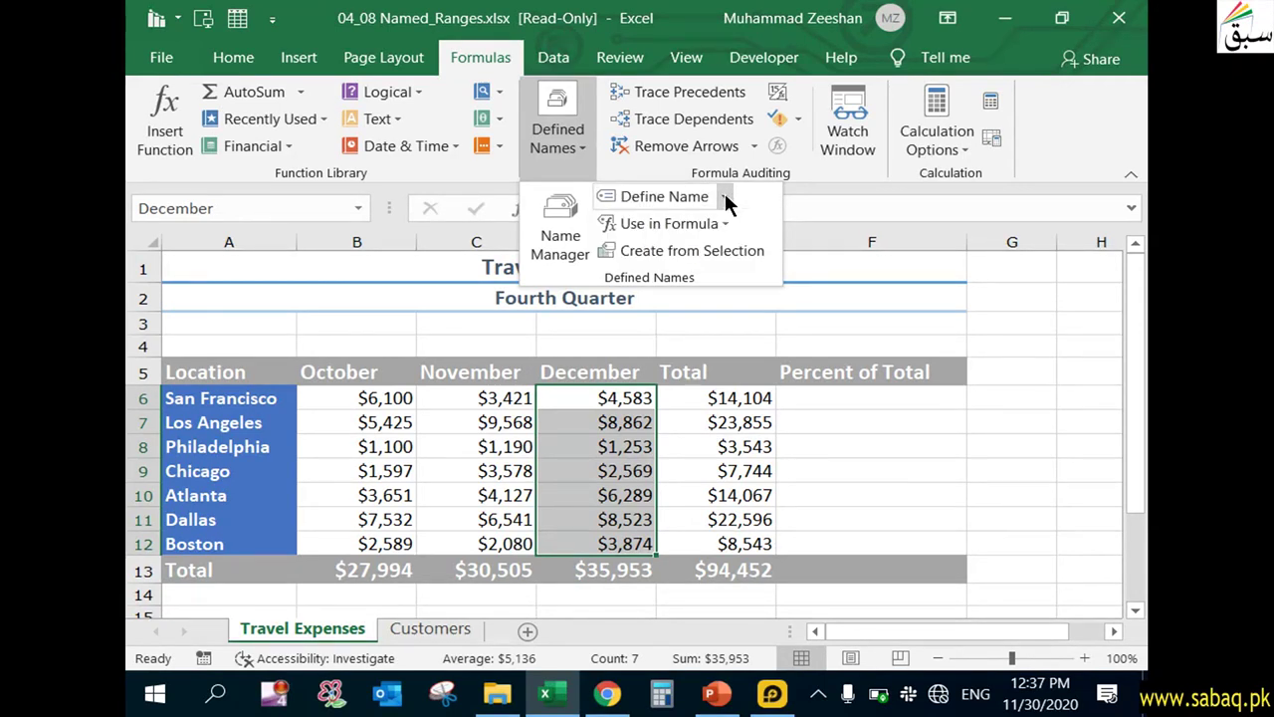
left_click(751, 568)
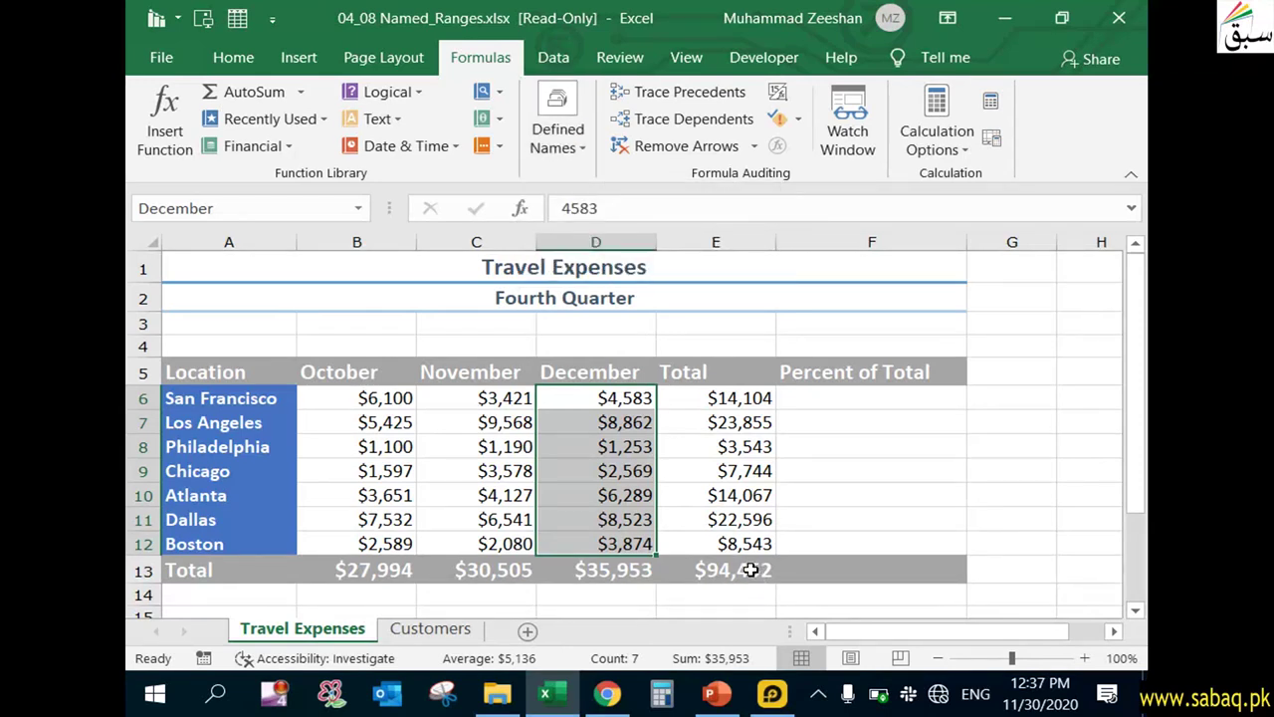
left_click(750, 569)
left_click(577, 147)
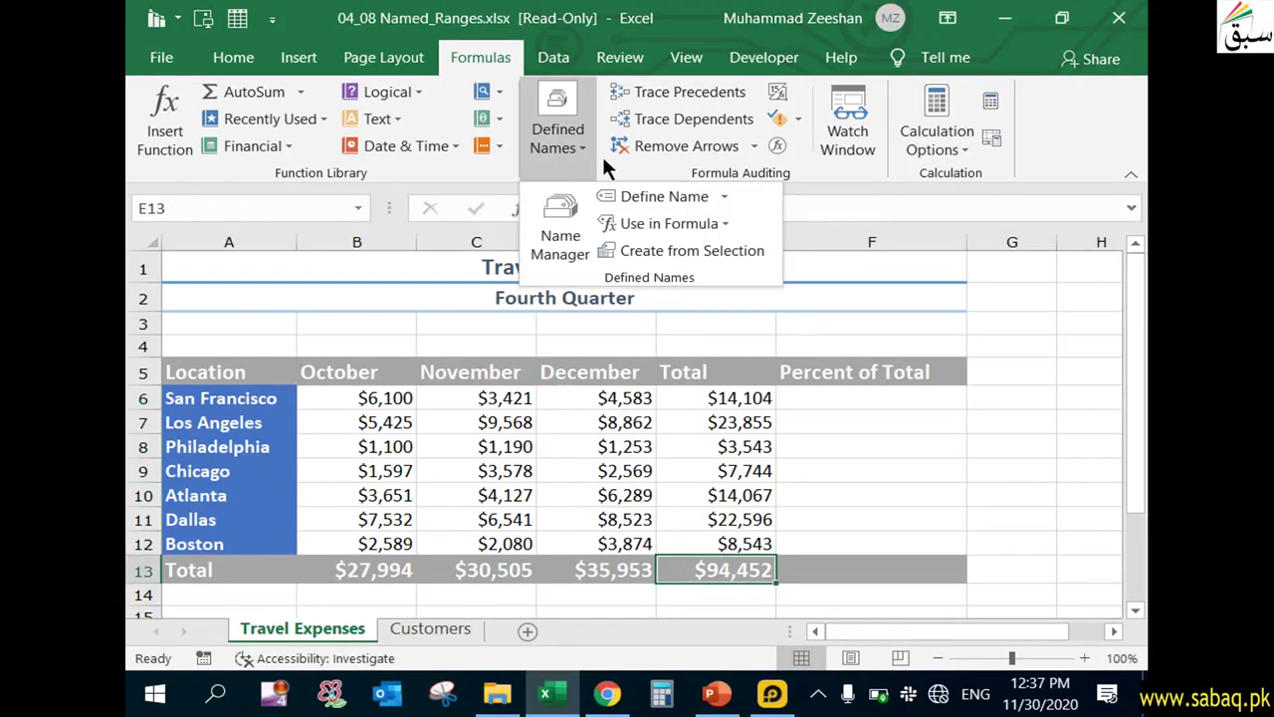
left_click(662, 196)
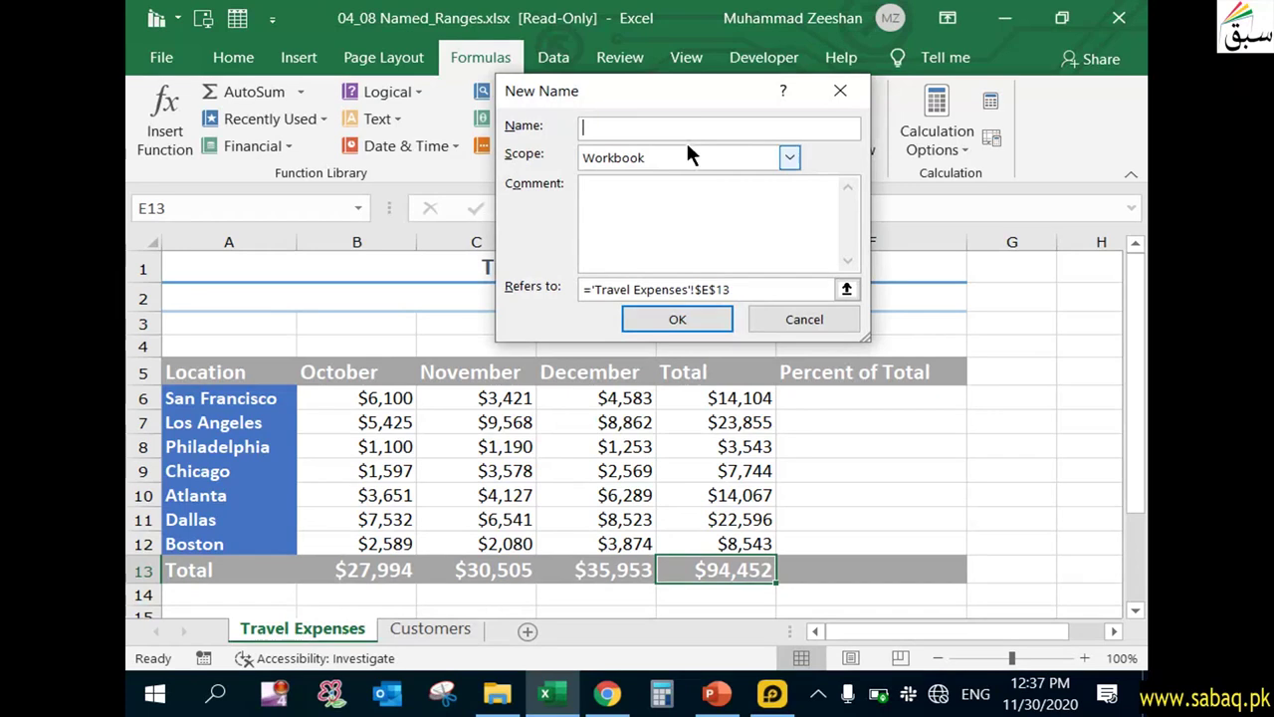
- Try the name 'Grand Total', which Excel rejects as invalid because of the space
type("Grand ")
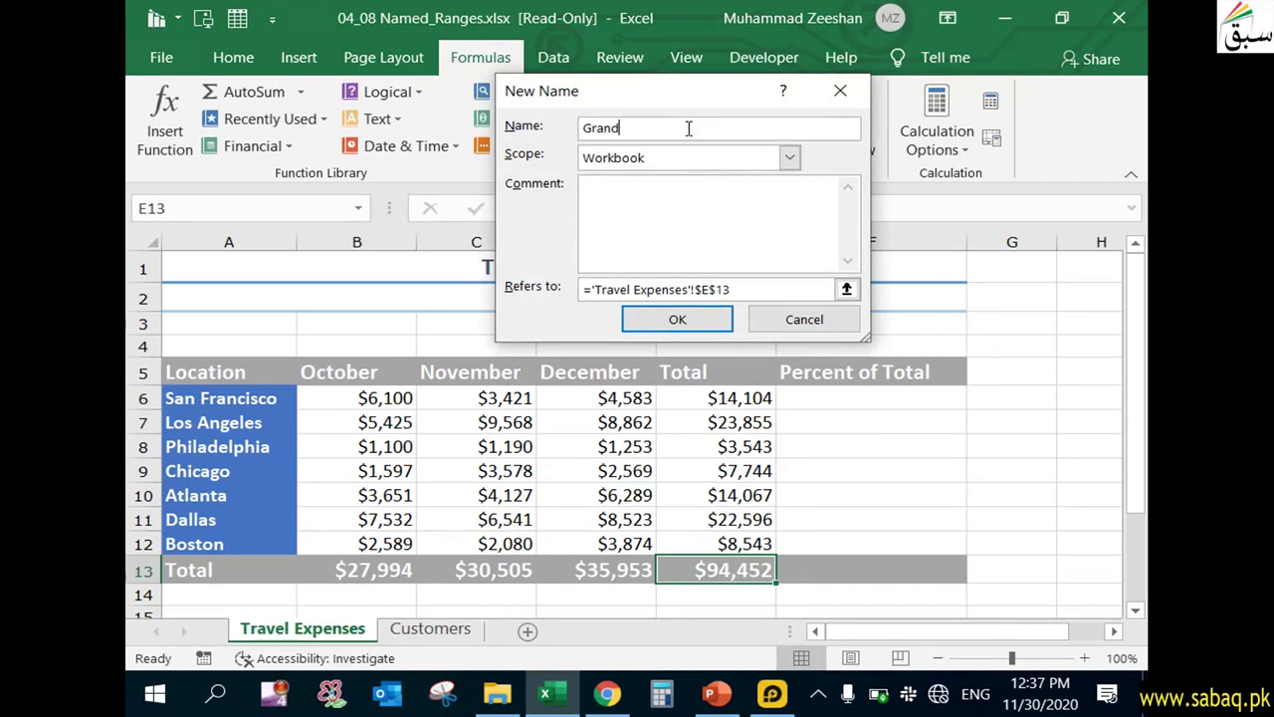
type("otal")
key("BackSpace")
key("BackSpace")
key("BackSpace")
type("al")
left_click(712, 314)
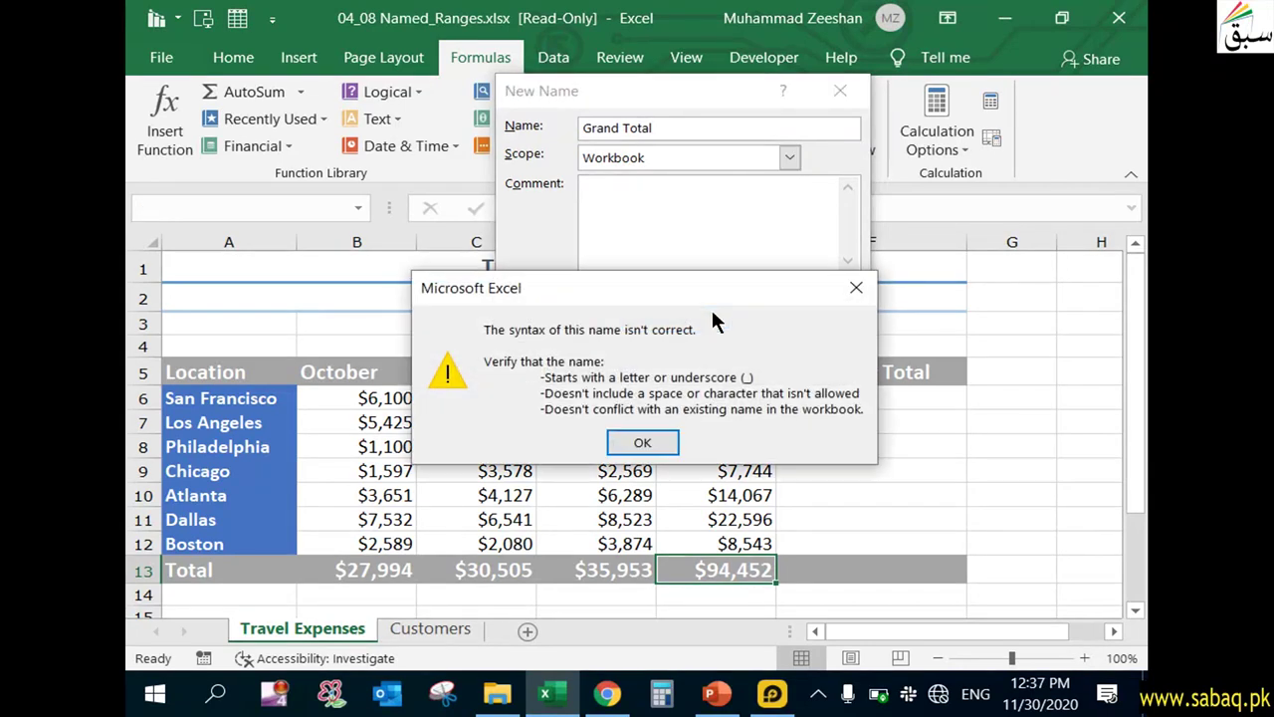
left_click(645, 444)
left_click(627, 130)
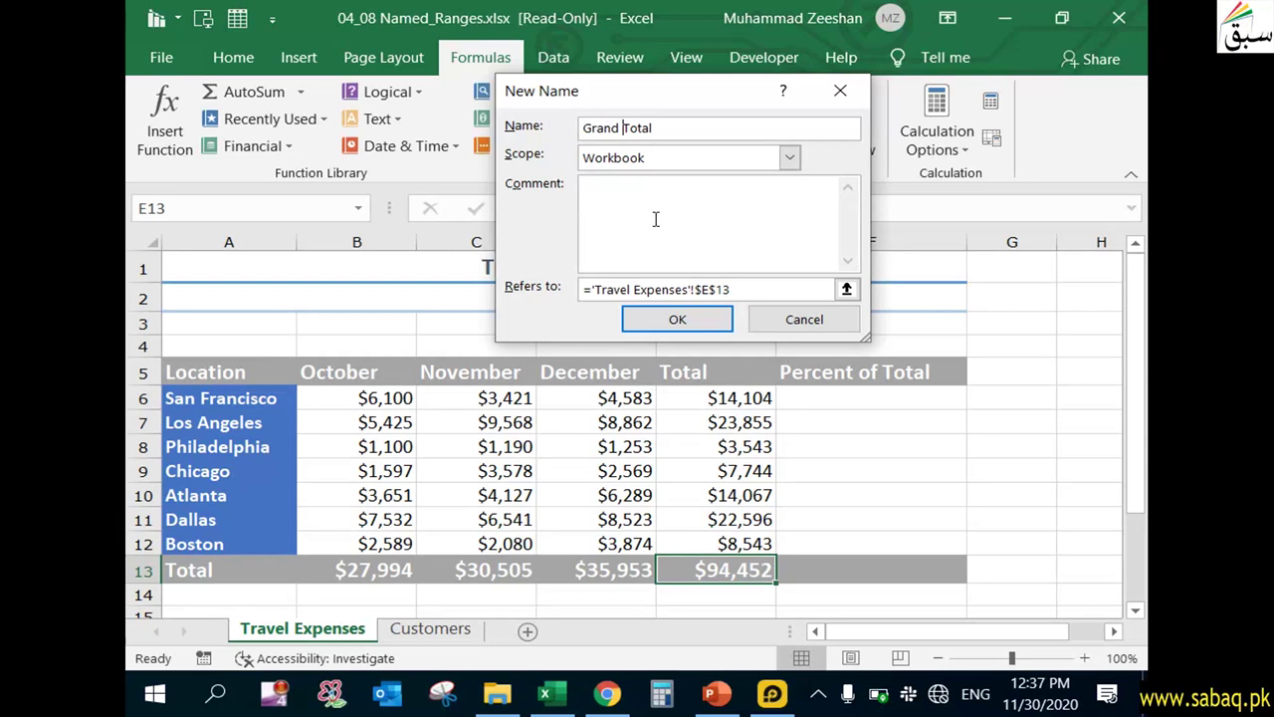
key("BackSpace")
type("_")
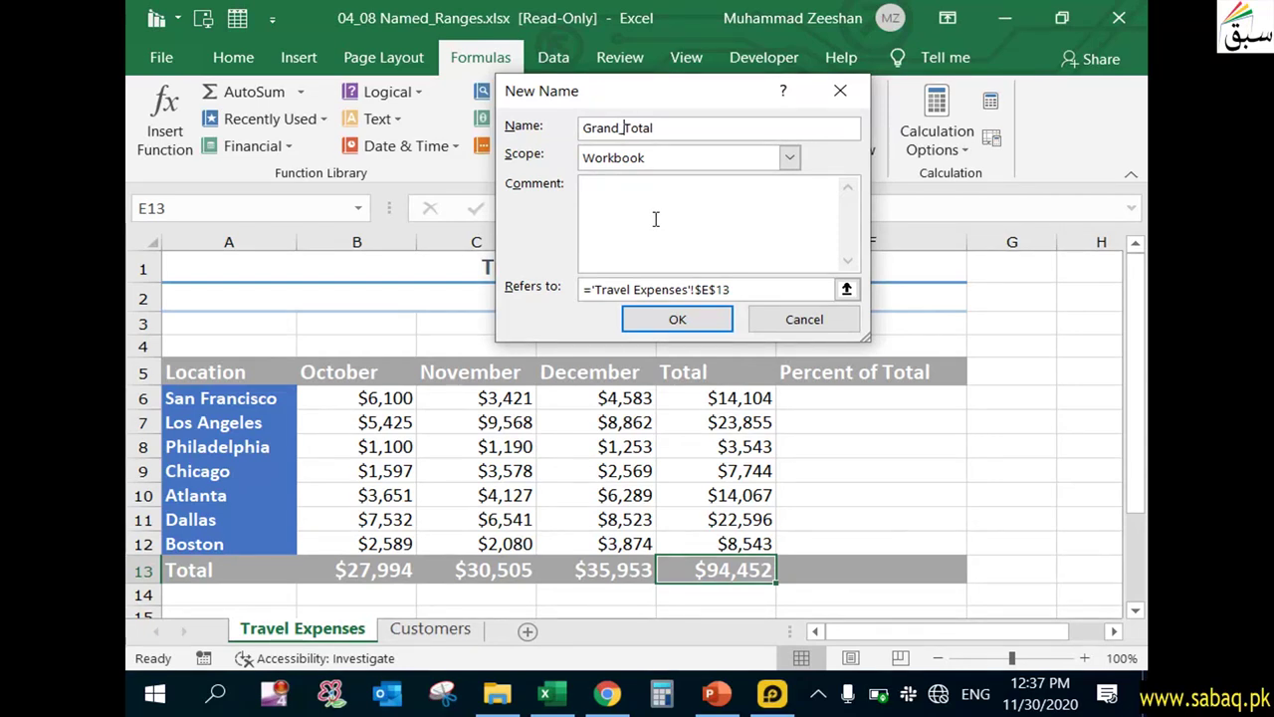
key("BackSpace")
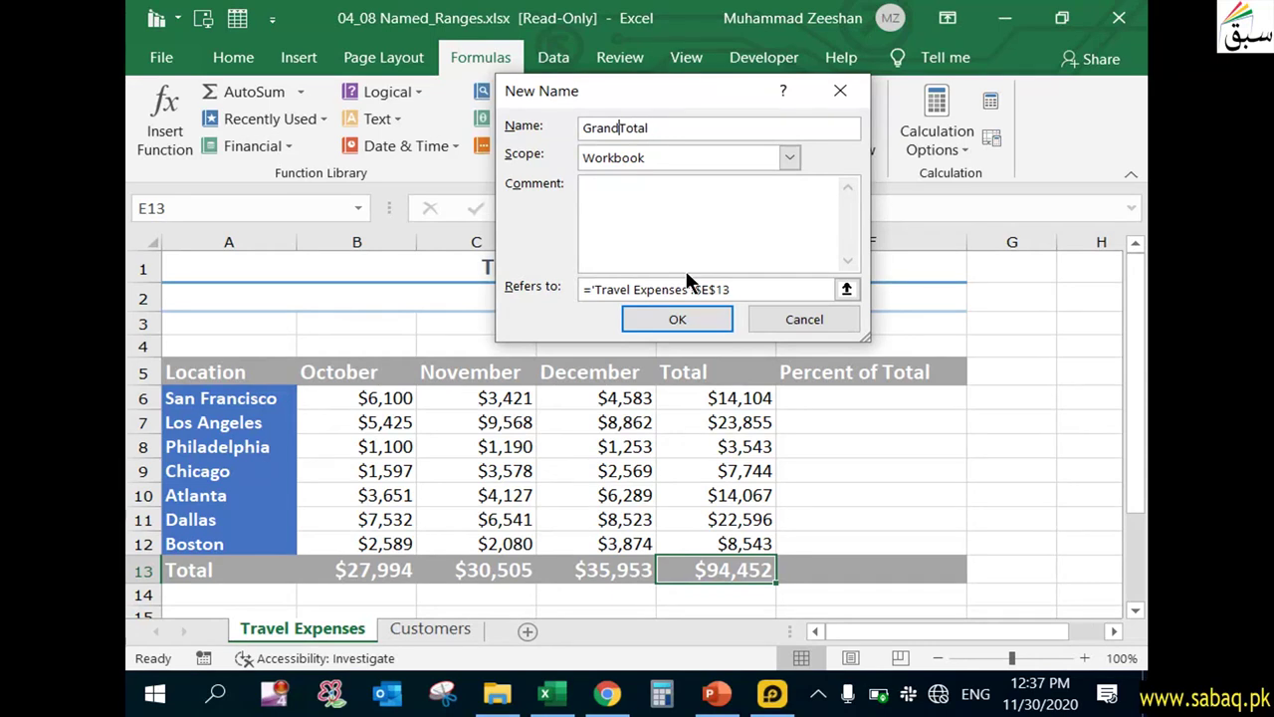
key("Return")
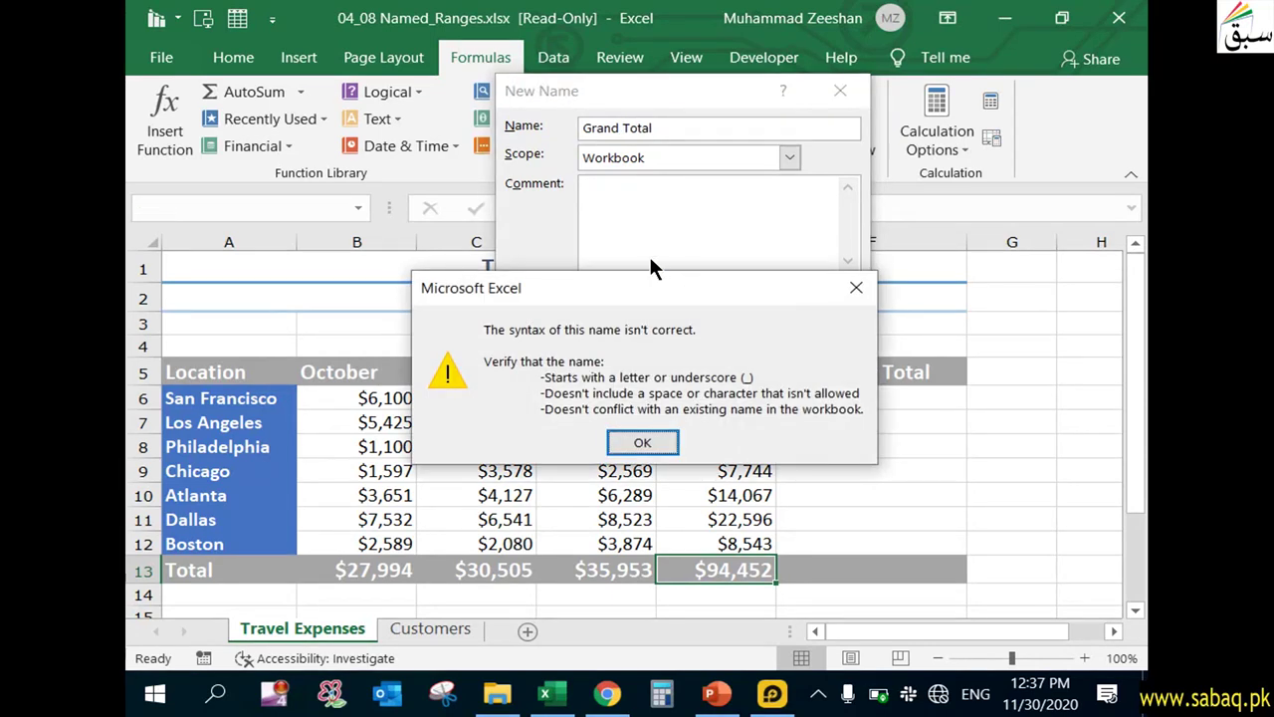
left_click_drag(595, 282, 596, 161)
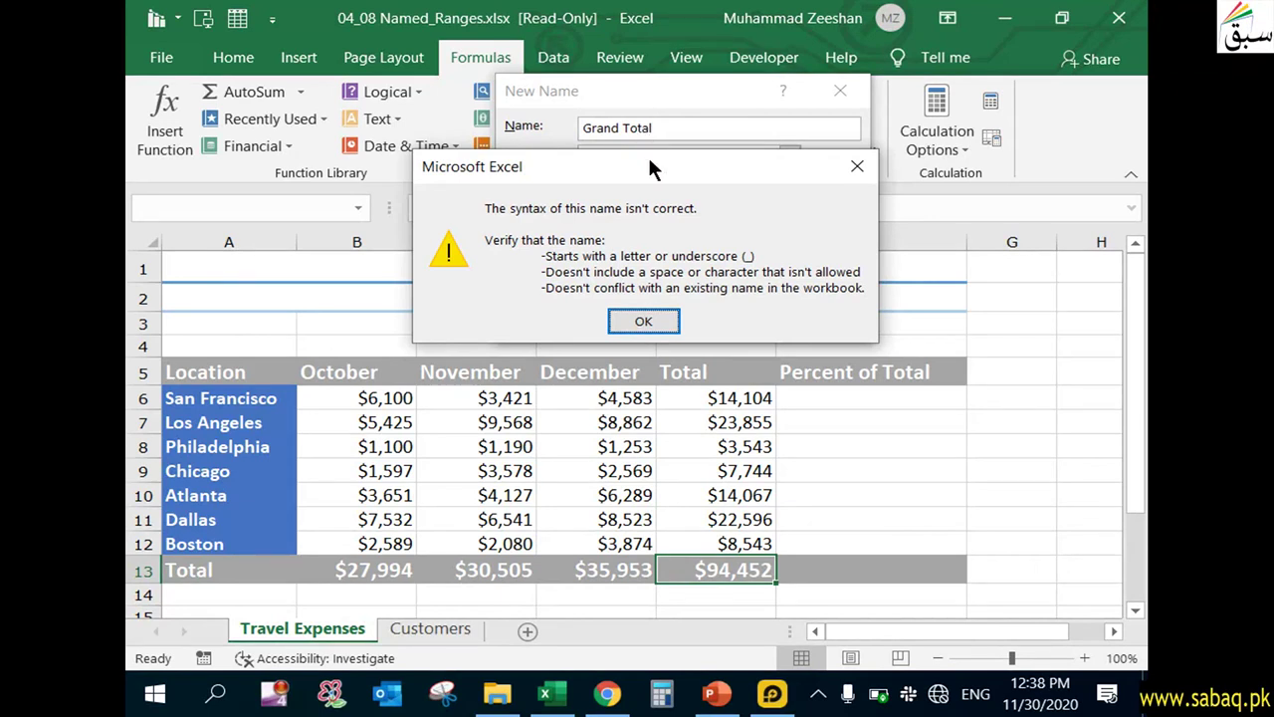
left_click(644, 319)
- Replace the space with an underscore to save Grand_Total and confirm it in the Name Box list
left_click(628, 129)
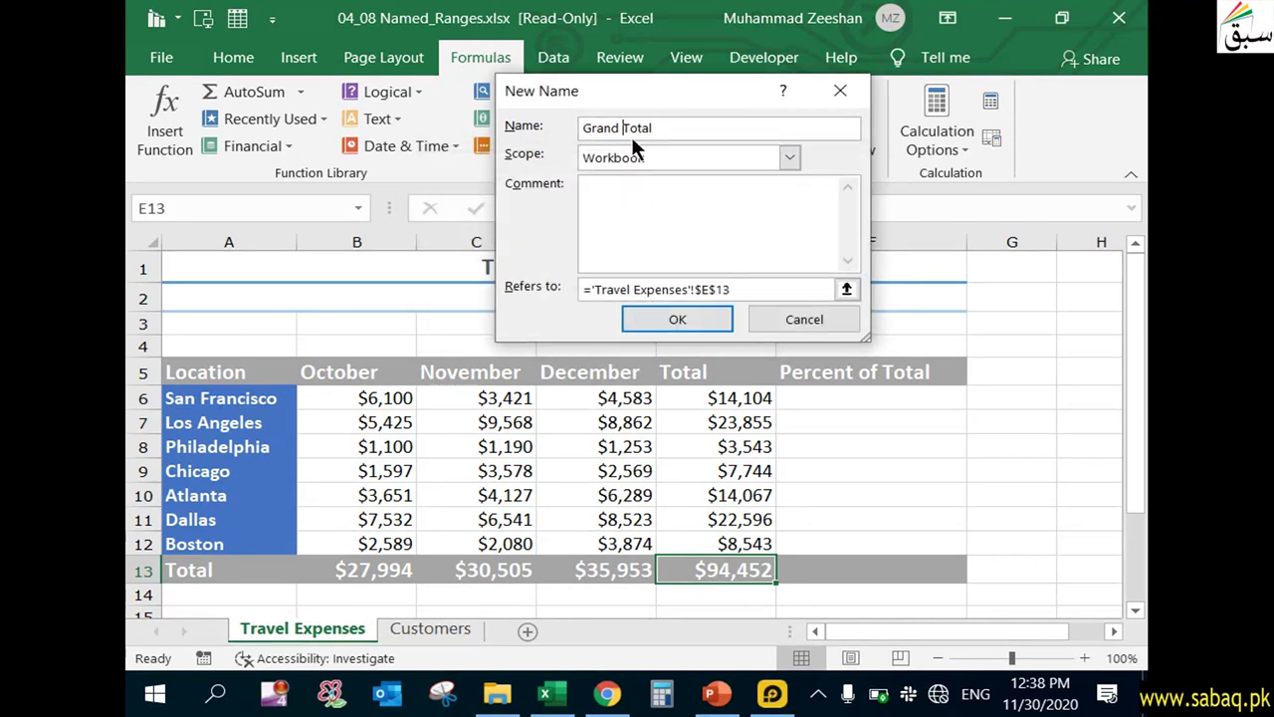
key("BackSpace")
type("_")
left_click(692, 319)
left_click(707, 604)
left_click(662, 577)
left_click(357, 206)
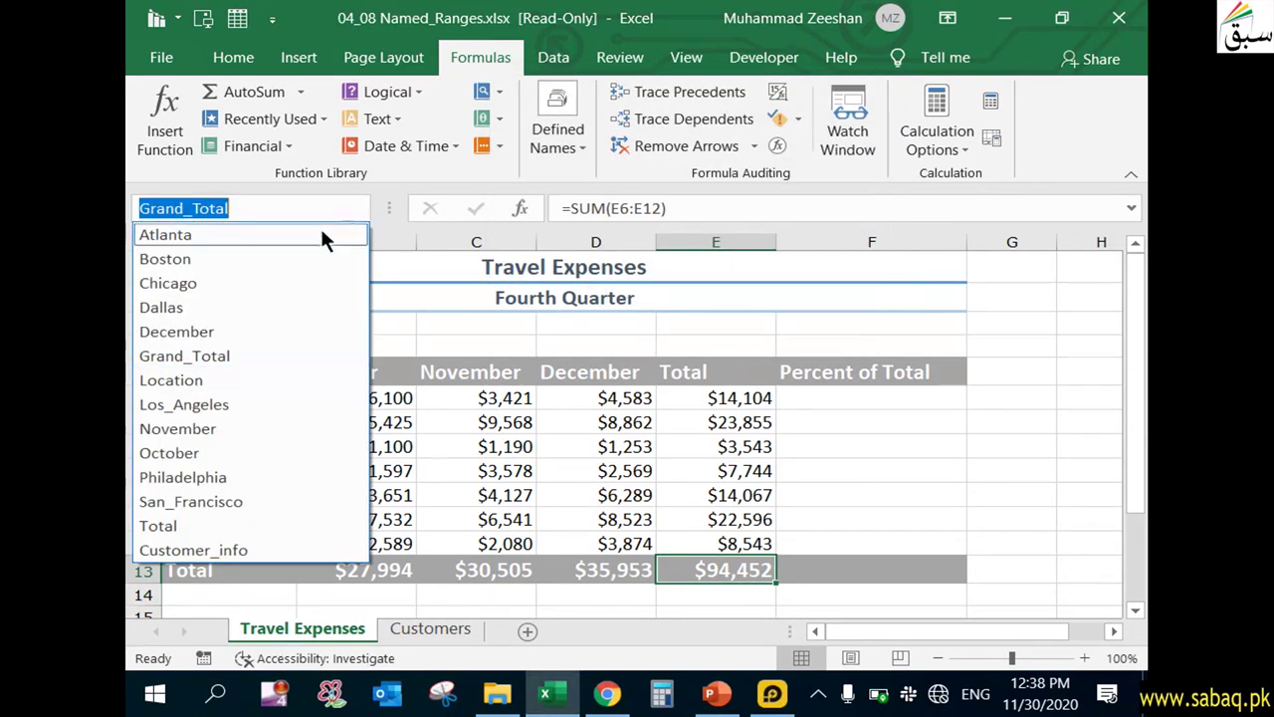
left_click(190, 350)
left_click(873, 516)
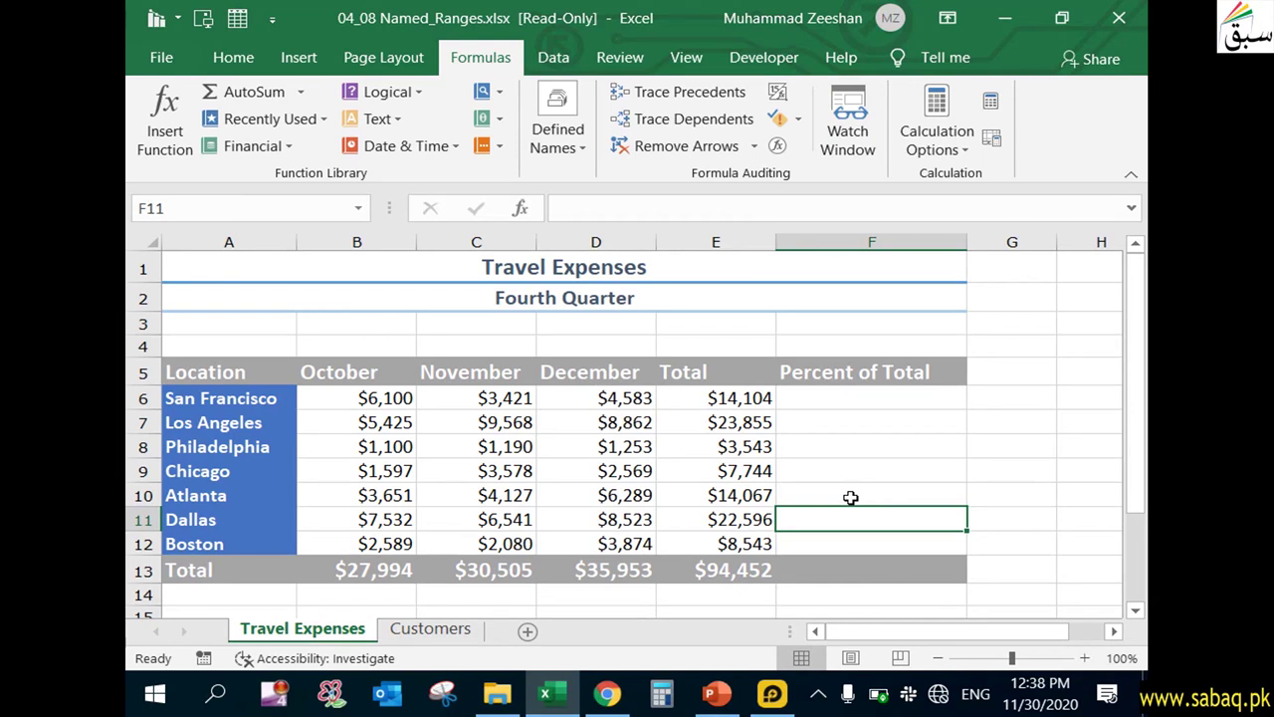
left_click(564, 147)
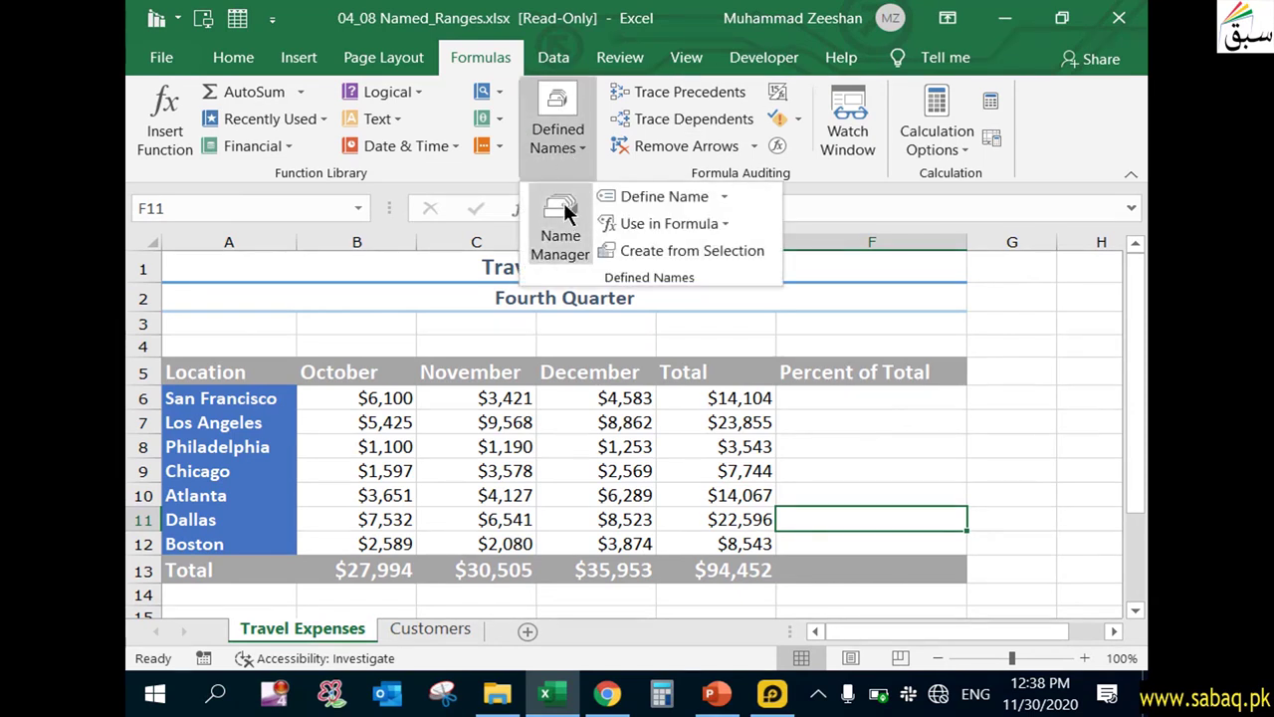
left_click(563, 217)
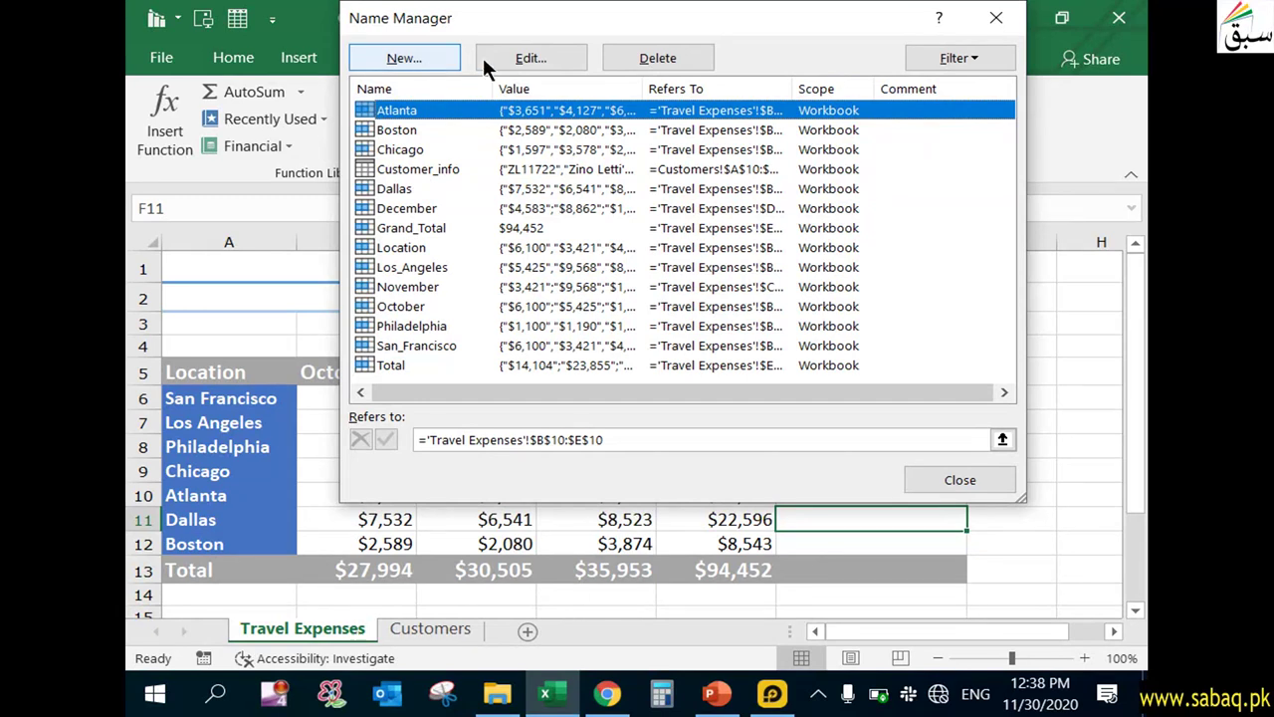
left_click(408, 135)
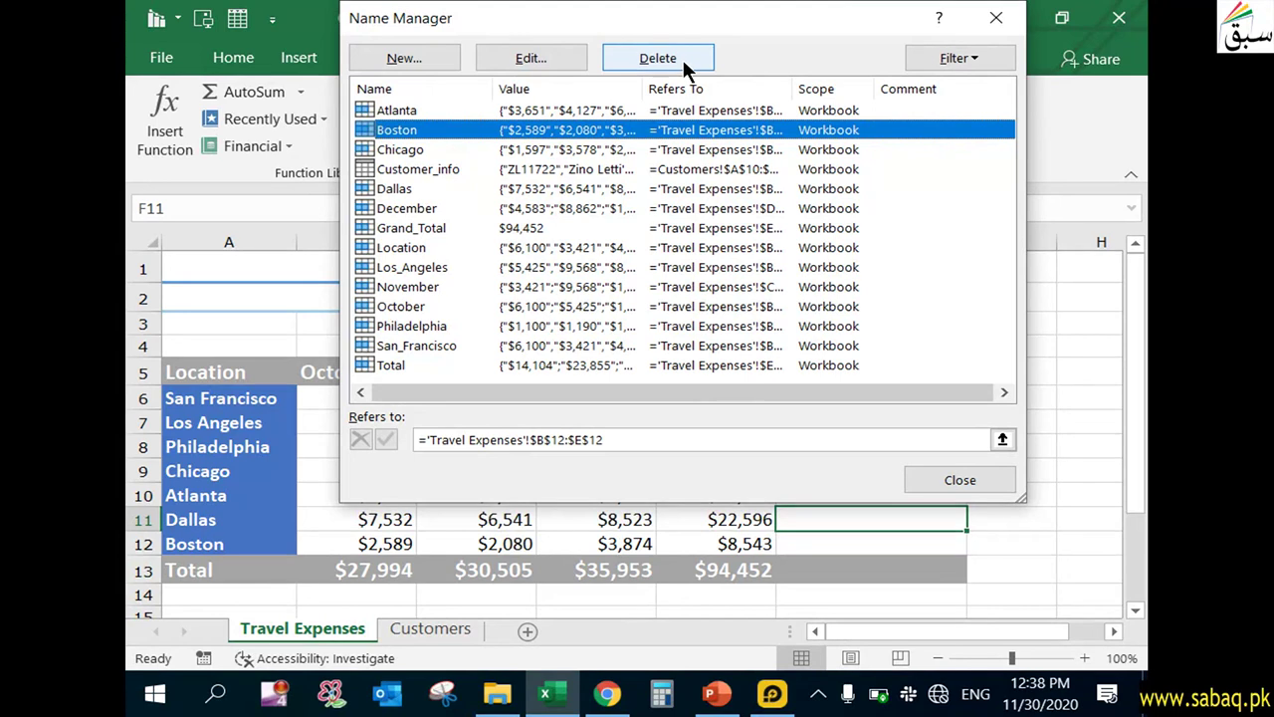
left_click(984, 478)
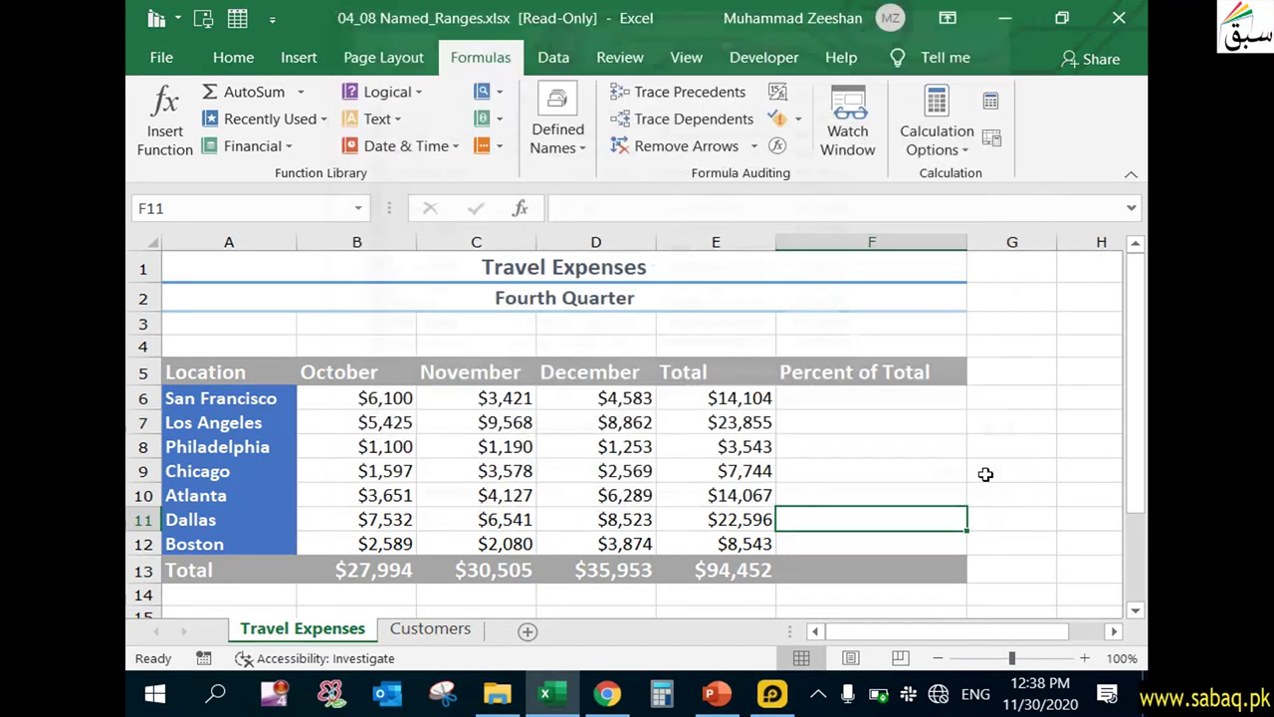
left_click(884, 476)
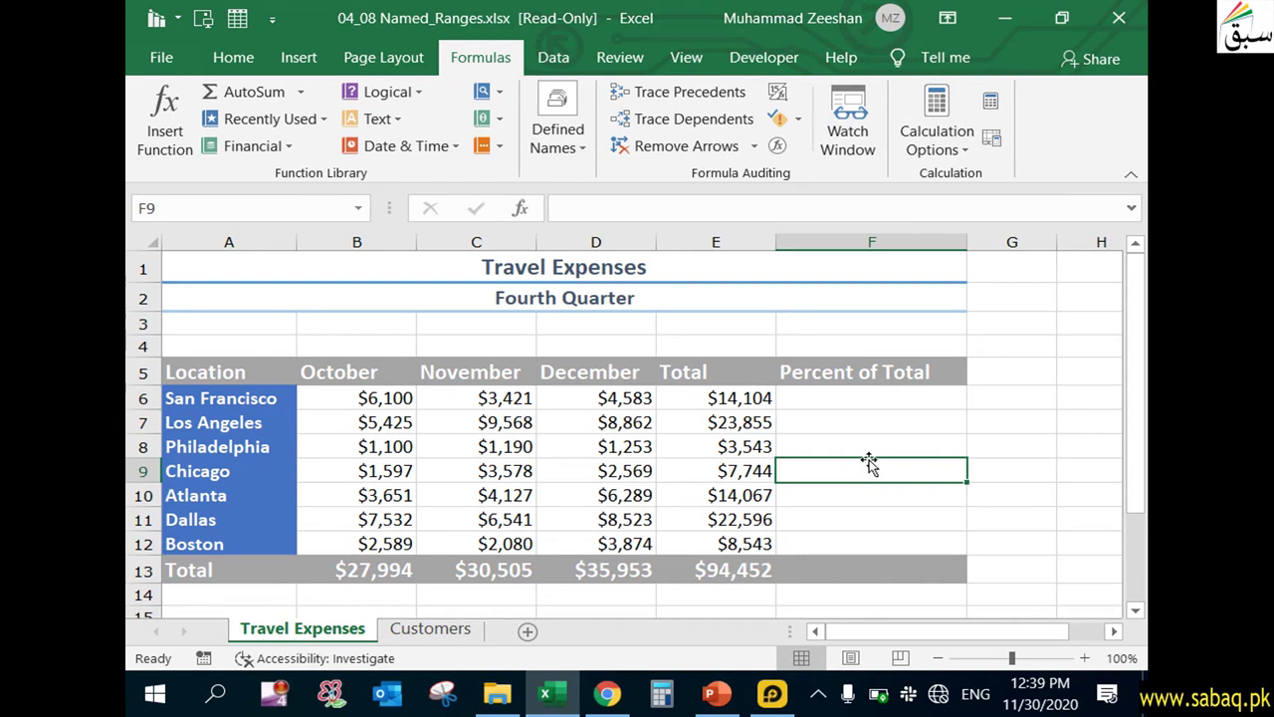
left_click(865, 406)
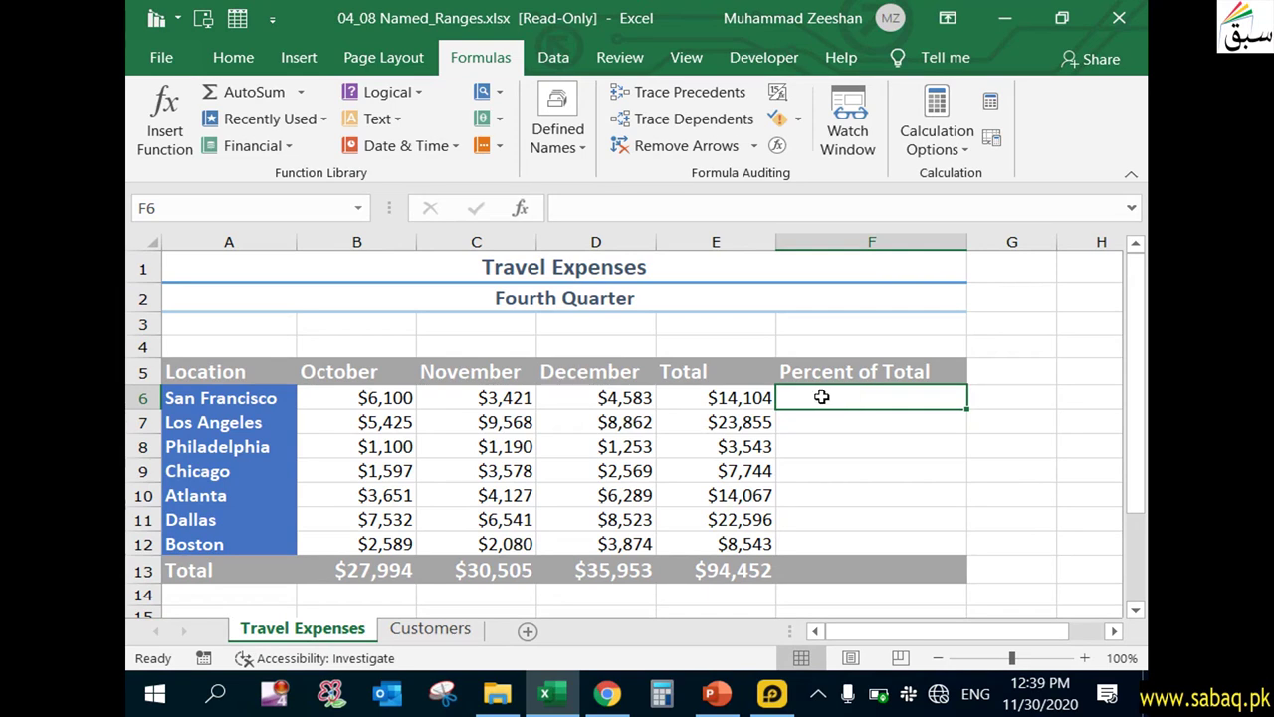
left_click(767, 570)
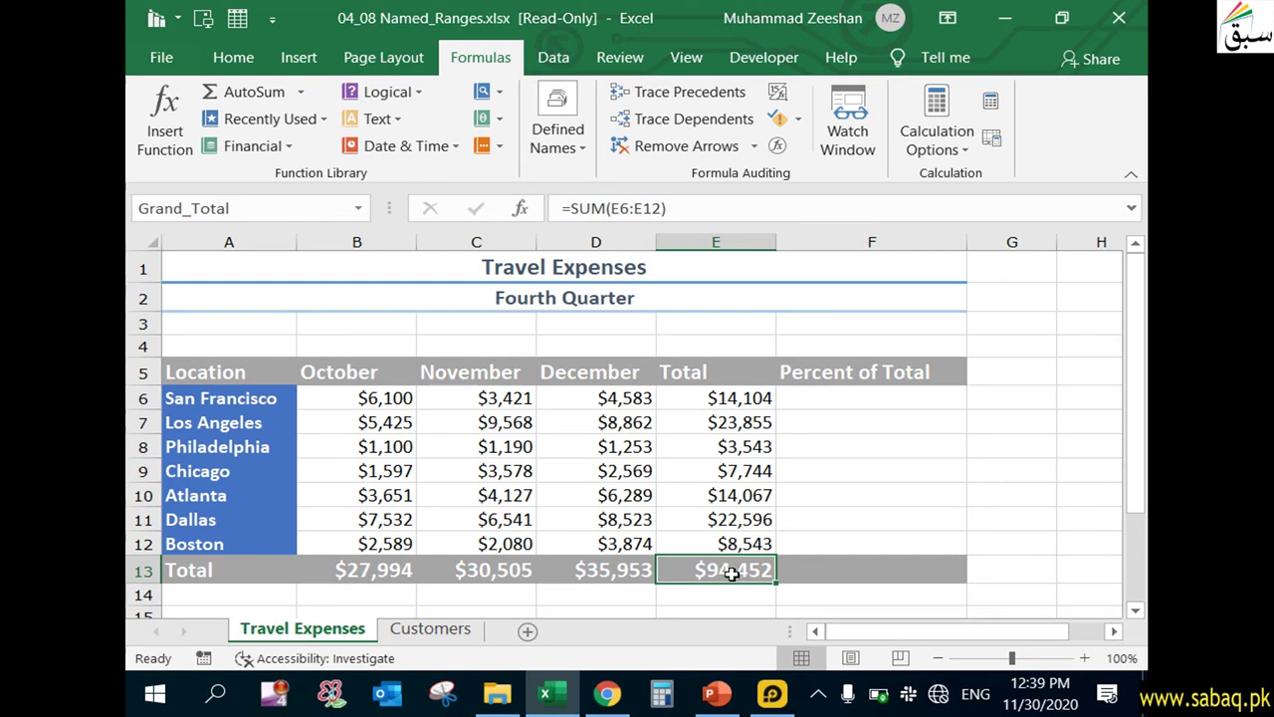
left_click(763, 397)
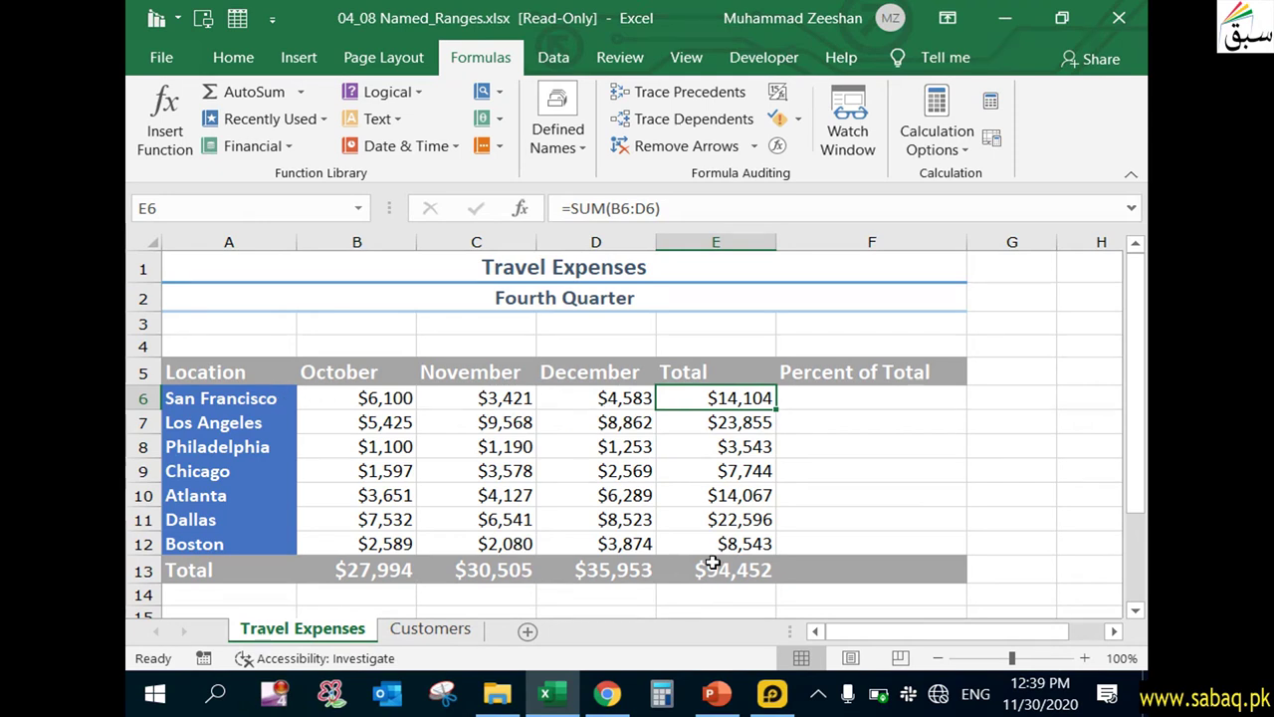
left_click(910, 476)
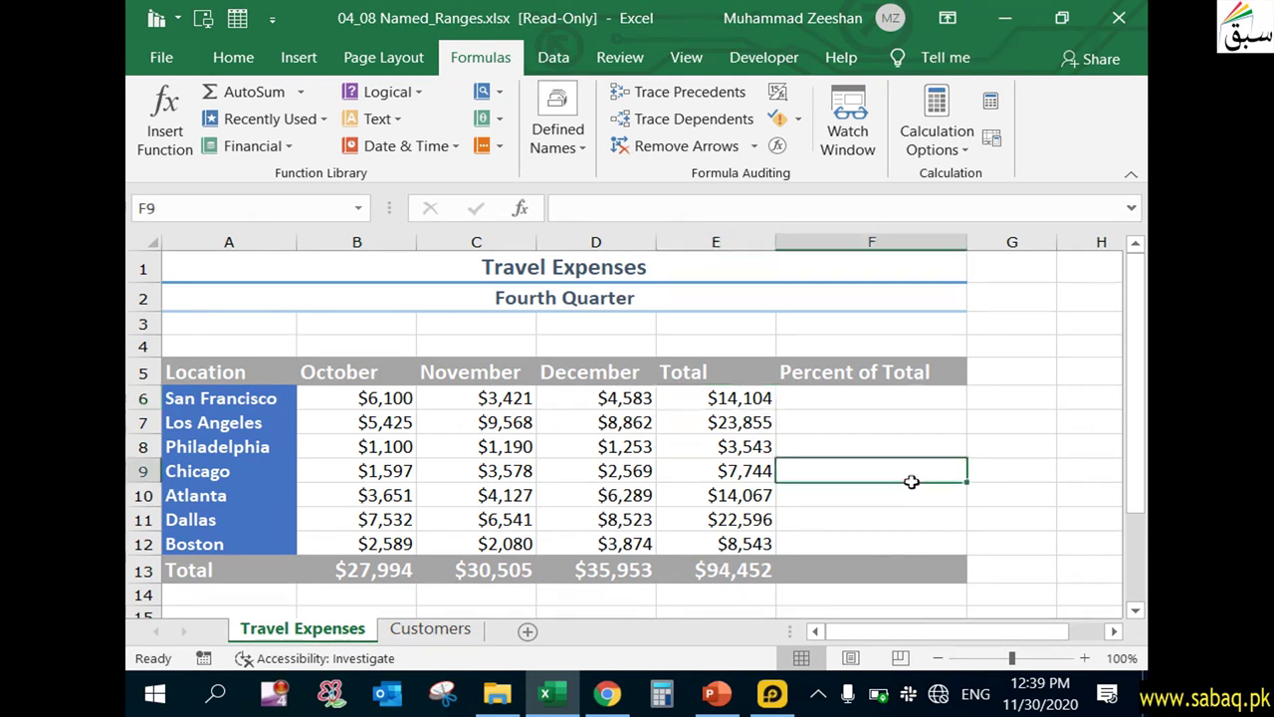
left_click(862, 398)
left_click(871, 379)
left_click_drag(870, 397, 881, 537)
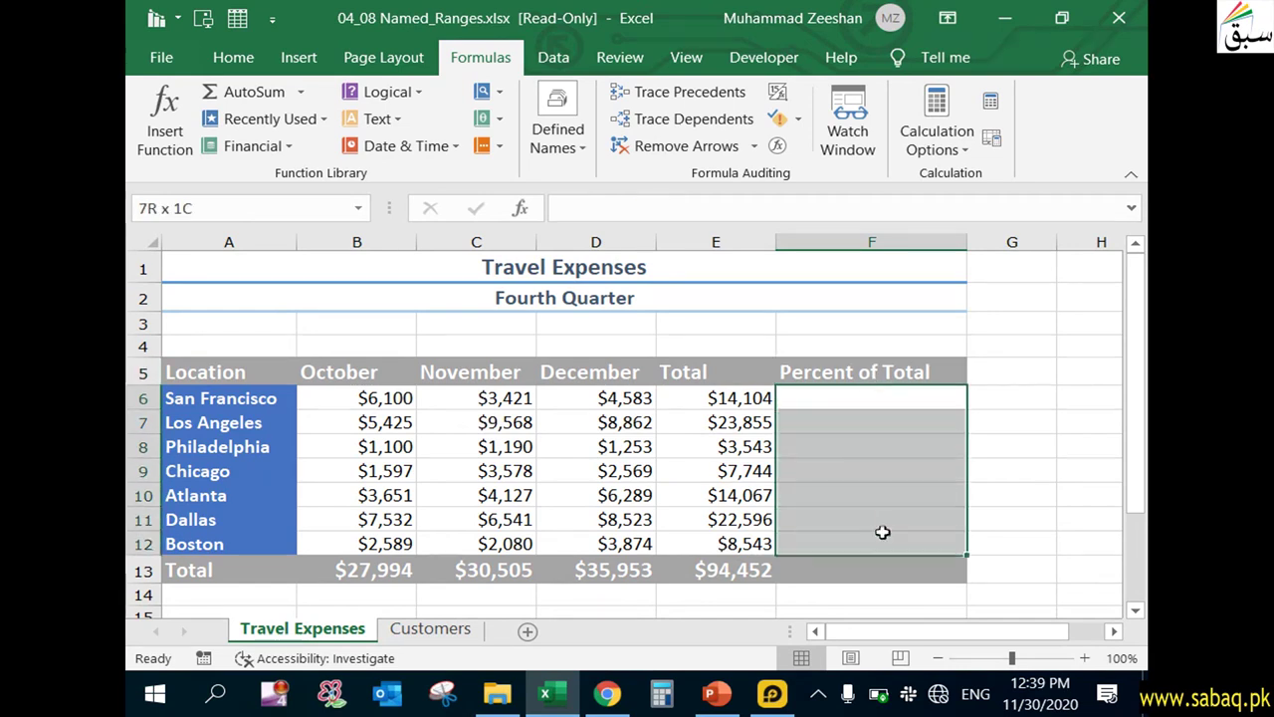
- Verify F6:F12 use Percentage number format and start editing cell F6
left_click(570, 142)
left_click(572, 143)
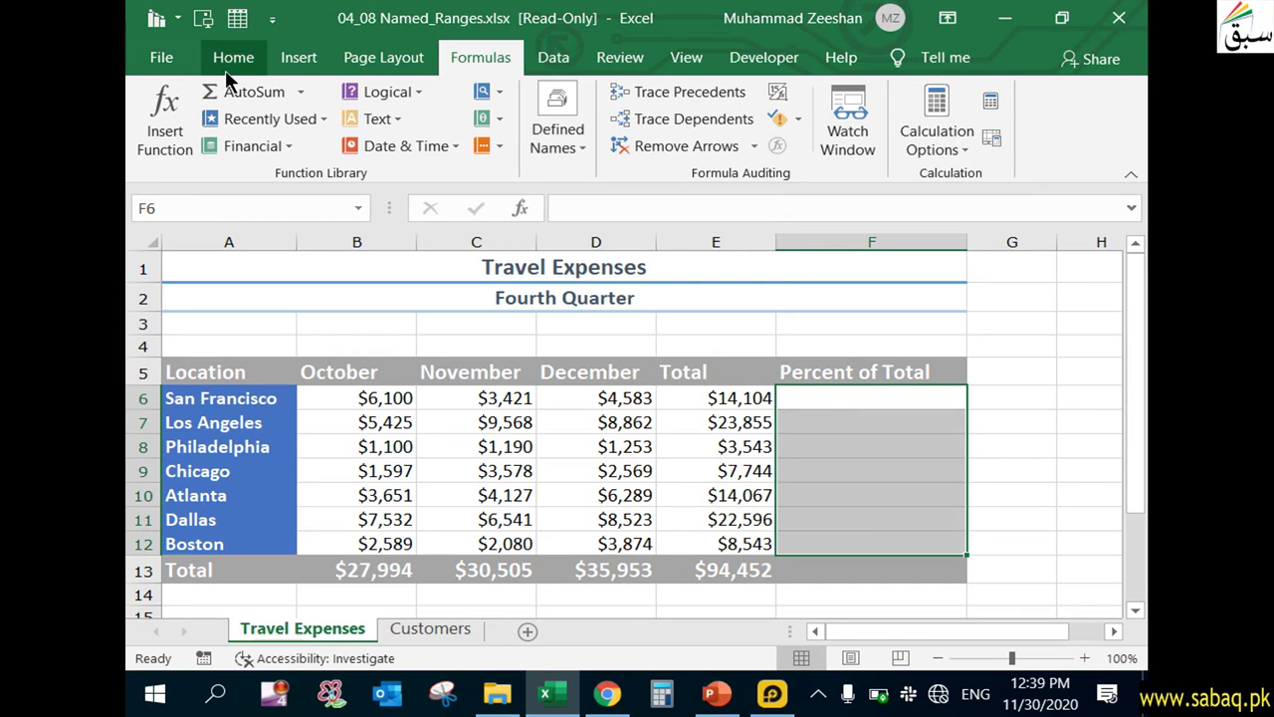
left_click(225, 65)
left_click(558, 152)
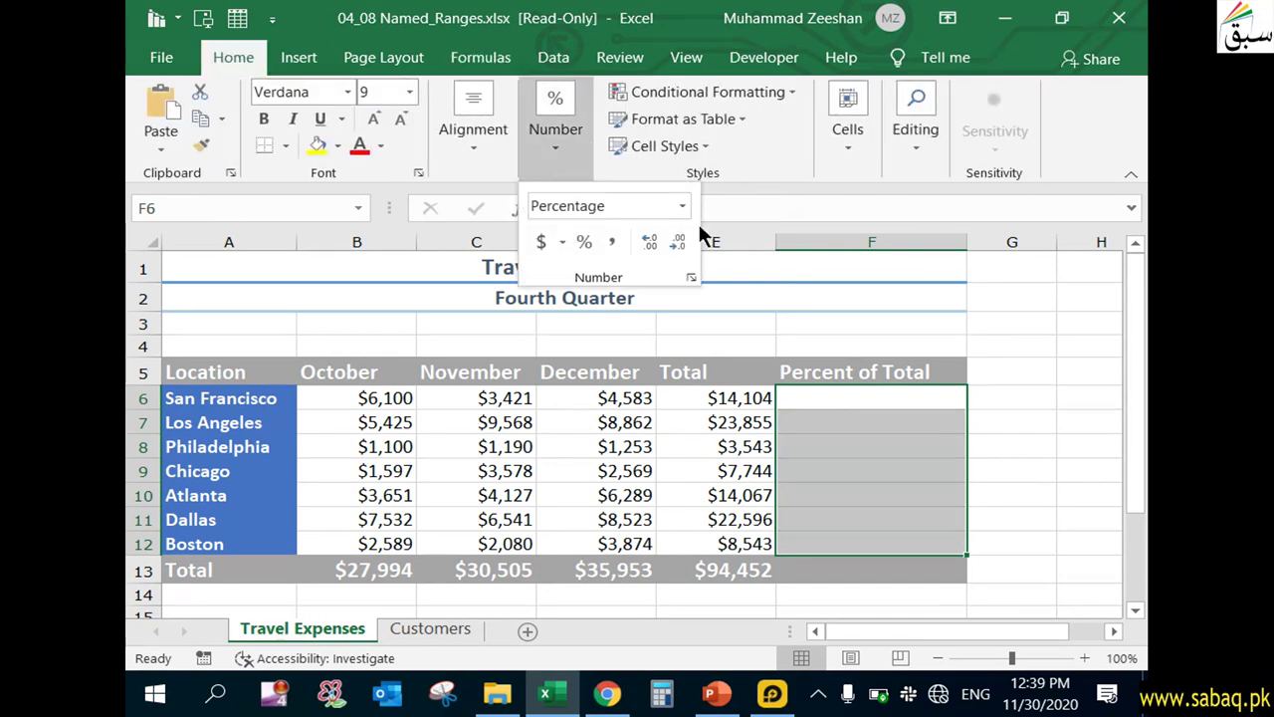
left_click(864, 402)
left_click(864, 403)
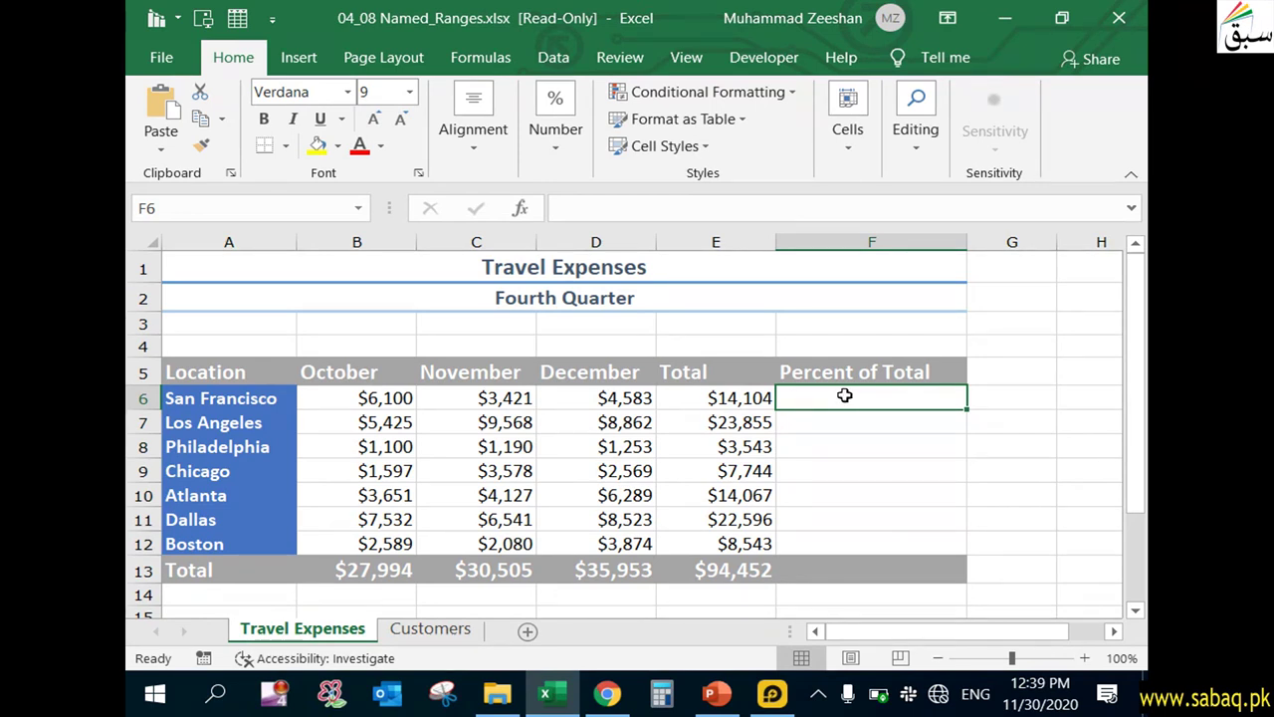
double_click(846, 395)
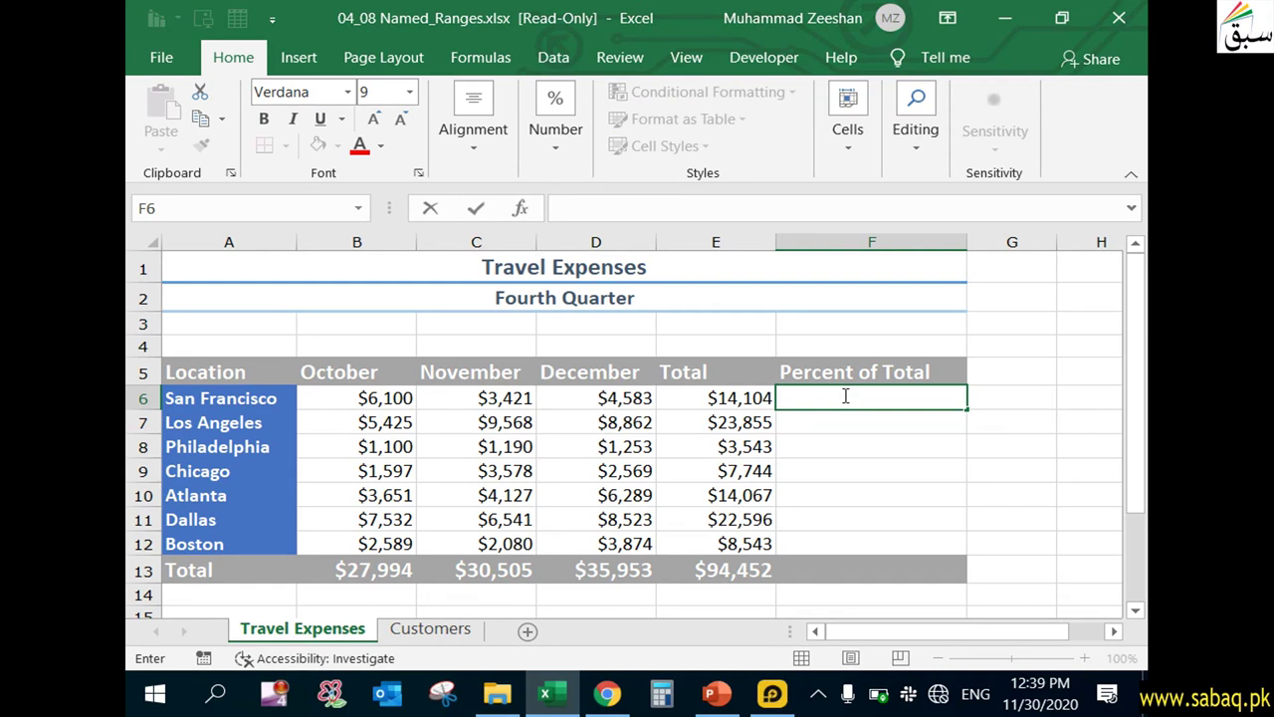
- Enter =Total/Grand_Total in F6 so San Francisco's share shows 14.93%
type("=")
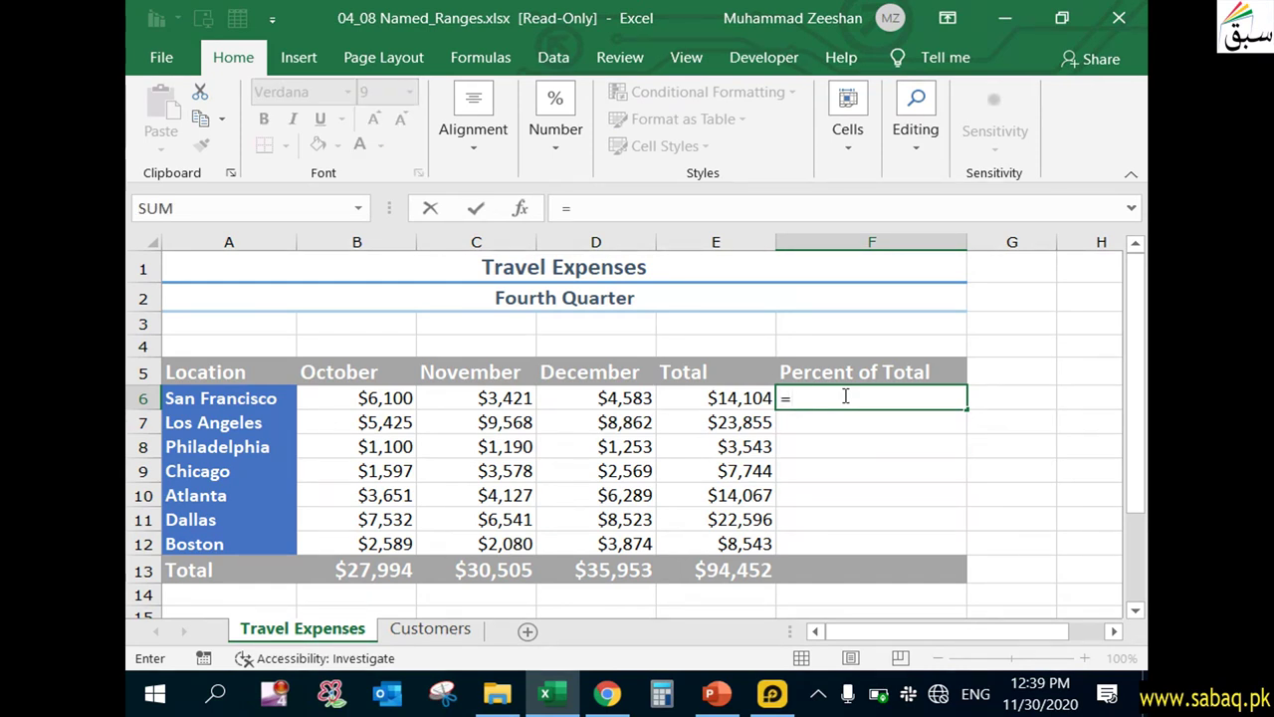
type("t")
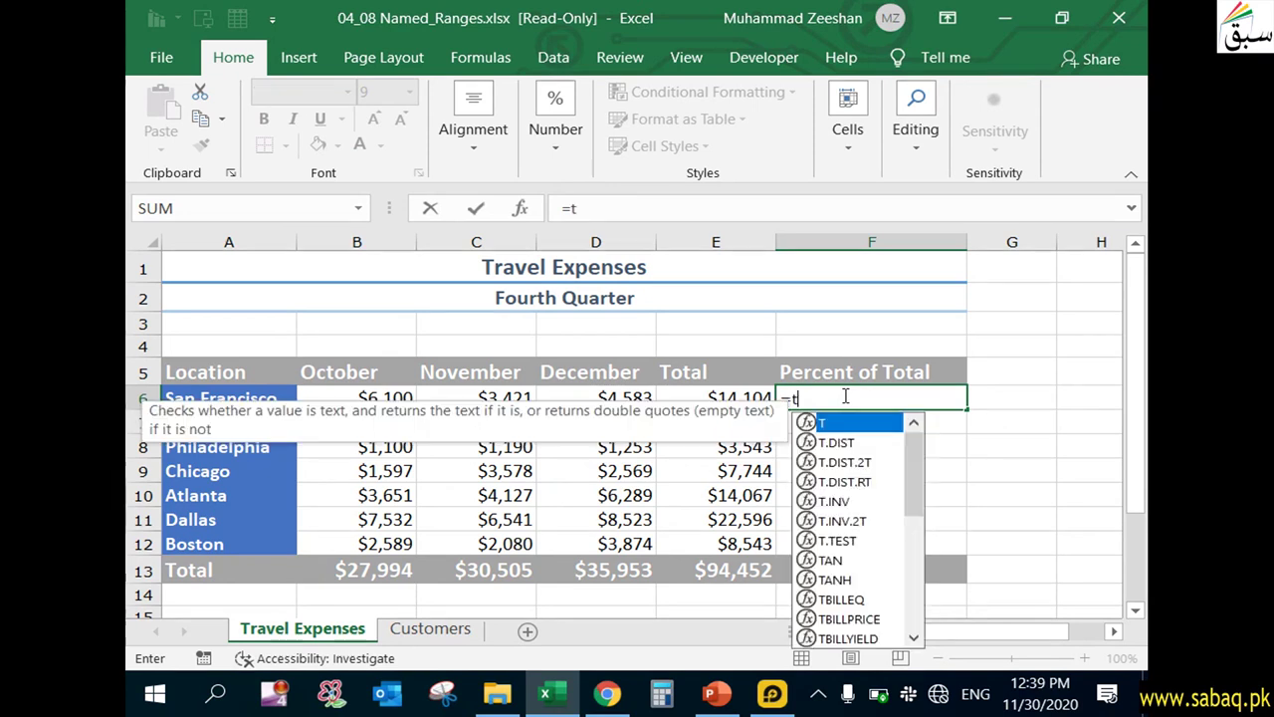
type("ot")
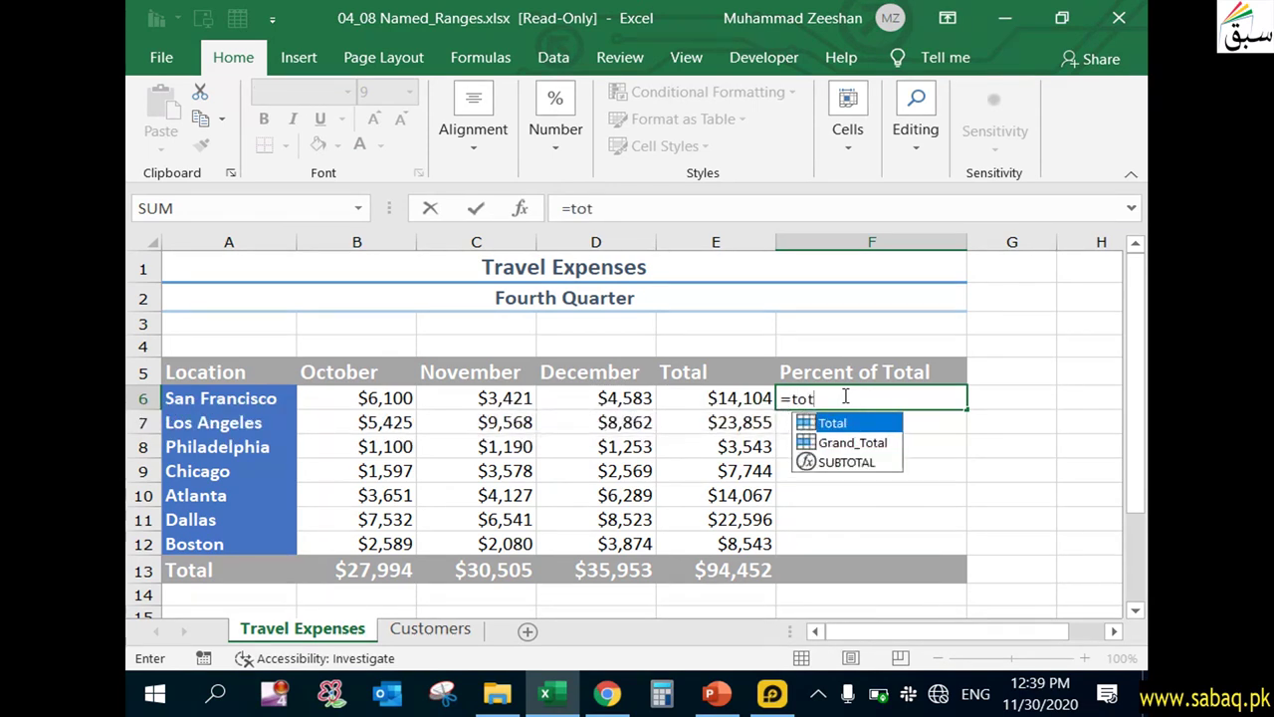
key("Tab")
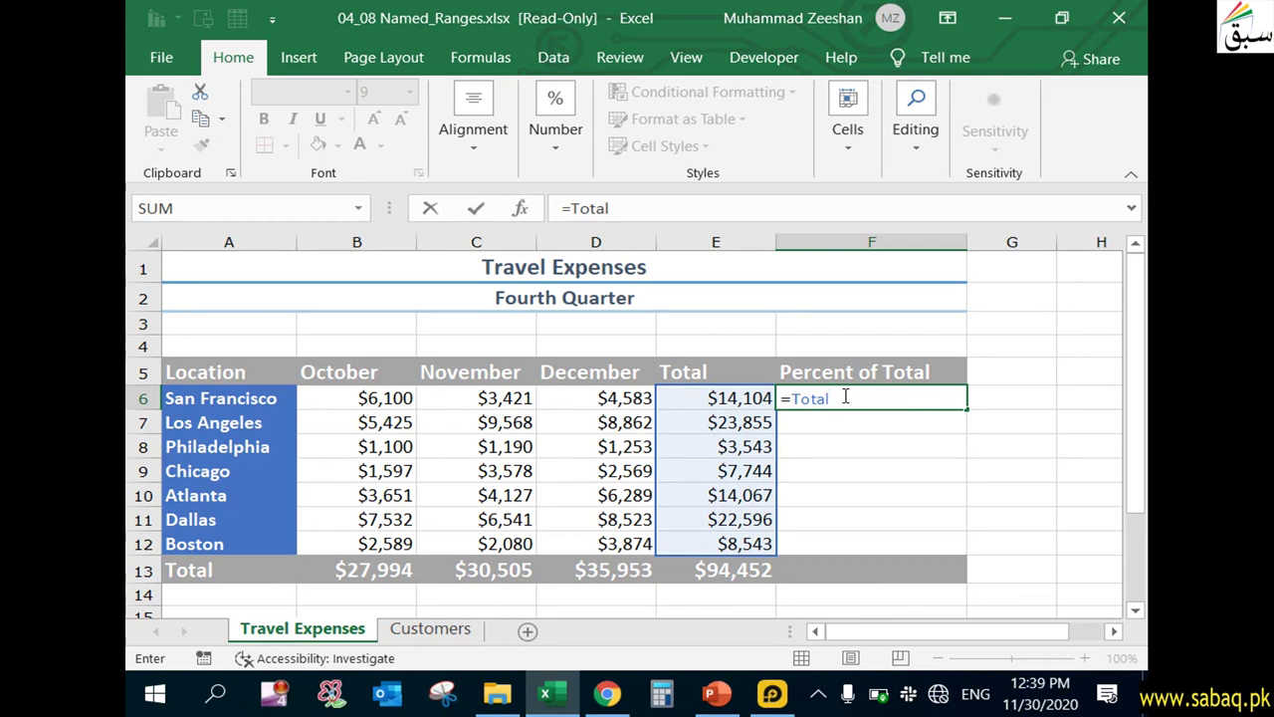
type("/")
key("BackSpace")
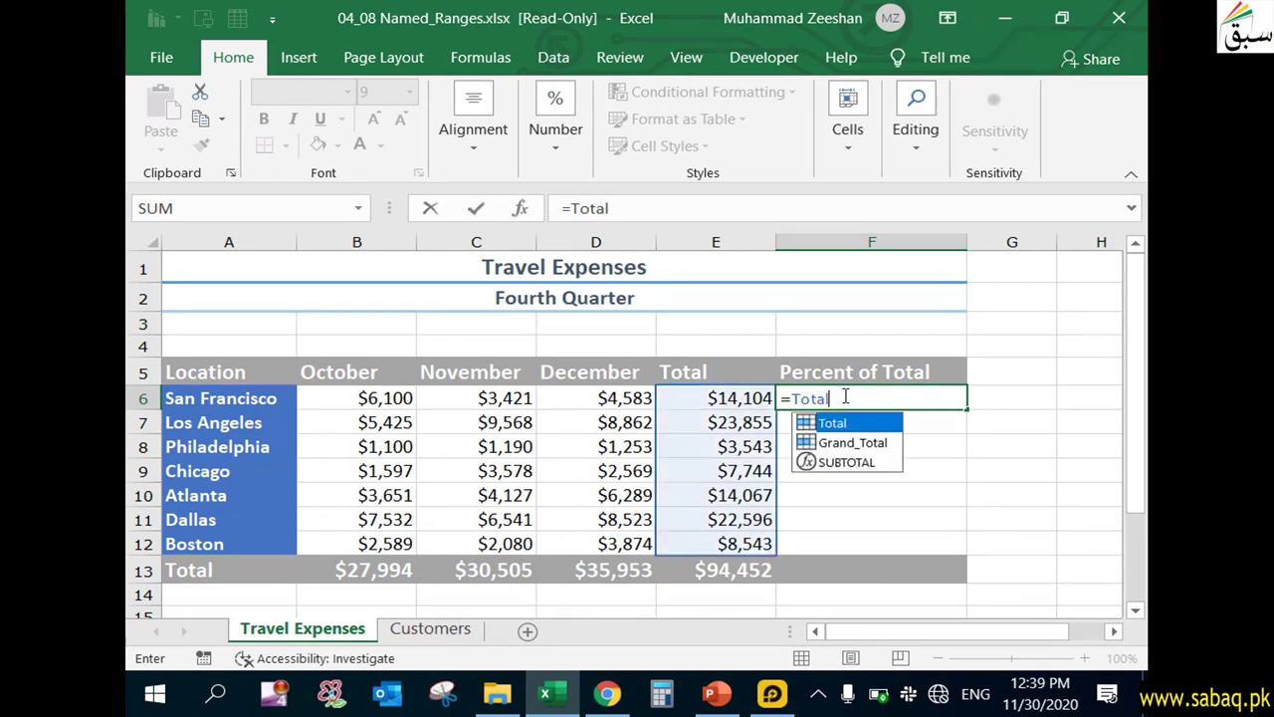
type("/")
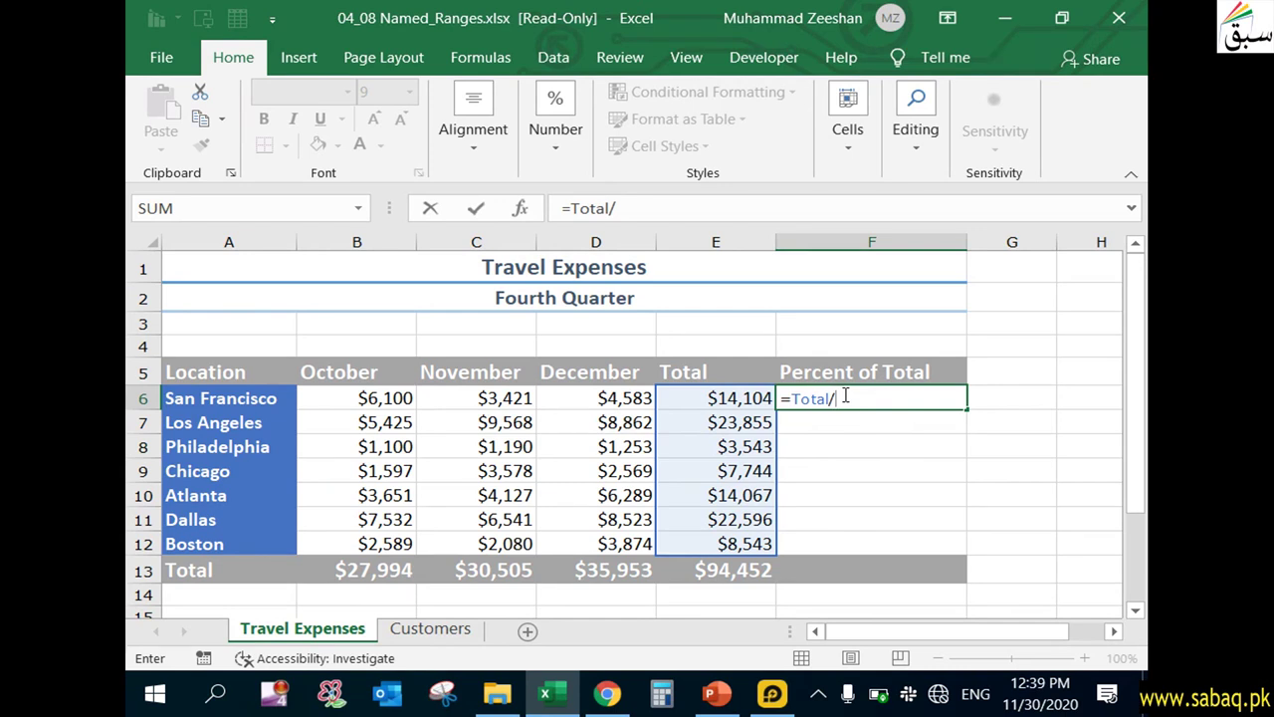
left_click(748, 571)
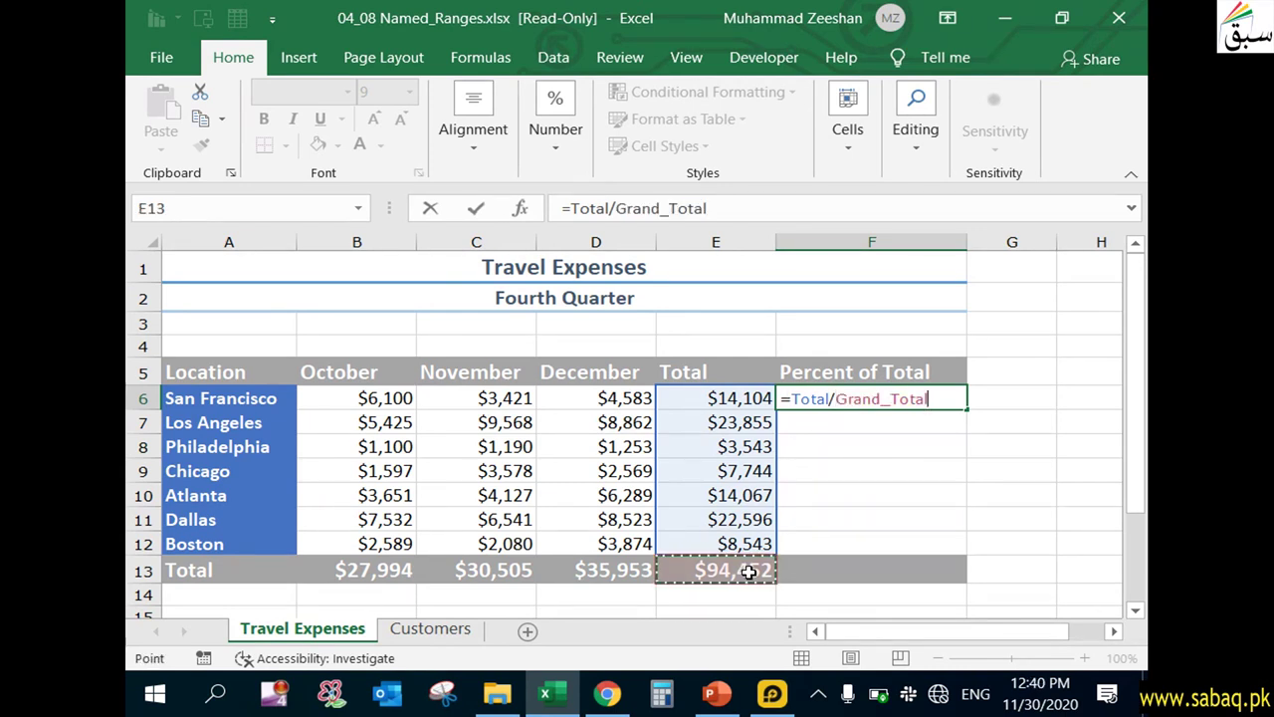
key("Return")
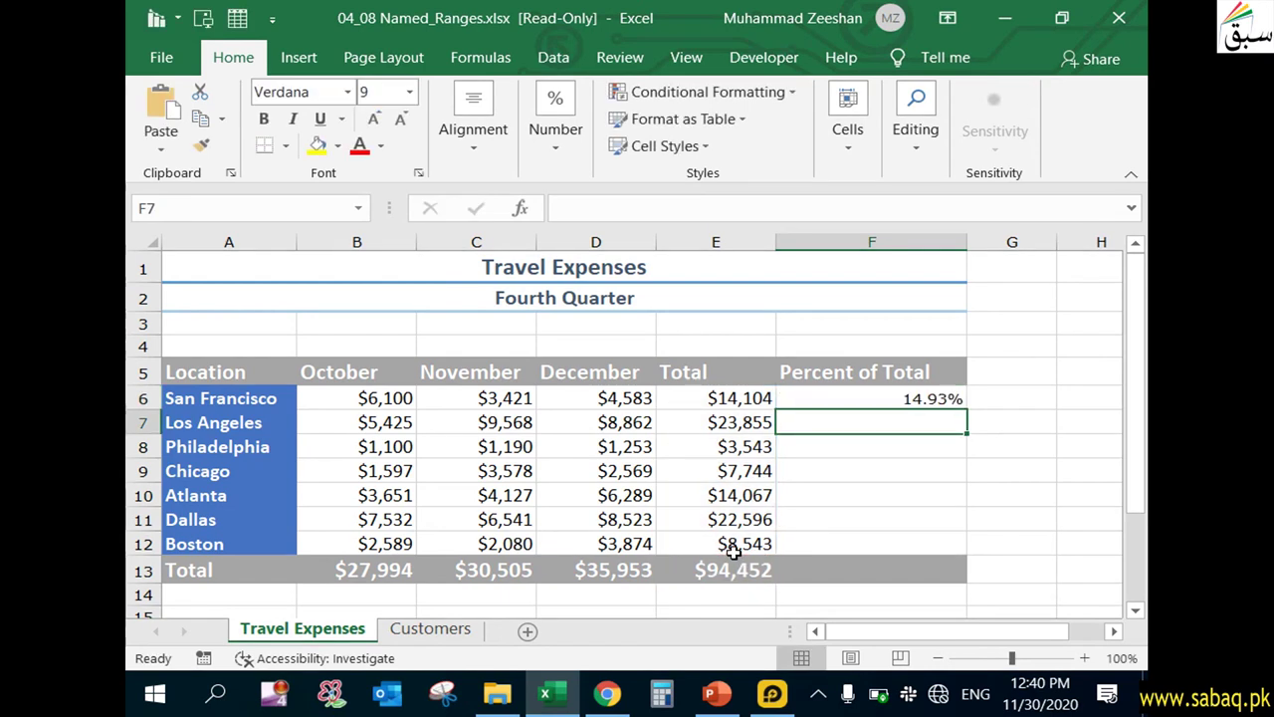
- Copy F6's percent formula down through Boston's row in F12
left_click(903, 397)
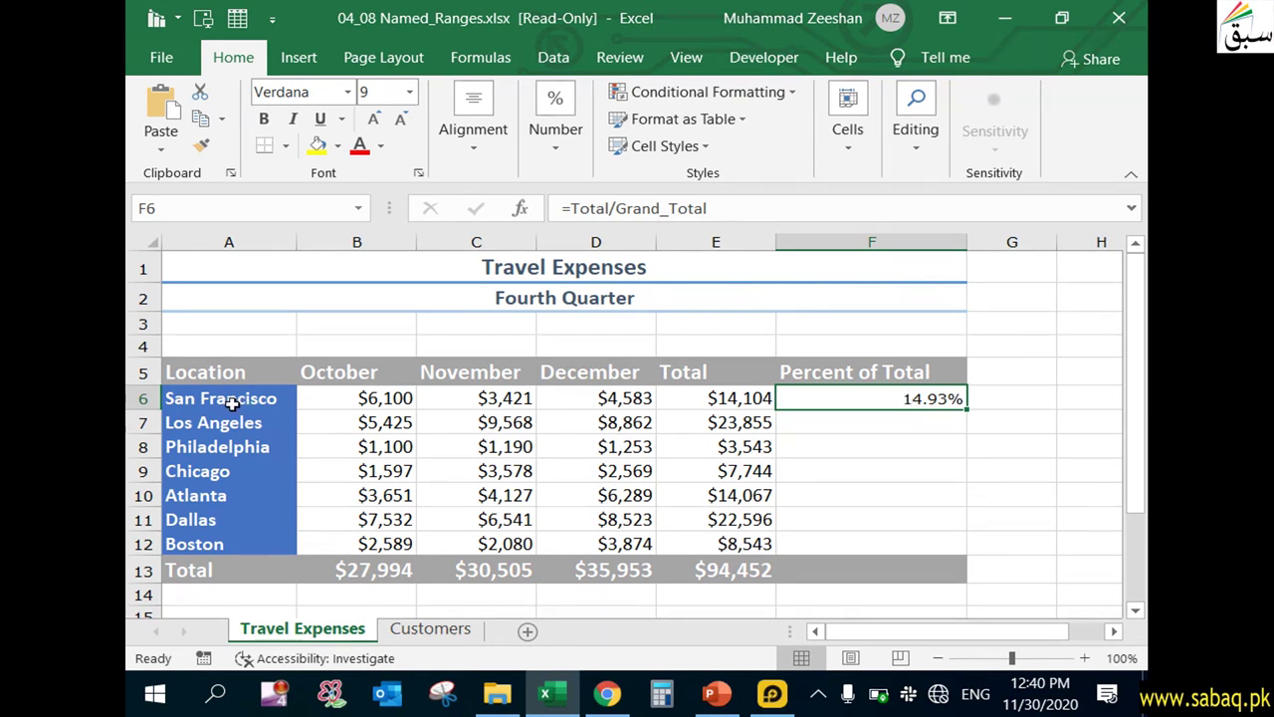
left_click(751, 398)
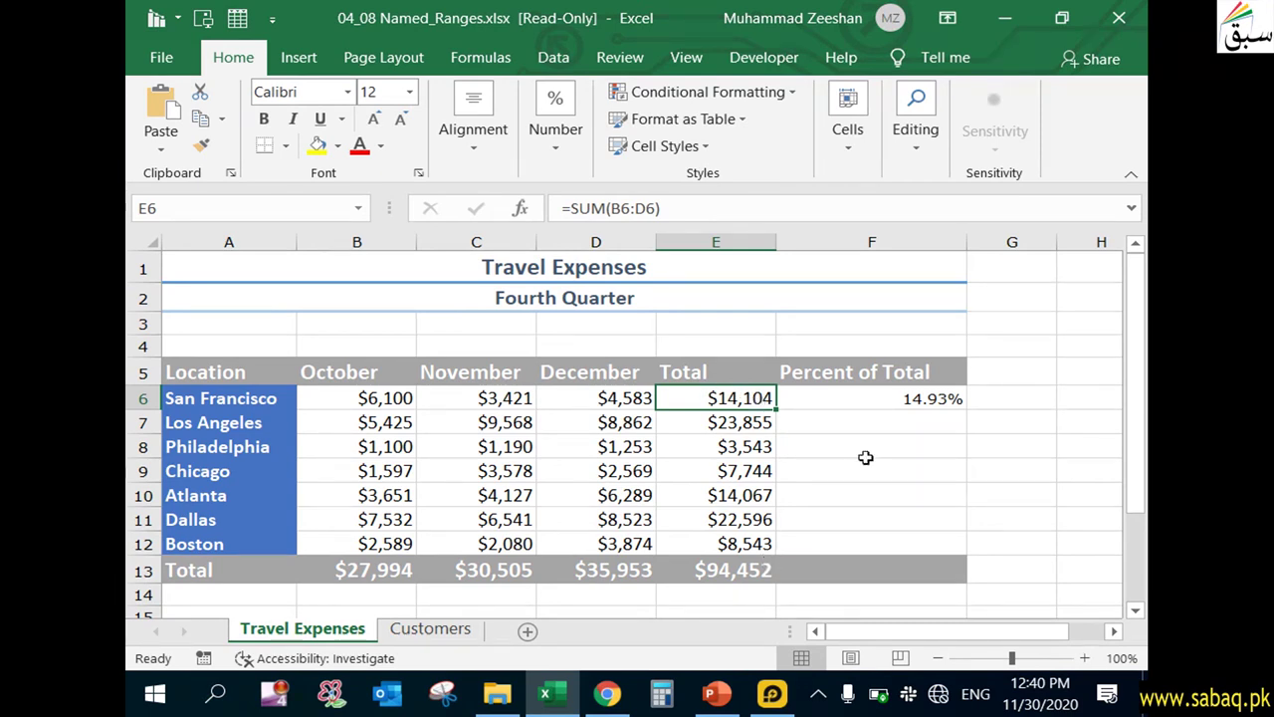
left_click(933, 402)
left_click_drag(969, 409, 954, 543)
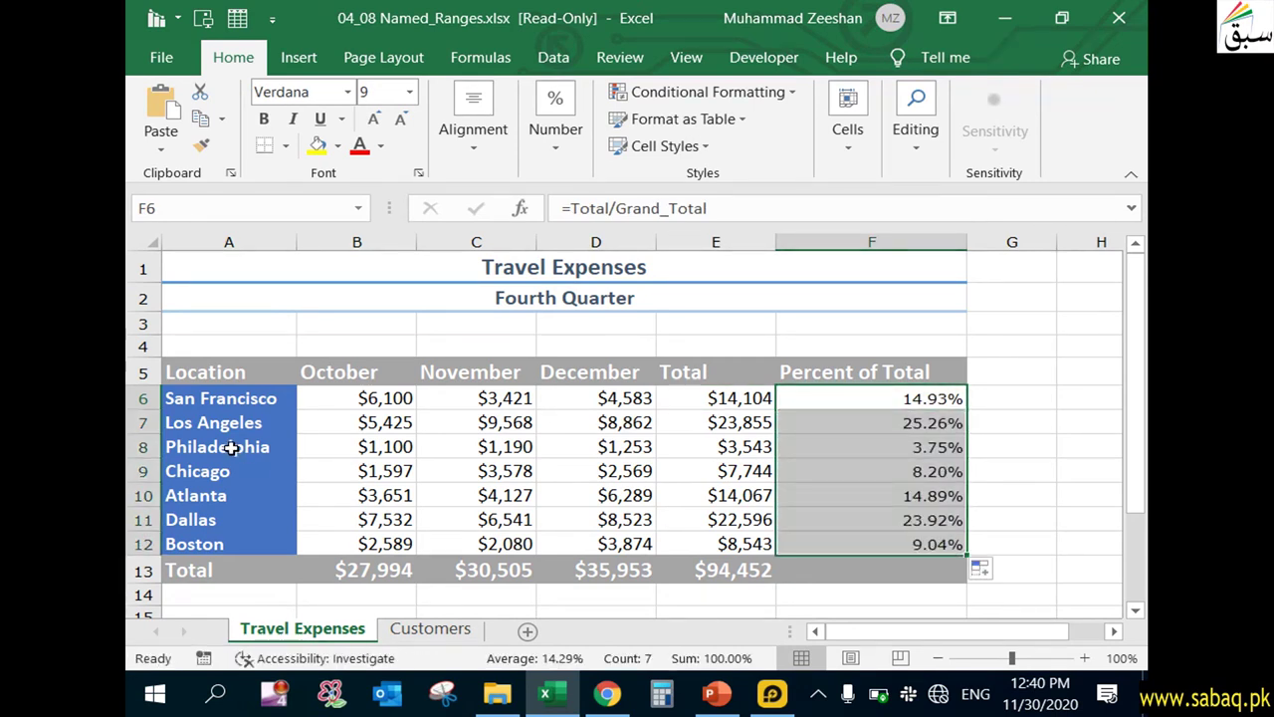
- Check the filled percentages for Philadelphia and Boston against the Grand_Total cell E13
left_click(822, 442)
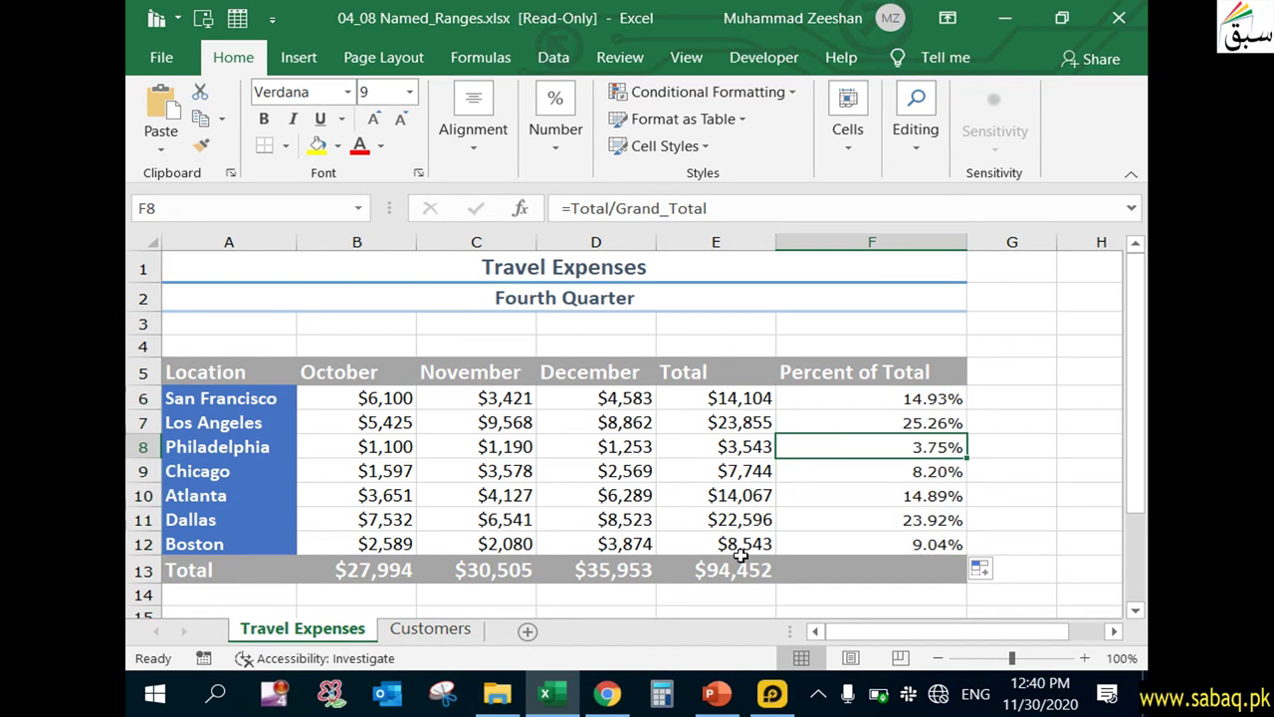
left_click(744, 569)
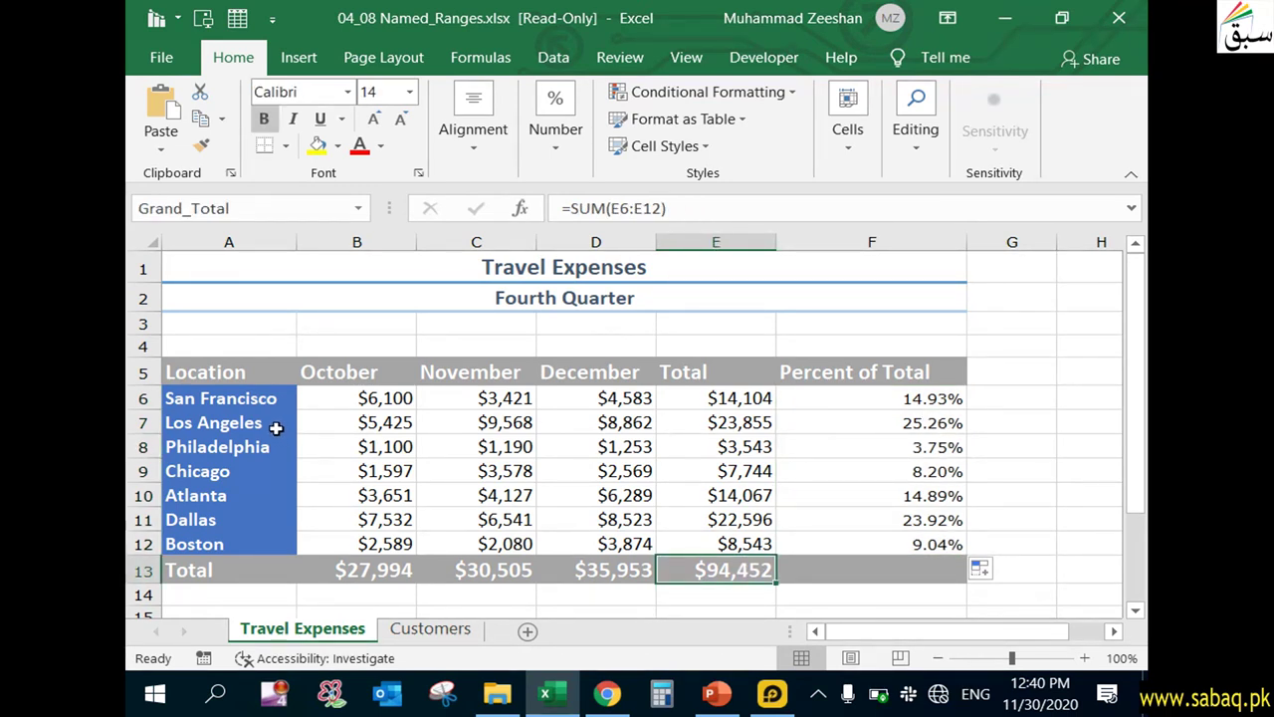
left_click(229, 544)
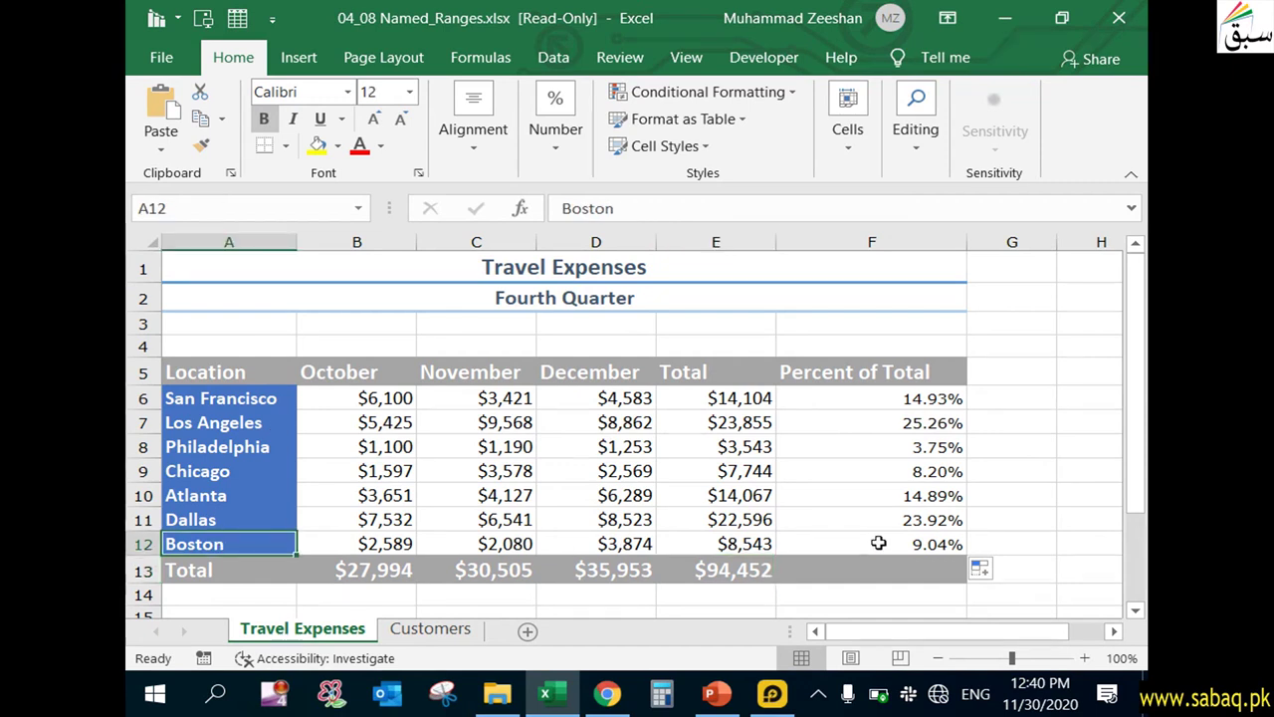
left_click(760, 569)
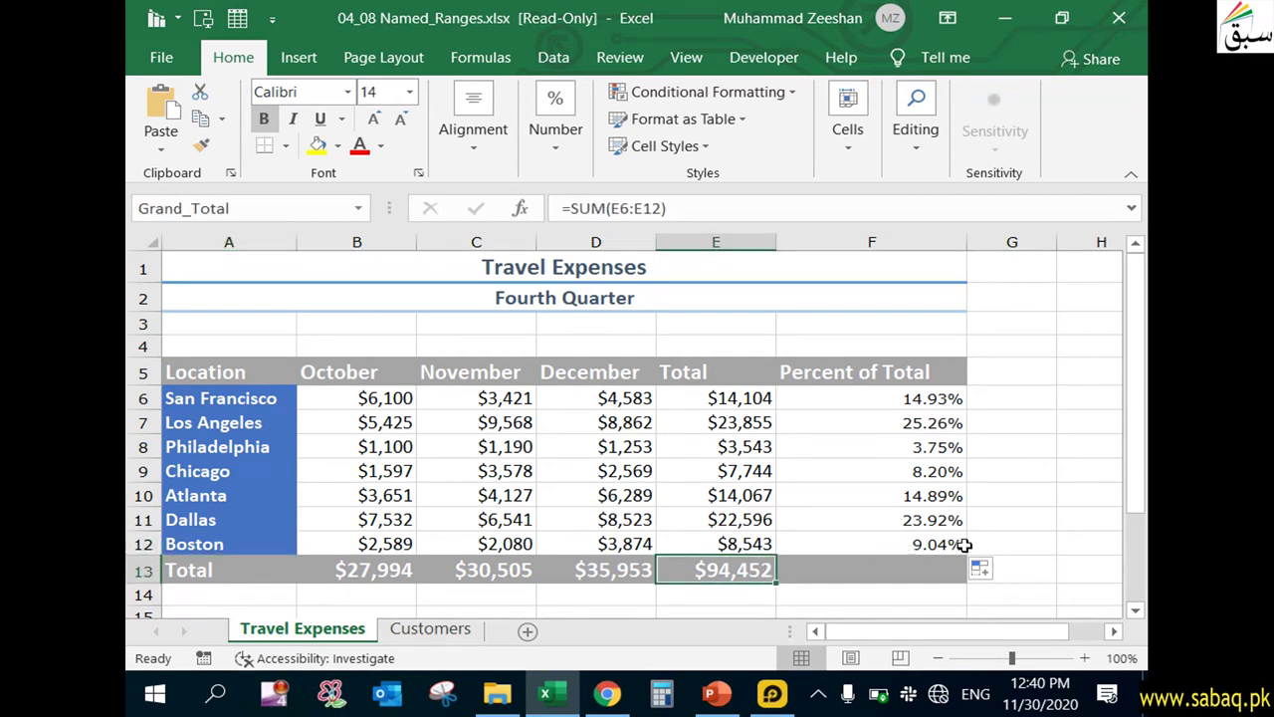
left_click(953, 546)
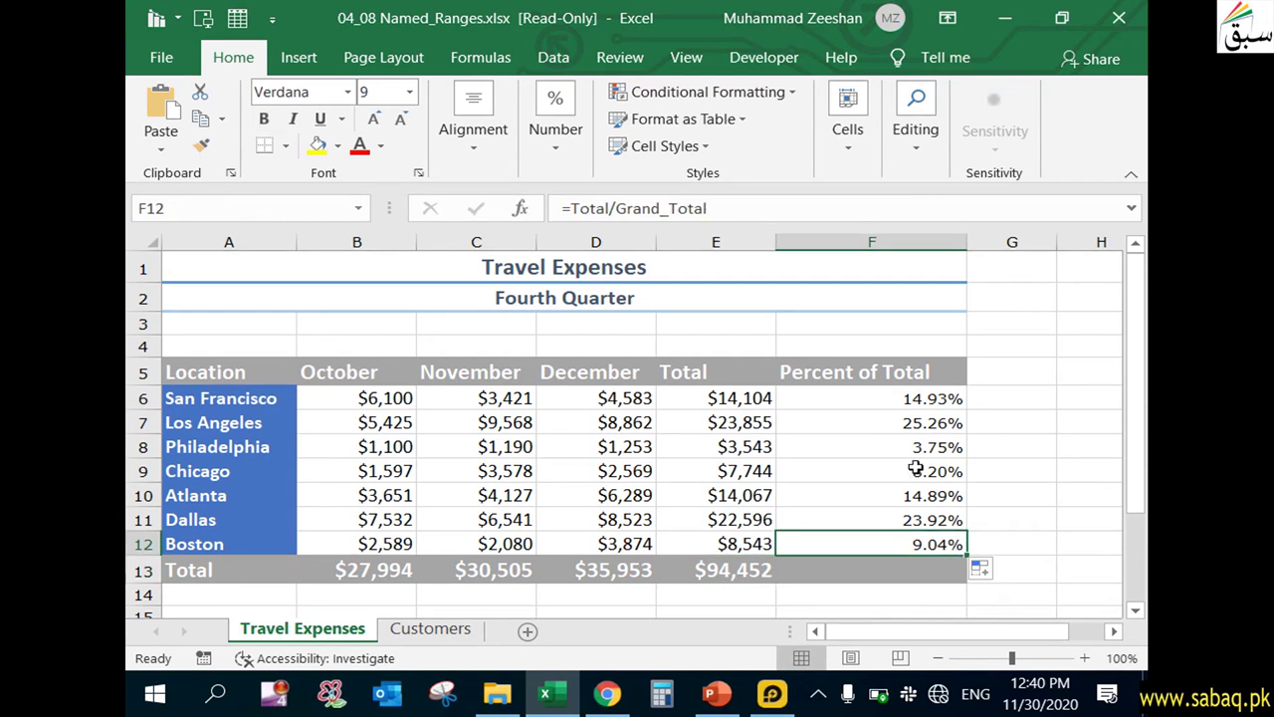
- Review F6's named-range formula unchanged, then go to the Customers sheet
double_click(893, 397)
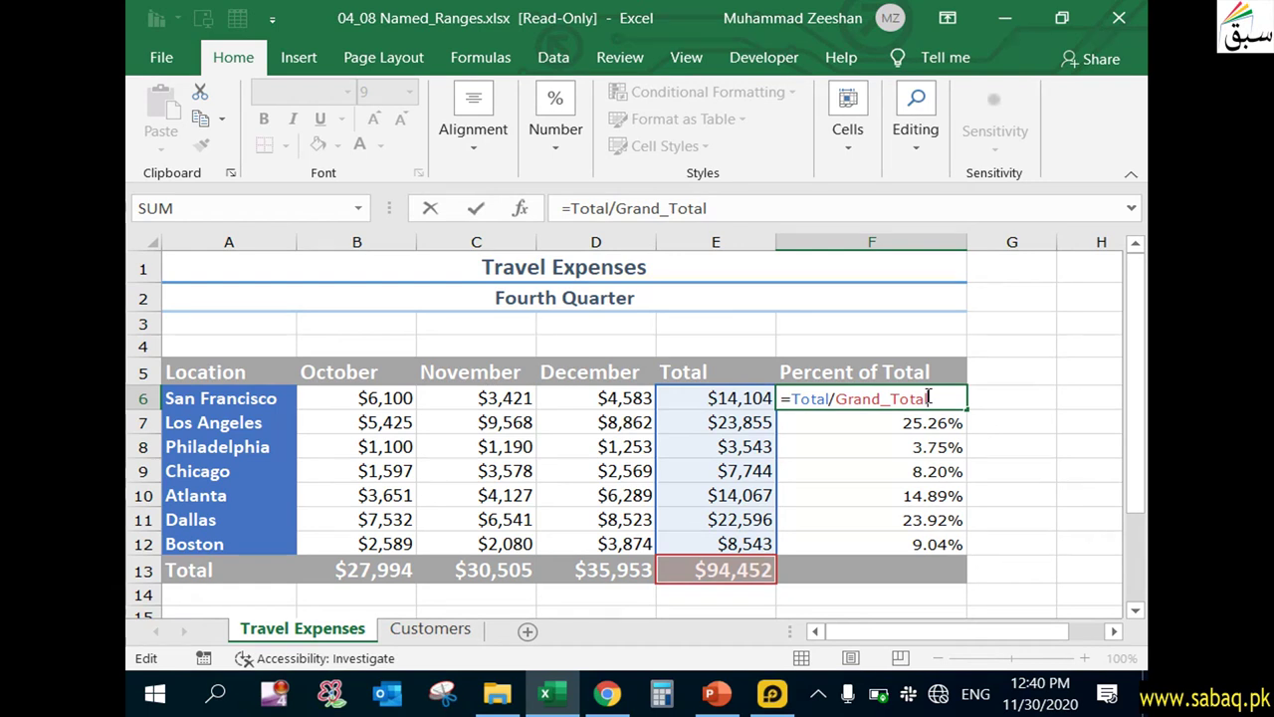
key("Return")
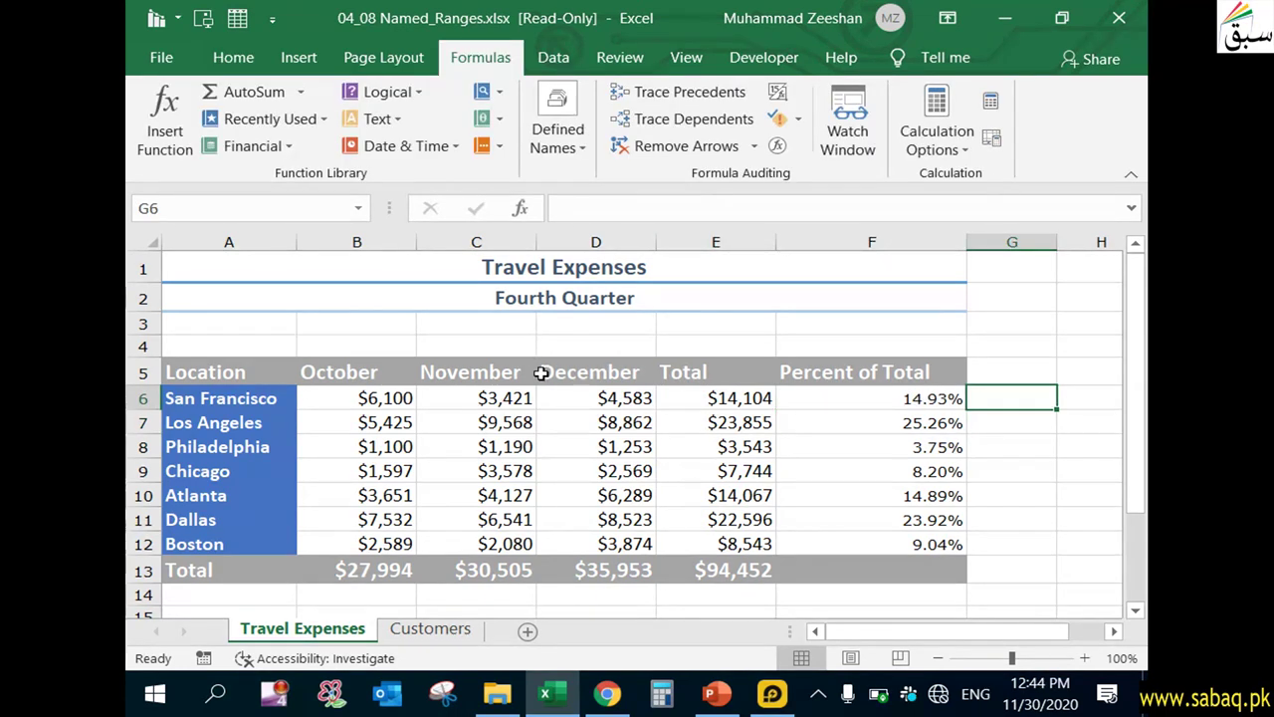
left_click(451, 628)
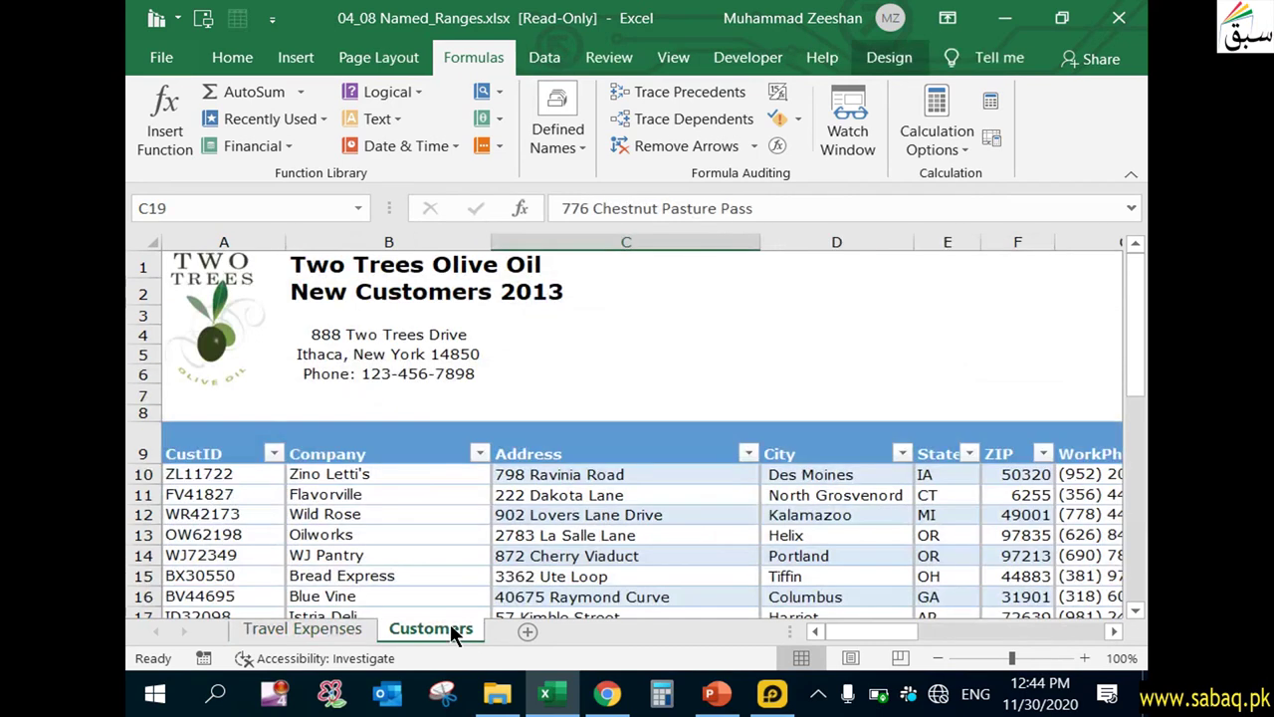
- Define the name Company_logo for the Two Trees logo, correcting the invalid first entry
left_click(209, 311)
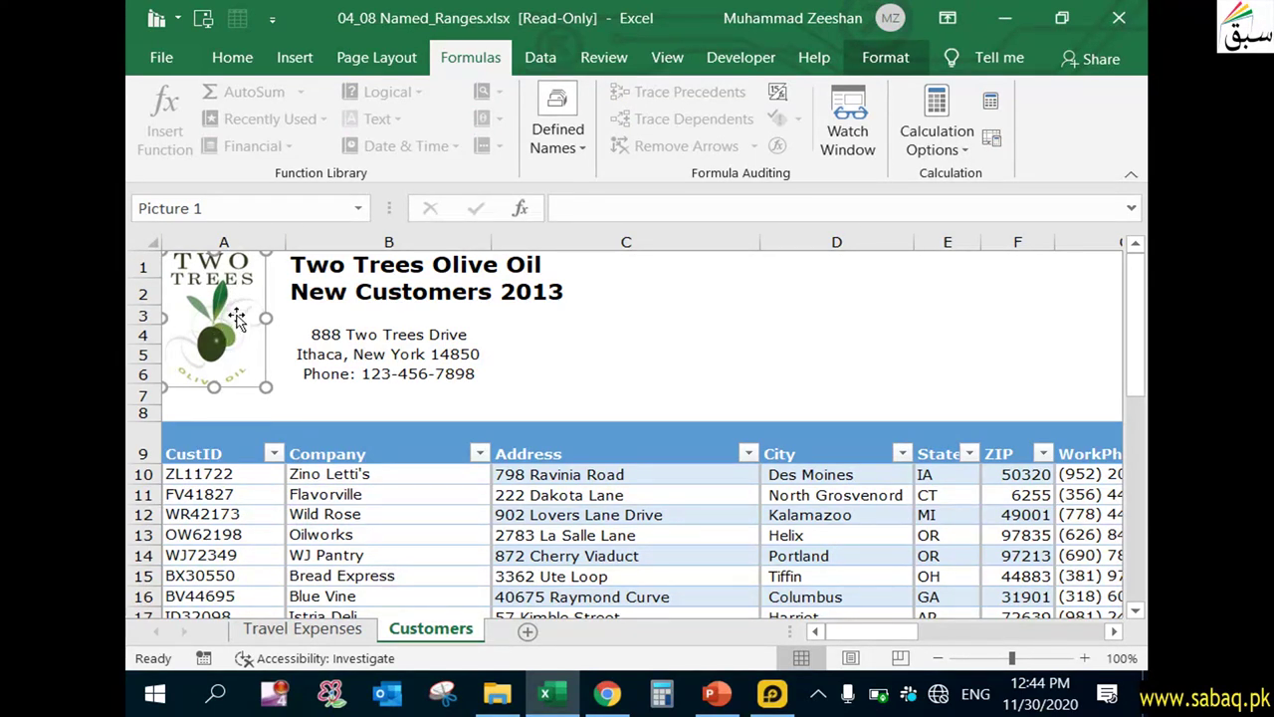
left_click(578, 150)
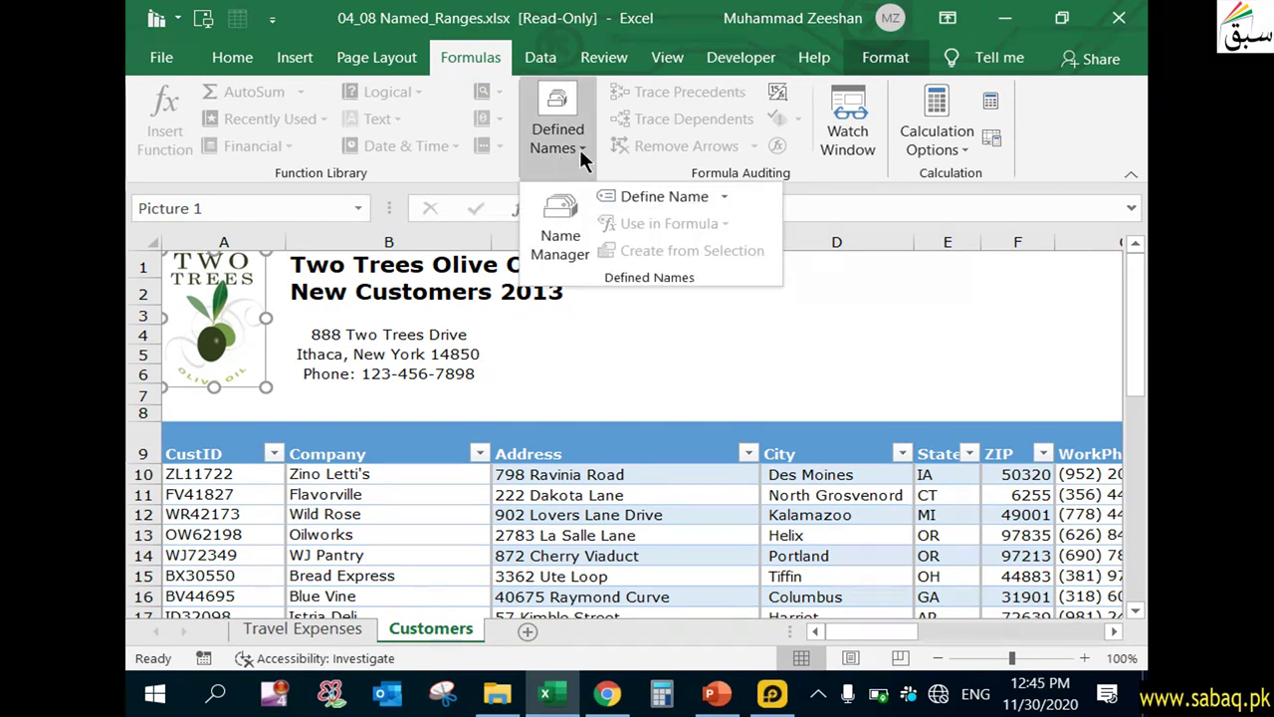
left_click(664, 196)
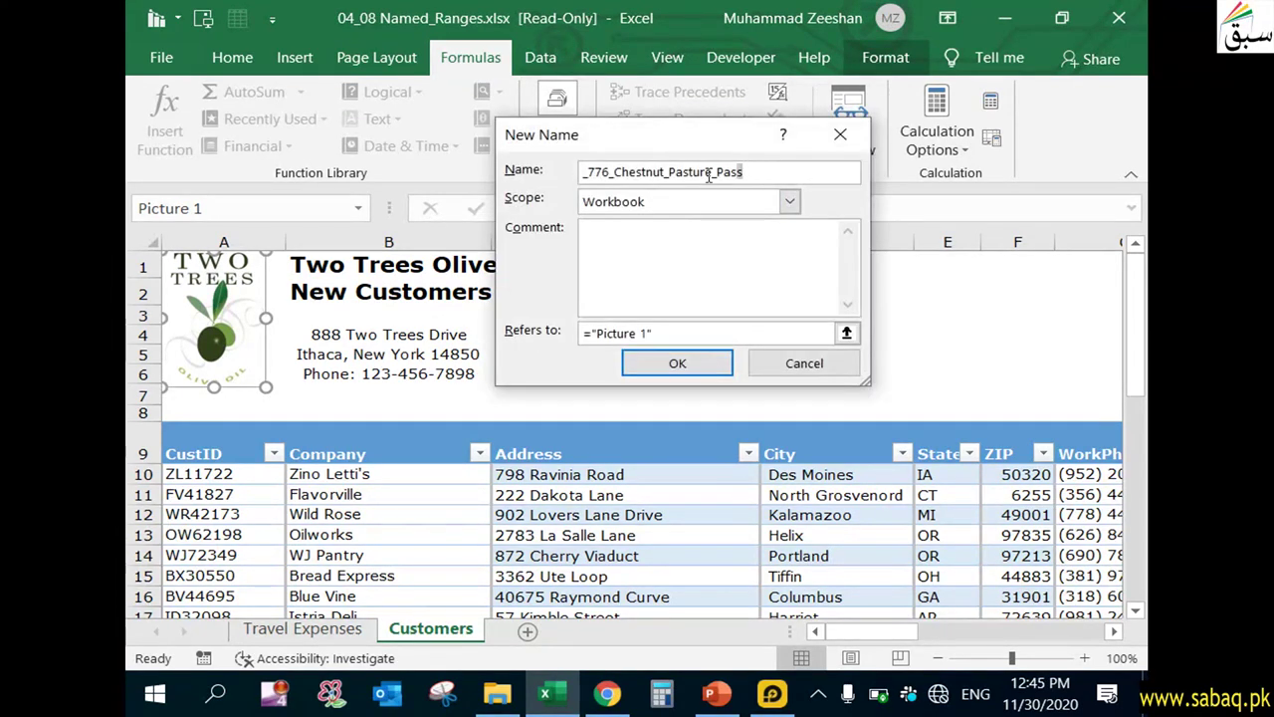
type("Company I")
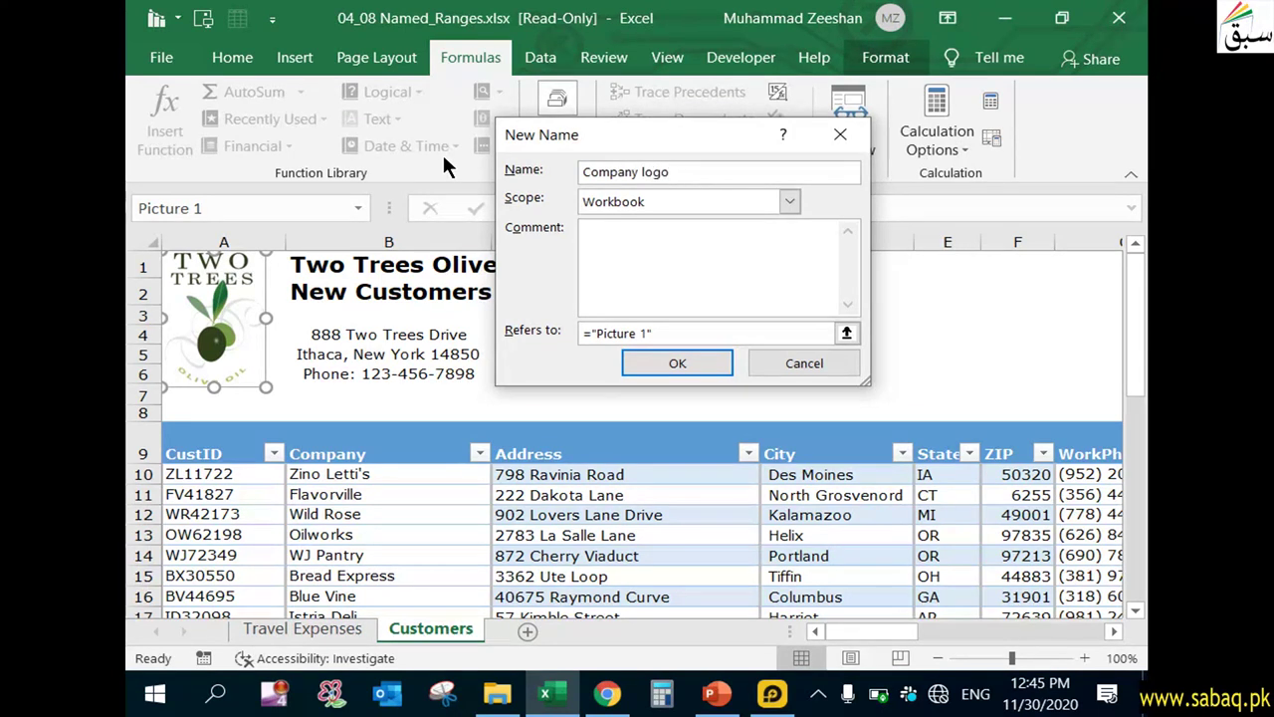
left_click(661, 357)
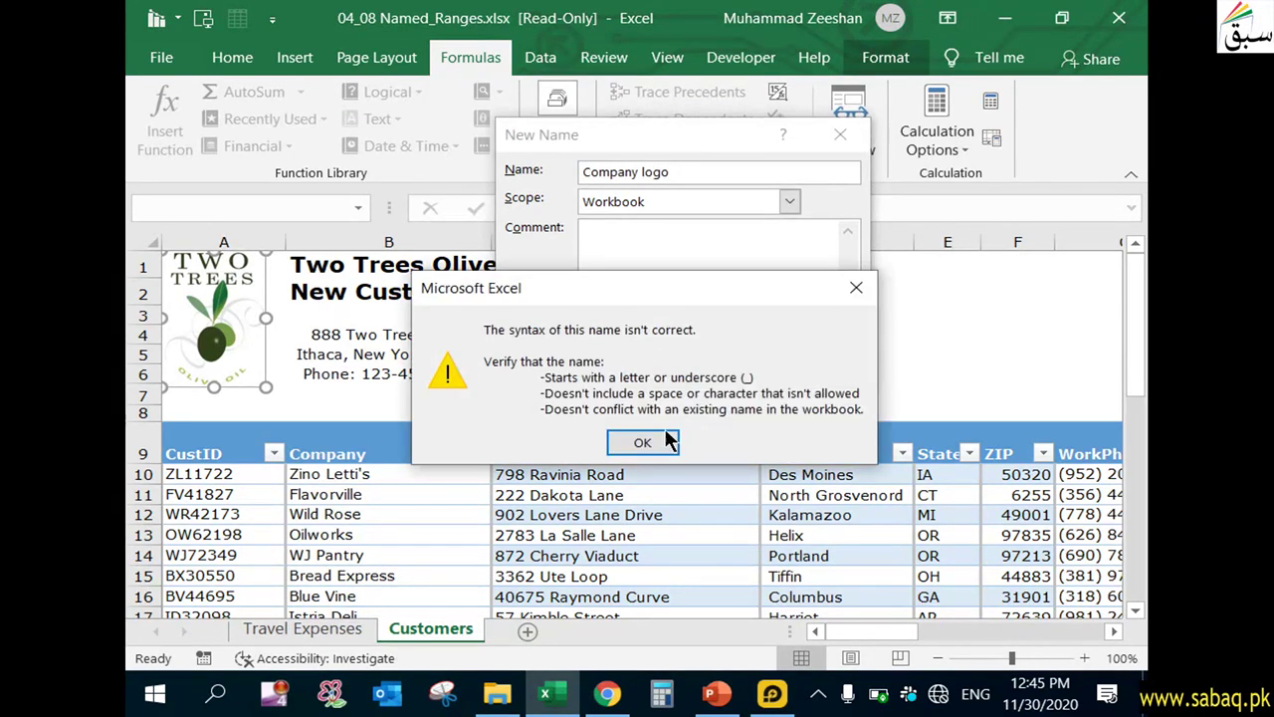
left_click(669, 442)
left_click(642, 171)
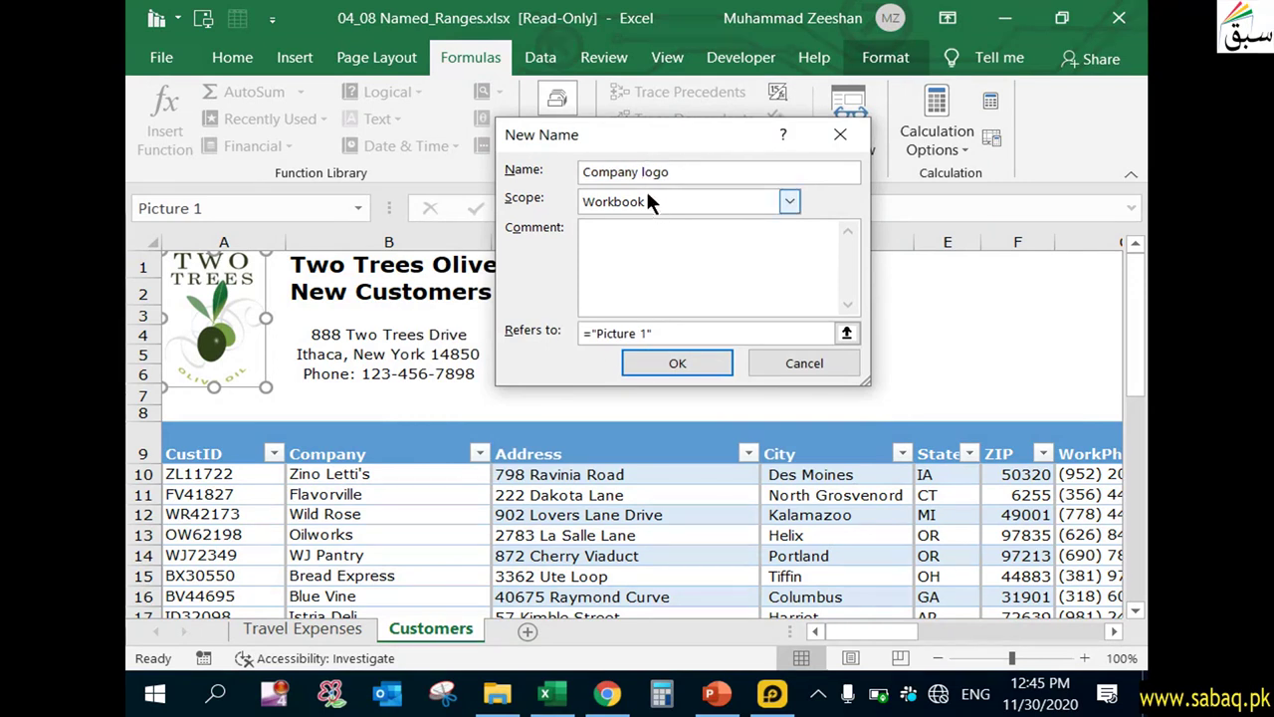
left_click(677, 363)
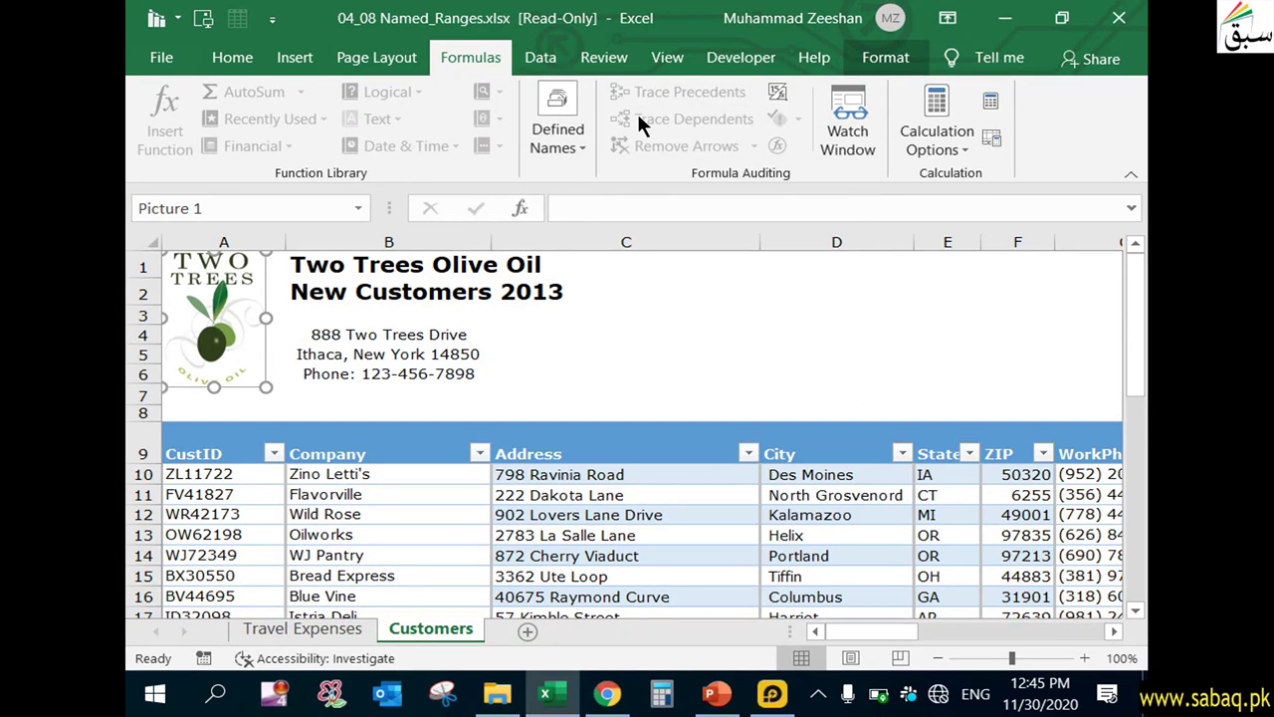
- Confirm Company_logo's definition in Name Manager, then return to Travel Expenses
left_click(569, 132)
left_click(561, 227)
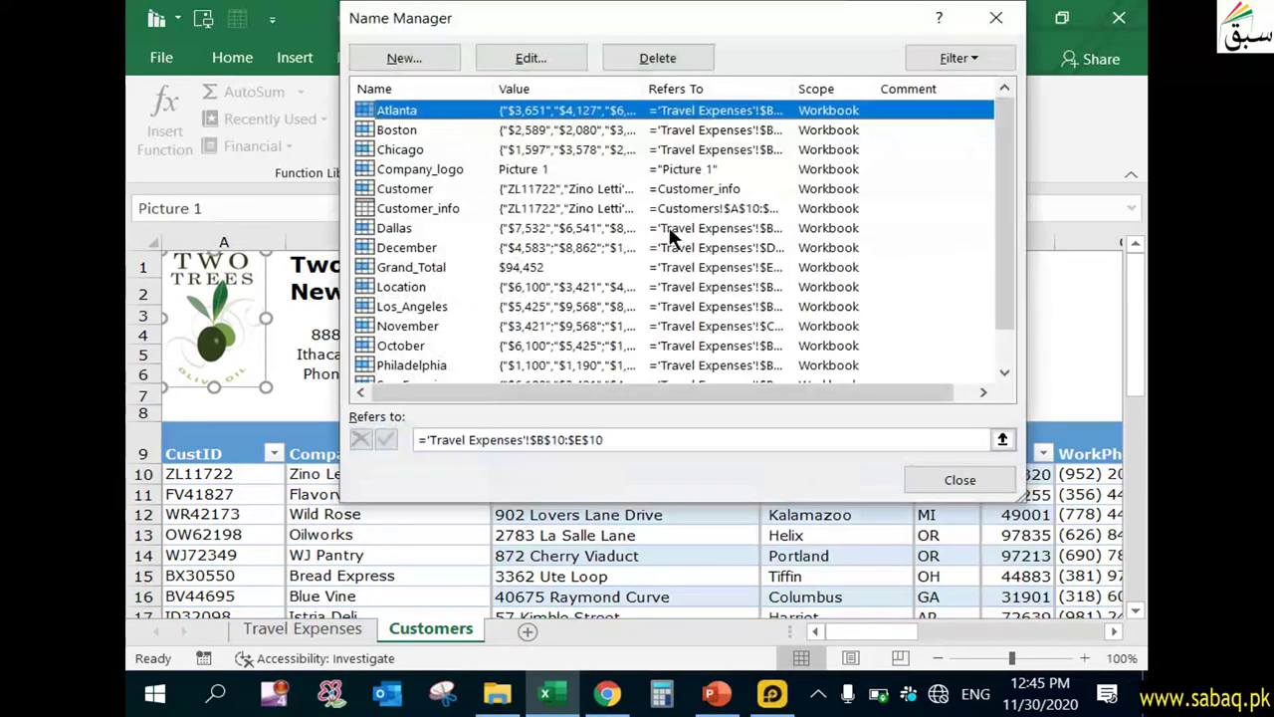
double_click(449, 167)
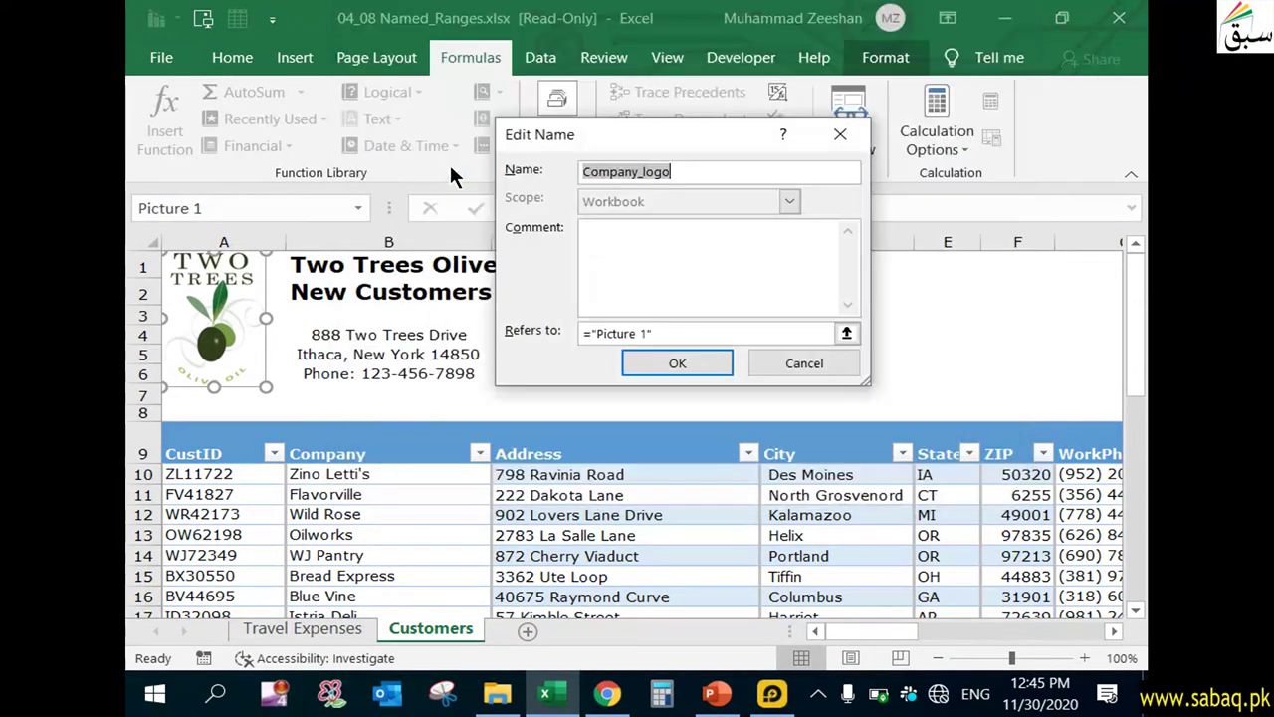
left_click(678, 363)
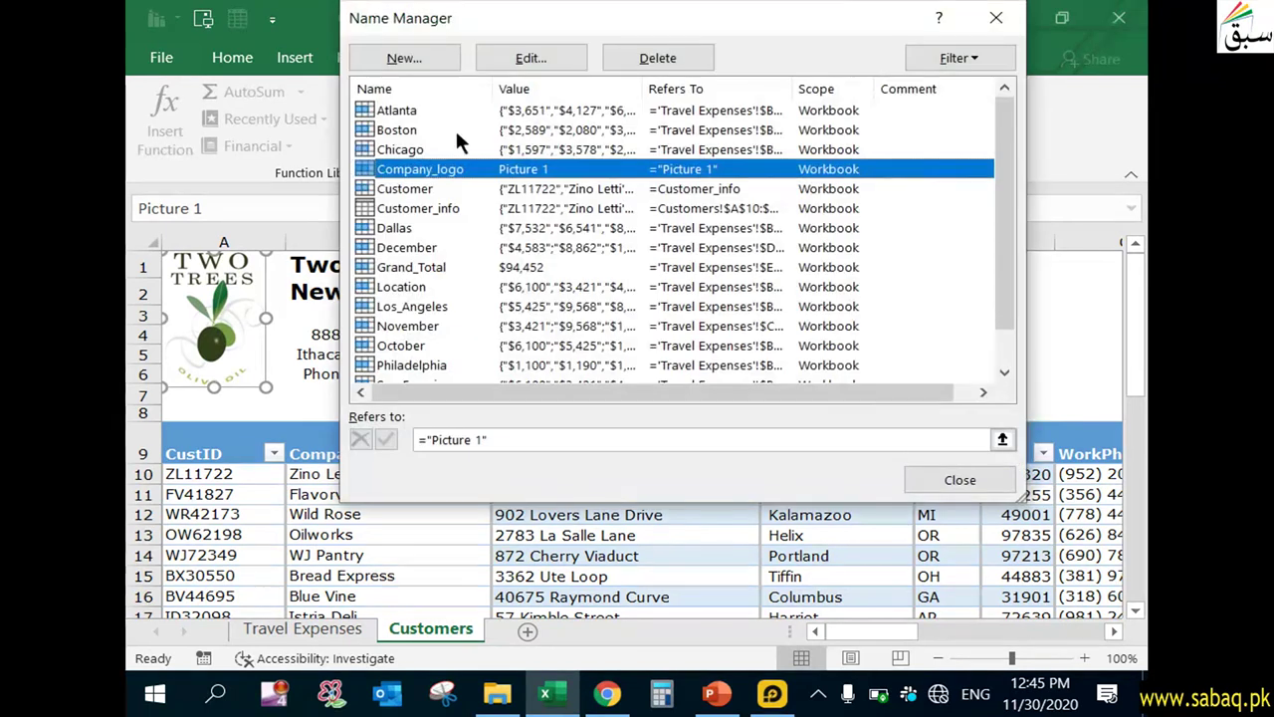
left_click(962, 481)
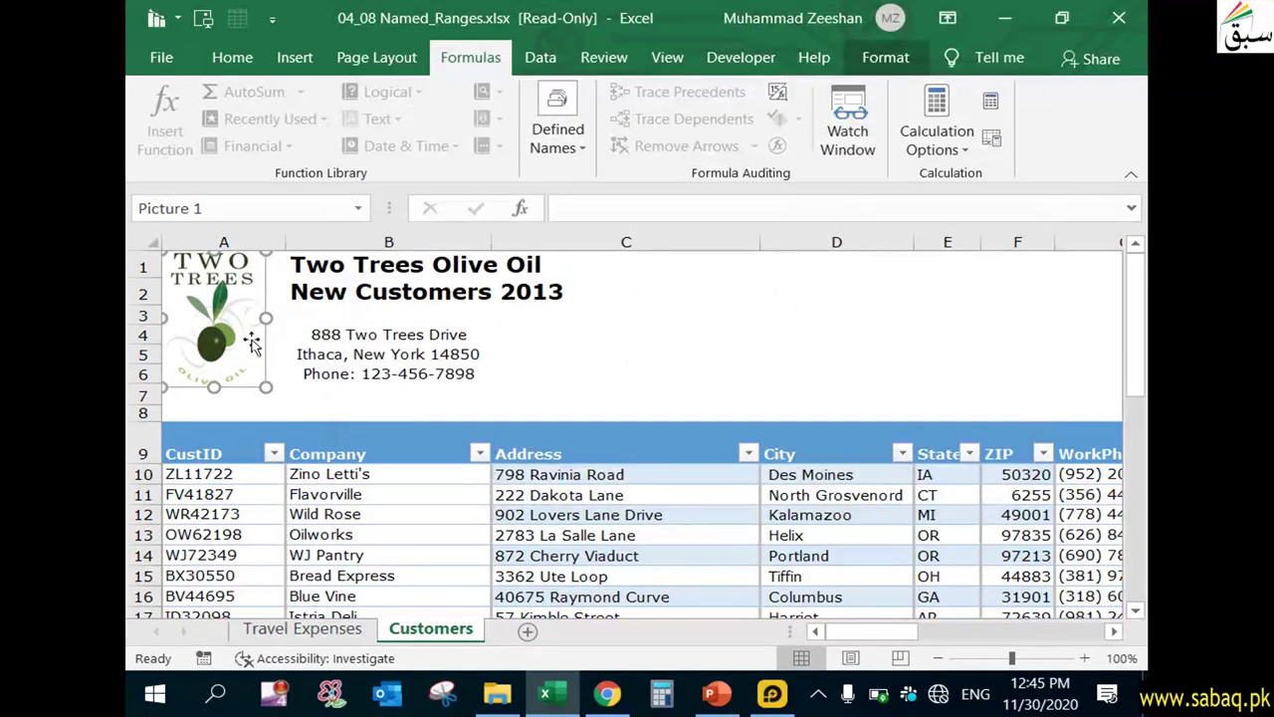
left_click(343, 628)
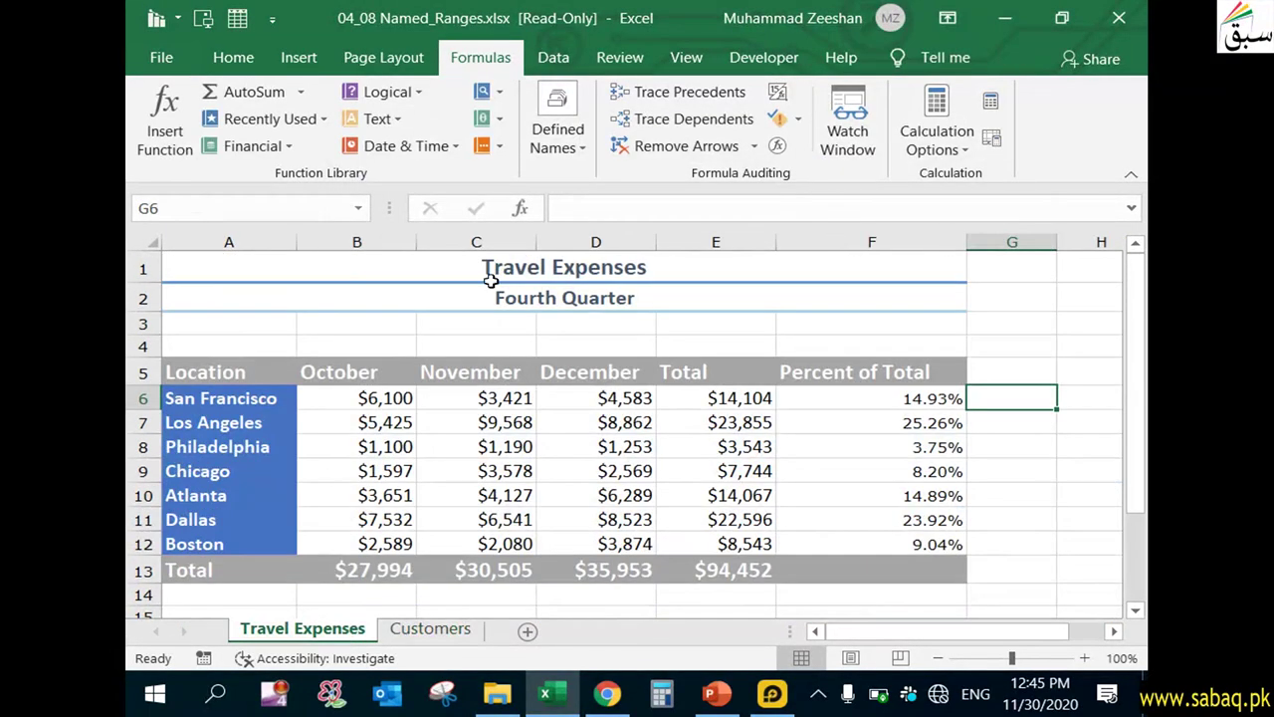
- Point out the Company_logo entry in Name Manager from the Travel Expenses sheet
left_click(559, 147)
left_click(560, 242)
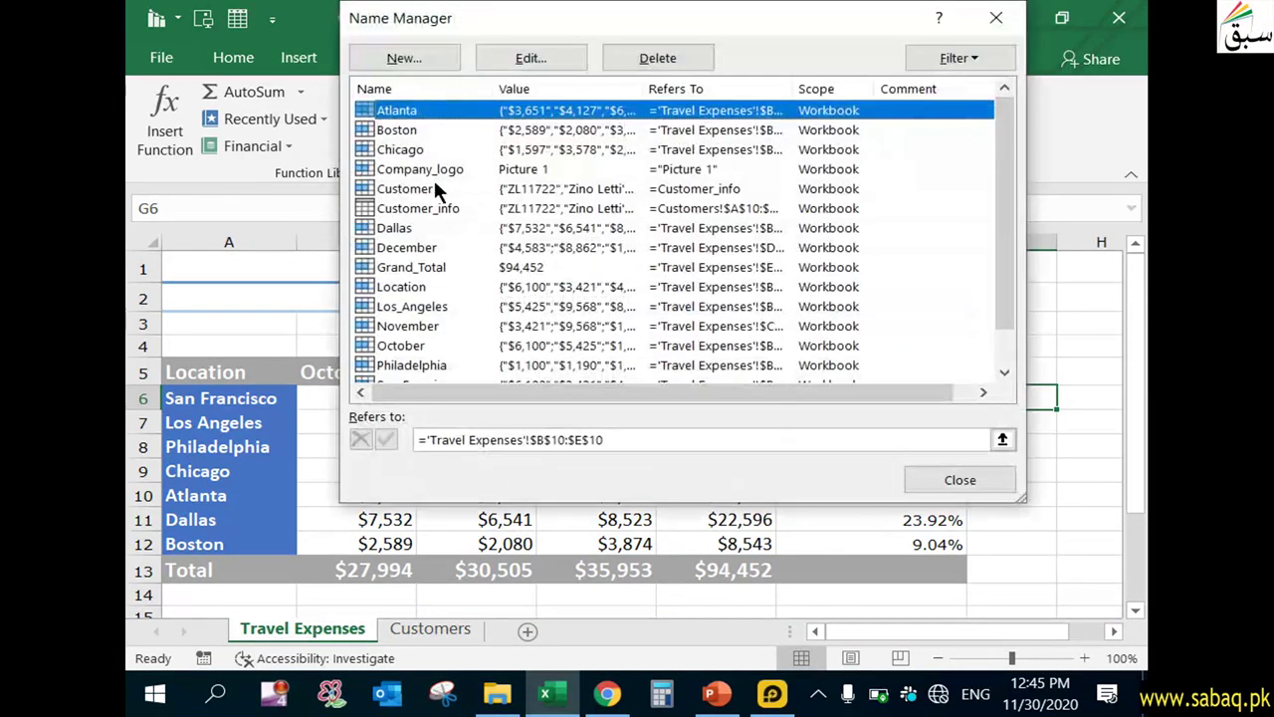
left_click(435, 171)
left_click(948, 484)
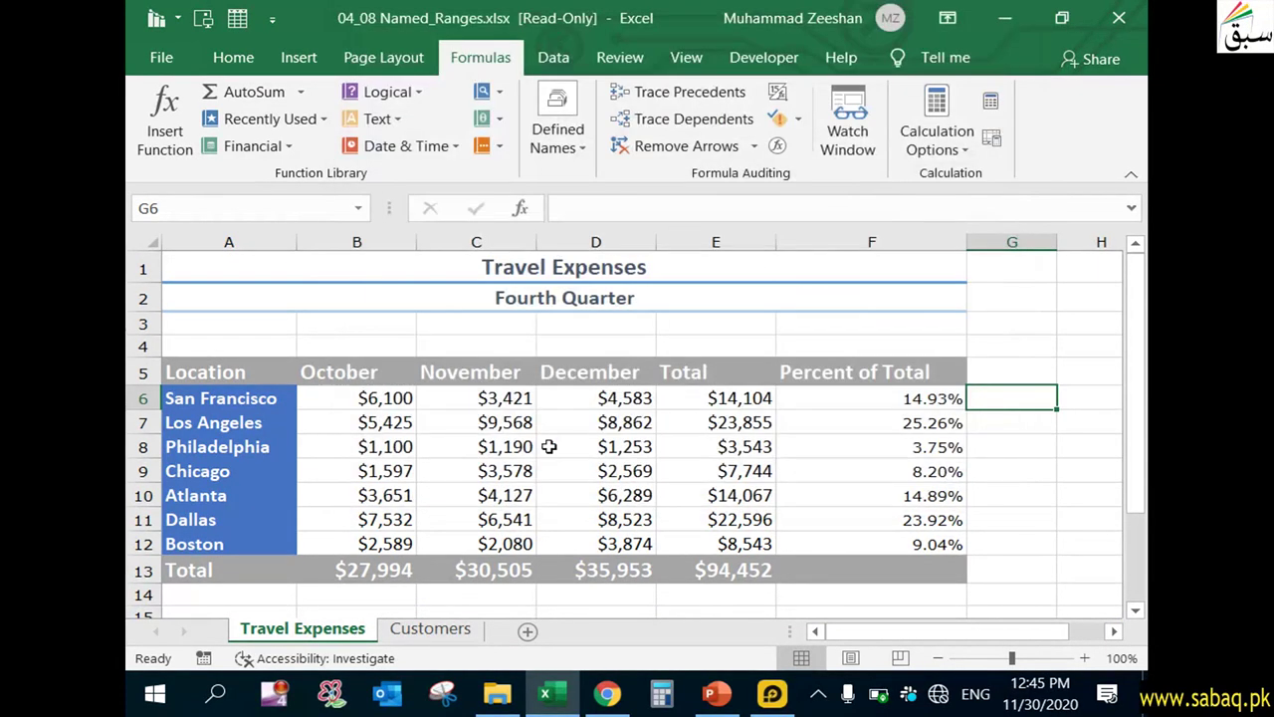
- Reselect the logo on Customers, view the defined-name options, then return to Travel Expenses
left_click(436, 637)
left_click(212, 318)
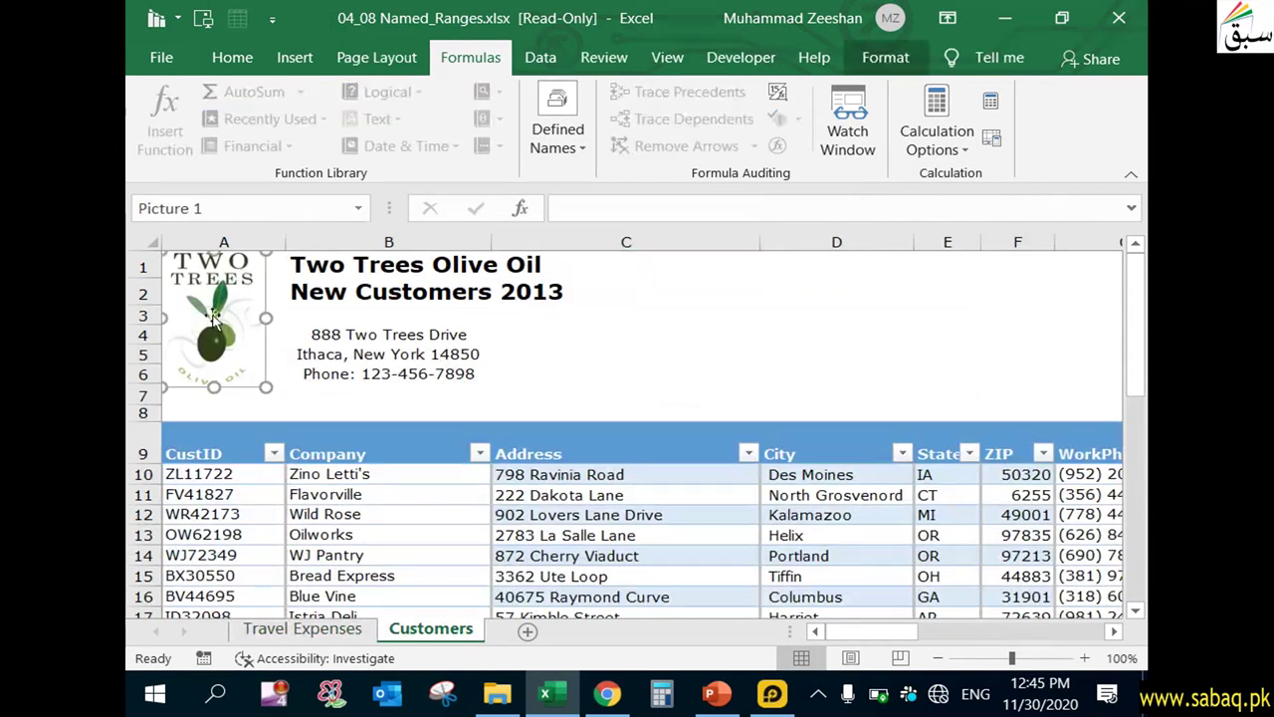
left_click(557, 147)
left_click(666, 358)
left_click(666, 357)
left_click(325, 626)
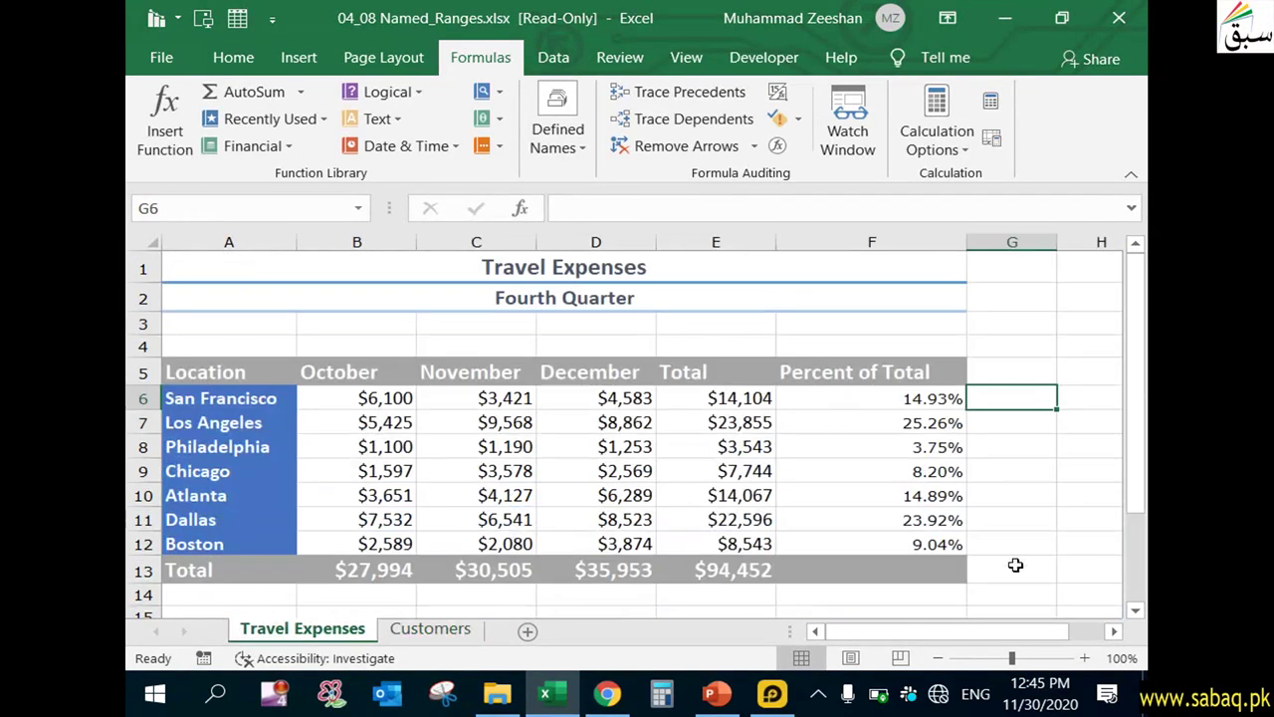
- With F13 selected, browse the Use in Formula and Name Box name lists without inserting
left_click(930, 592)
left_click(916, 572)
left_click(571, 144)
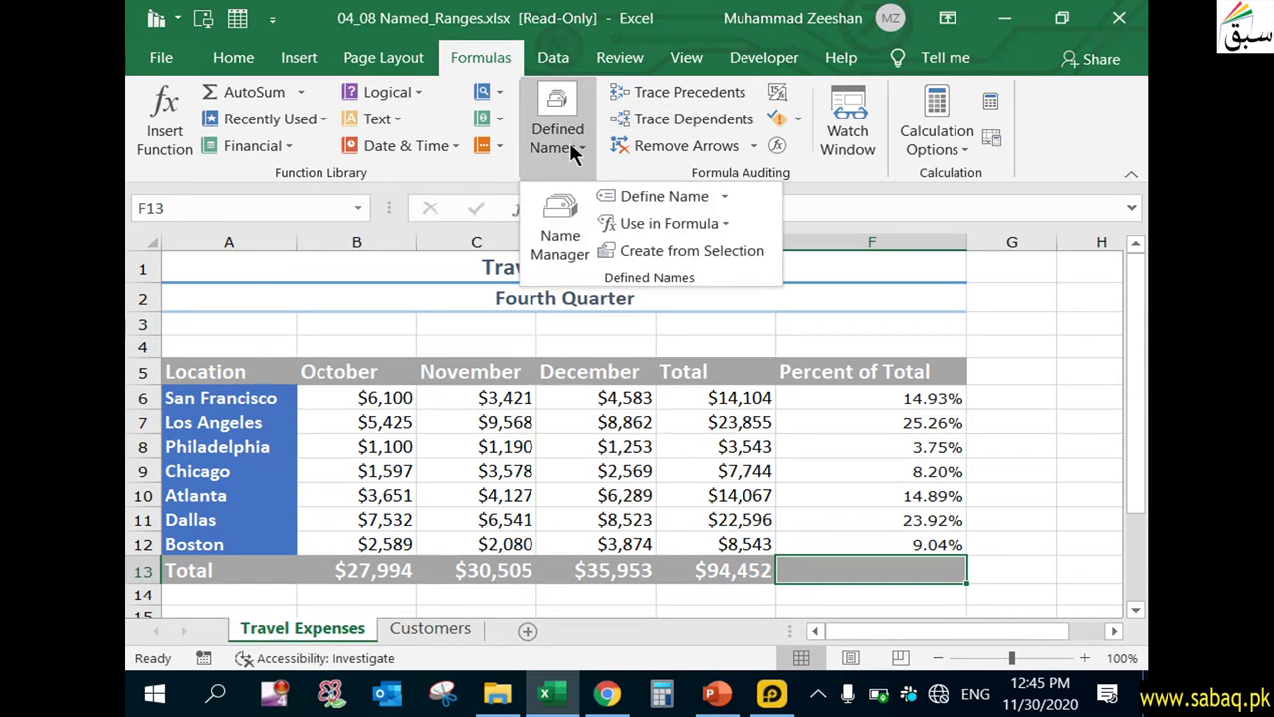
left_click(721, 223)
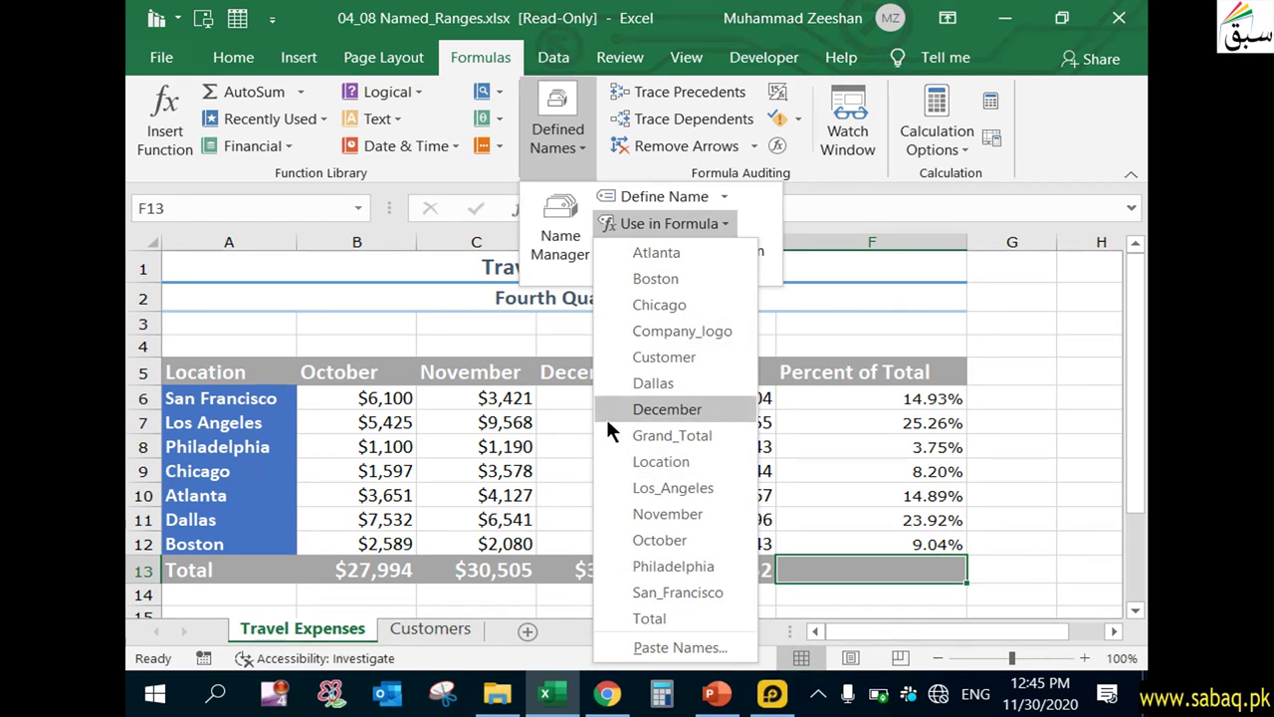
left_click(342, 251)
left_click(358, 208)
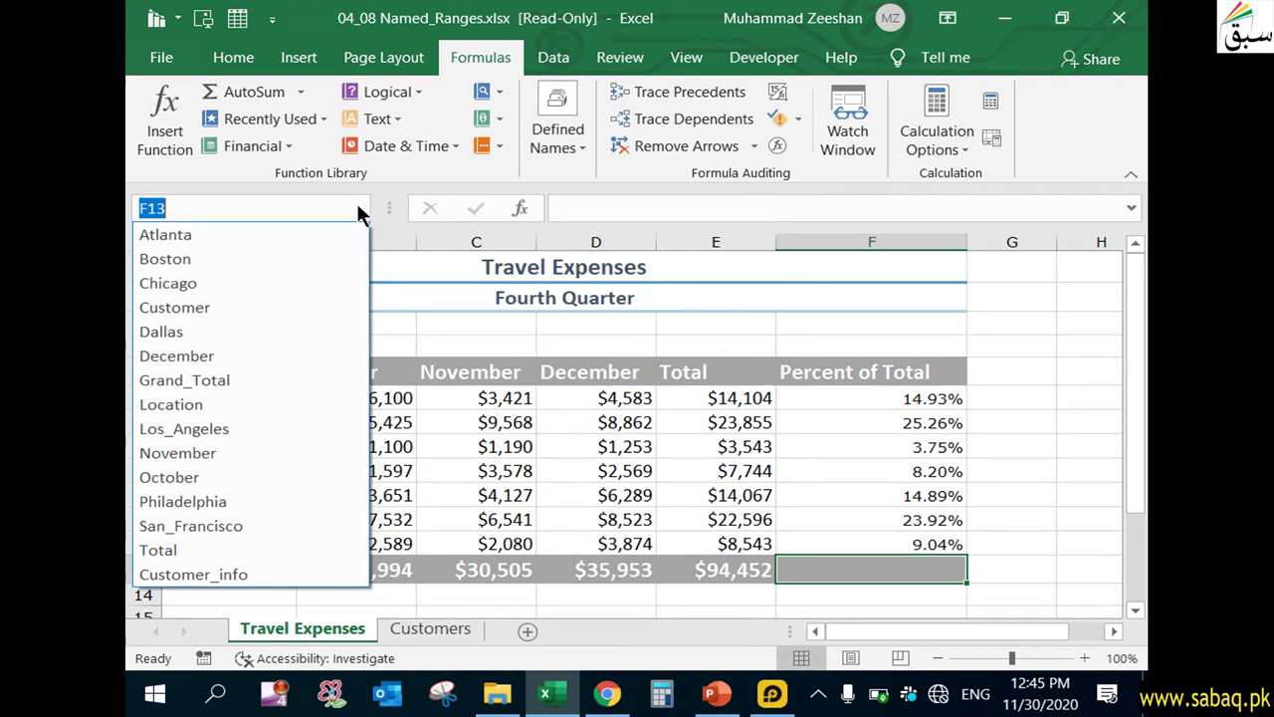
left_click(905, 314)
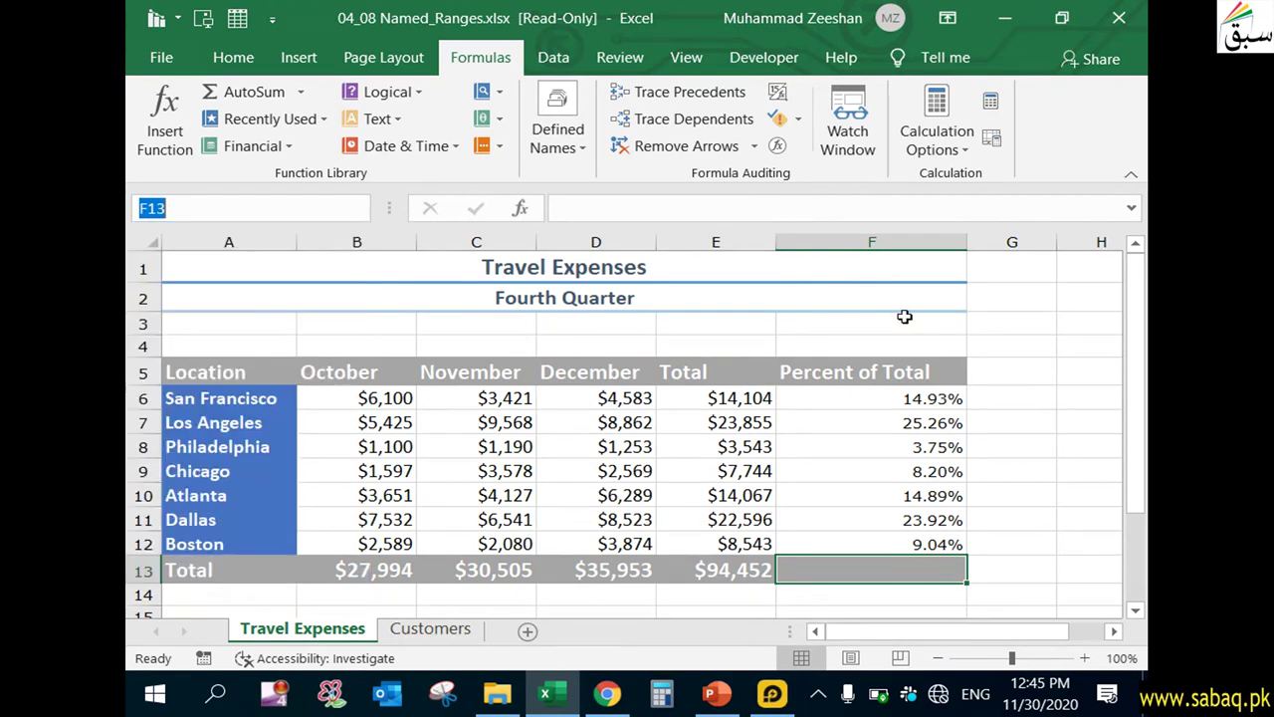
- Show PowerPoint's 'Define Named Ranges and Objects' title slide in Reading View
left_click(717, 694)
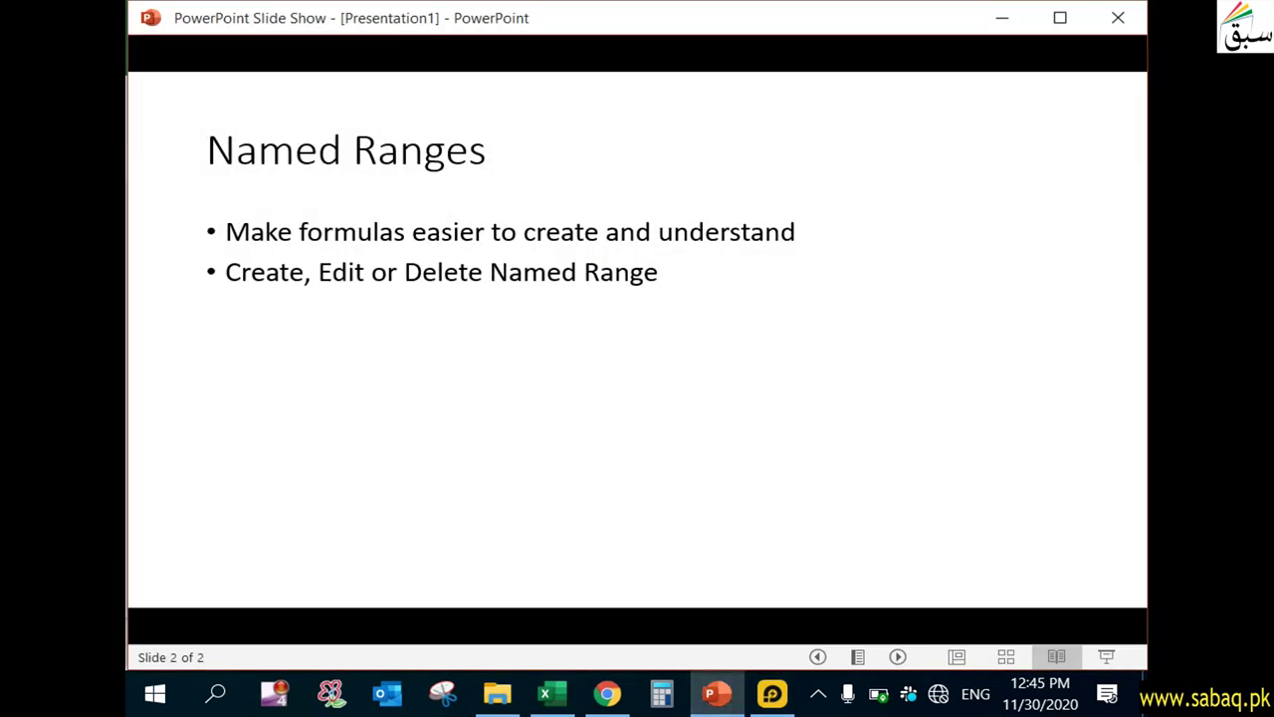
key("Right")
key("Right")
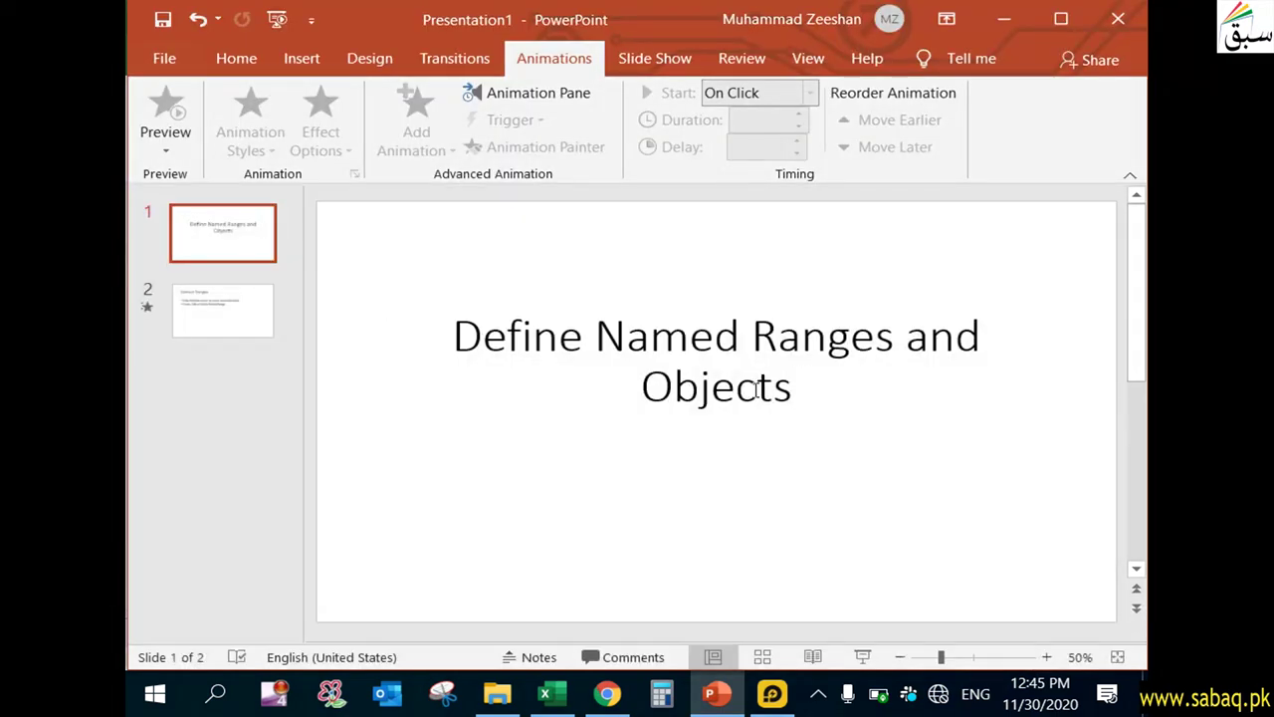
left_click(812, 657)
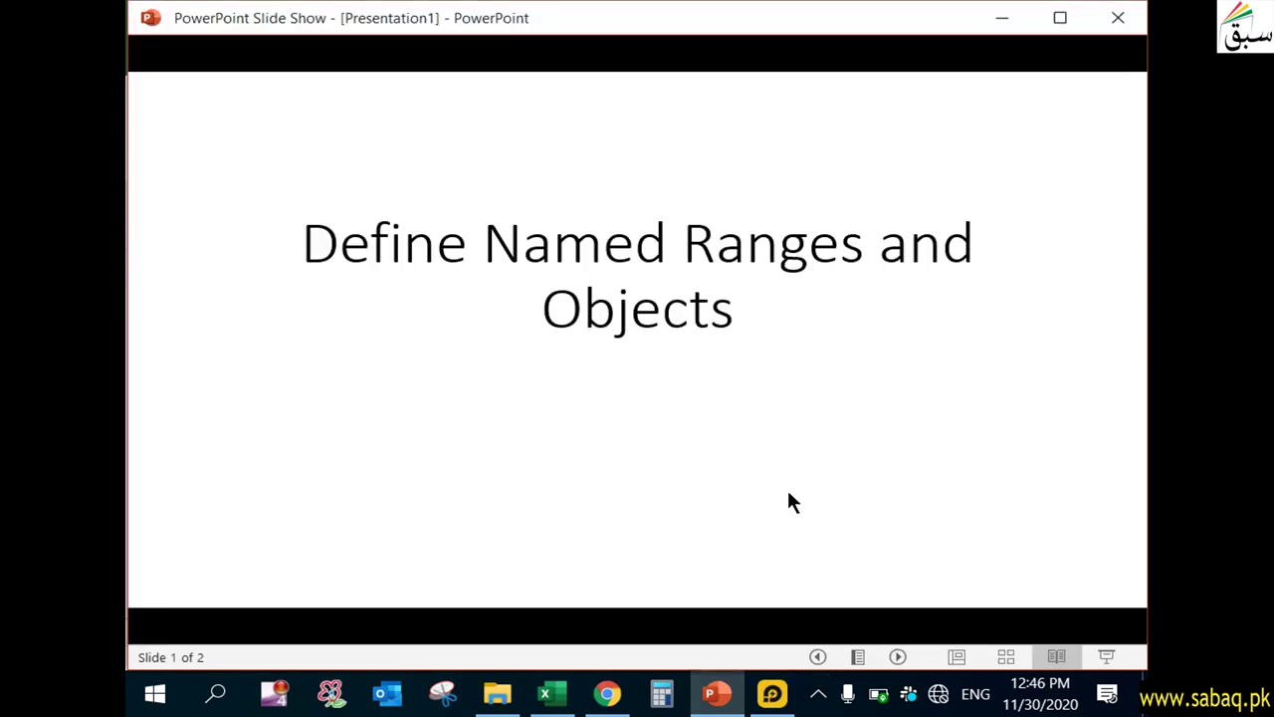